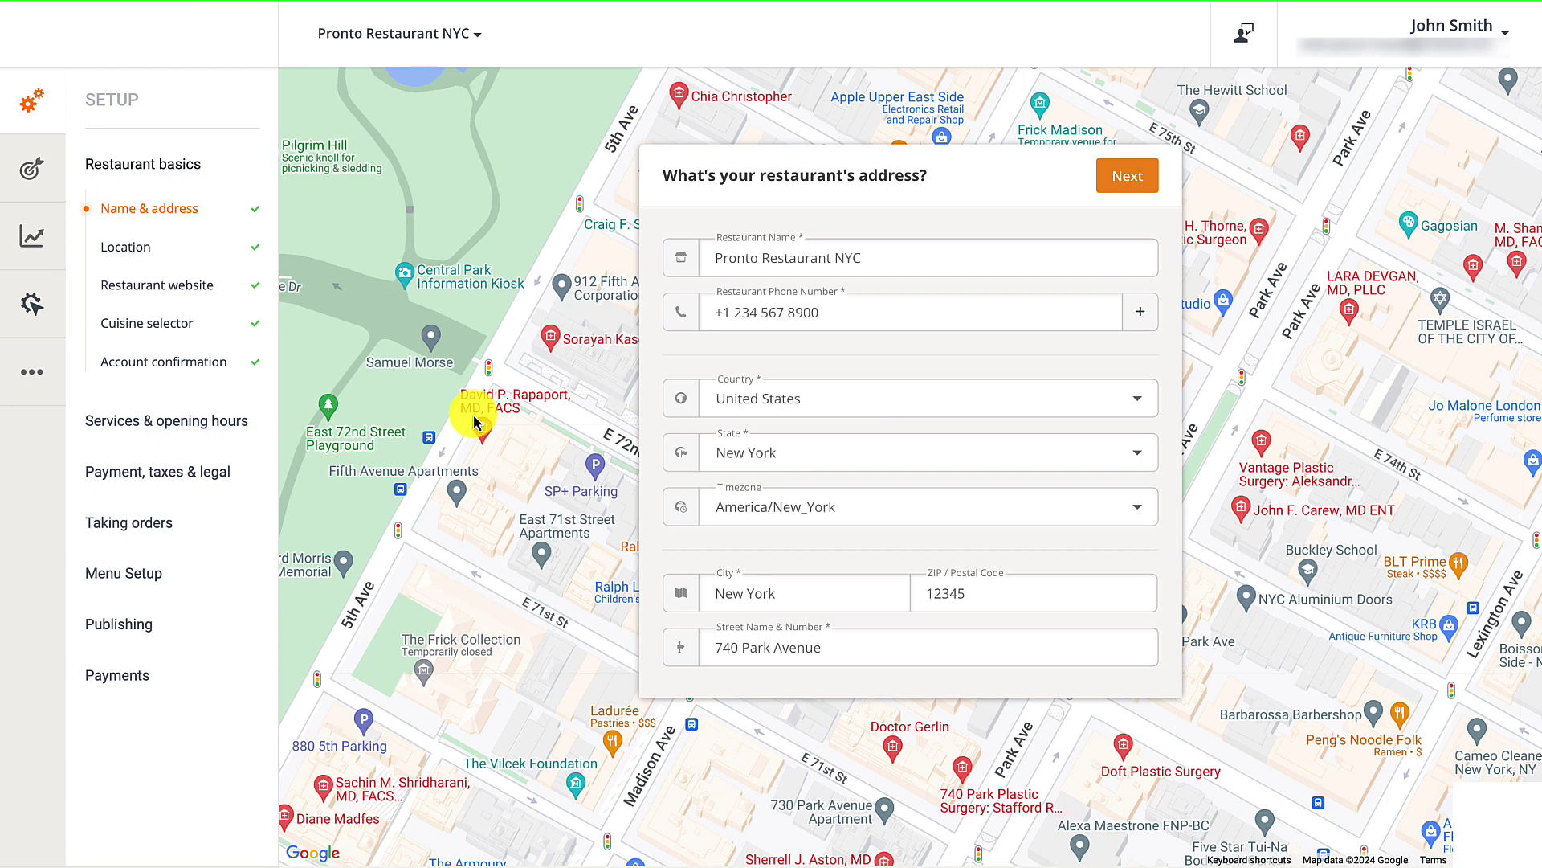
Enable the multi-location dashboard and enter brand Pronto Restaurant, restaurant Pronto Brooklyn, and its phone number.
left_click(427, 32)
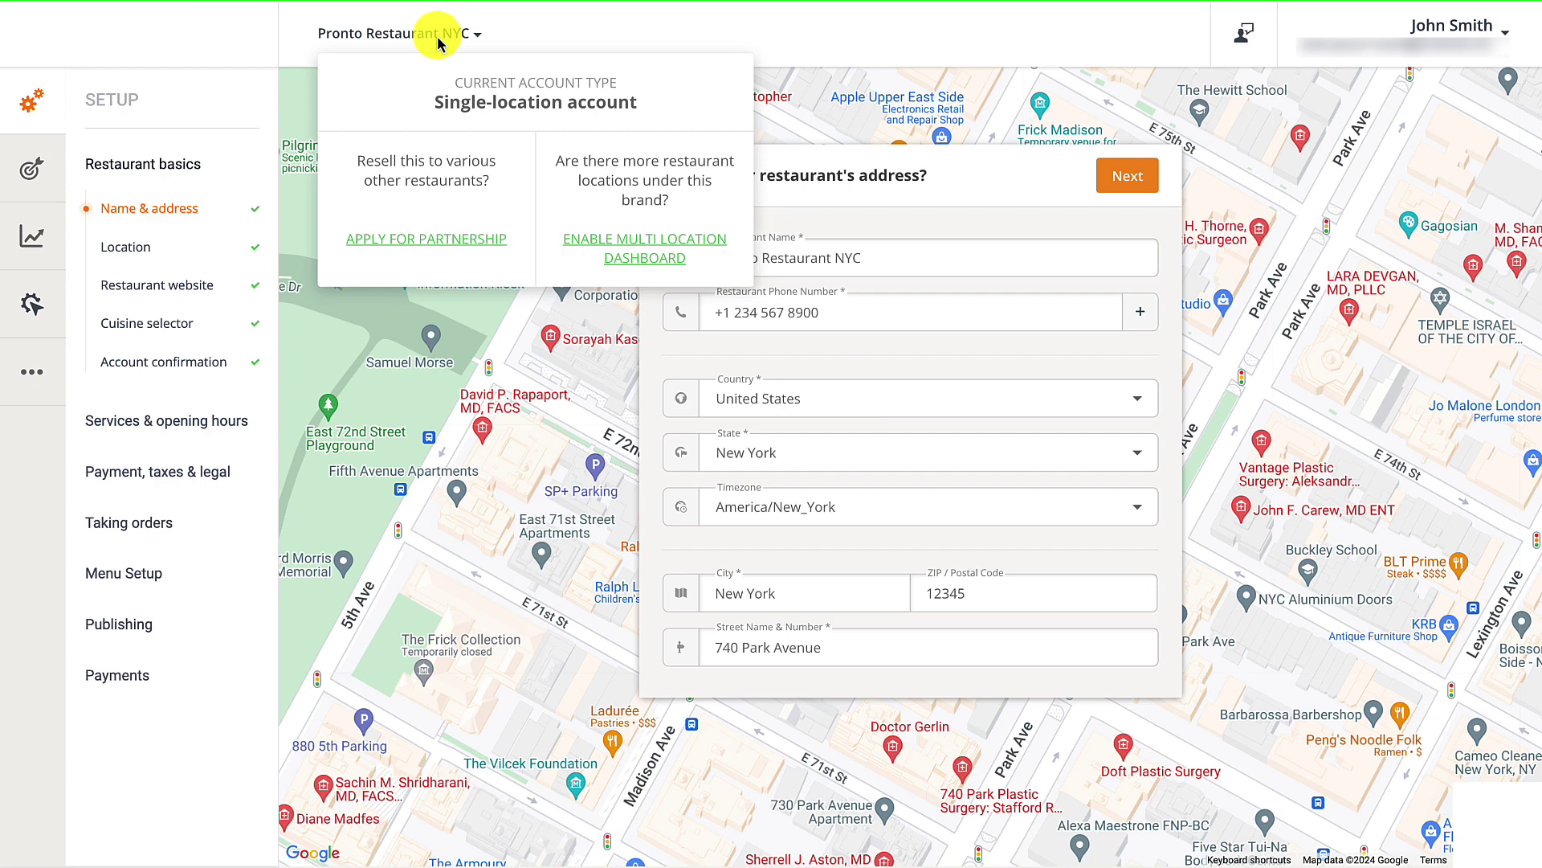
left_click(608, 243)
type("Pronto Restaurant")
key("Tab")
type("Pronto Brooklyn")
key("Tab")
type("+1 234 567 8900")
Set Pronto Brooklyn's address to Brooklyn, New York, United States, with ZIP code and street.
left_click(1008, 458)
type("United")
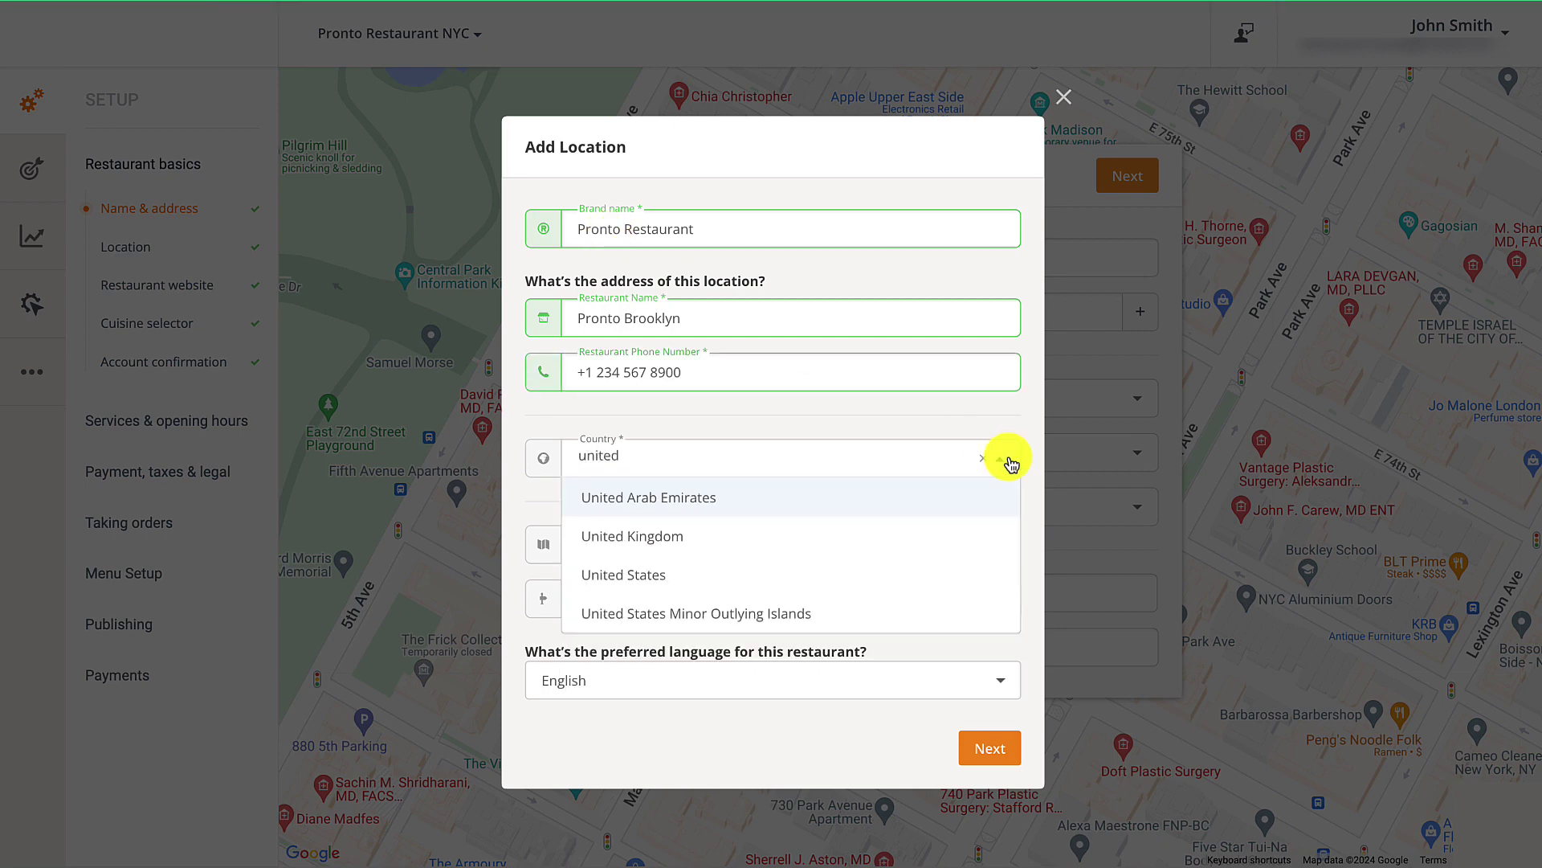
left_click(752, 577)
left_click(752, 513)
type("New")
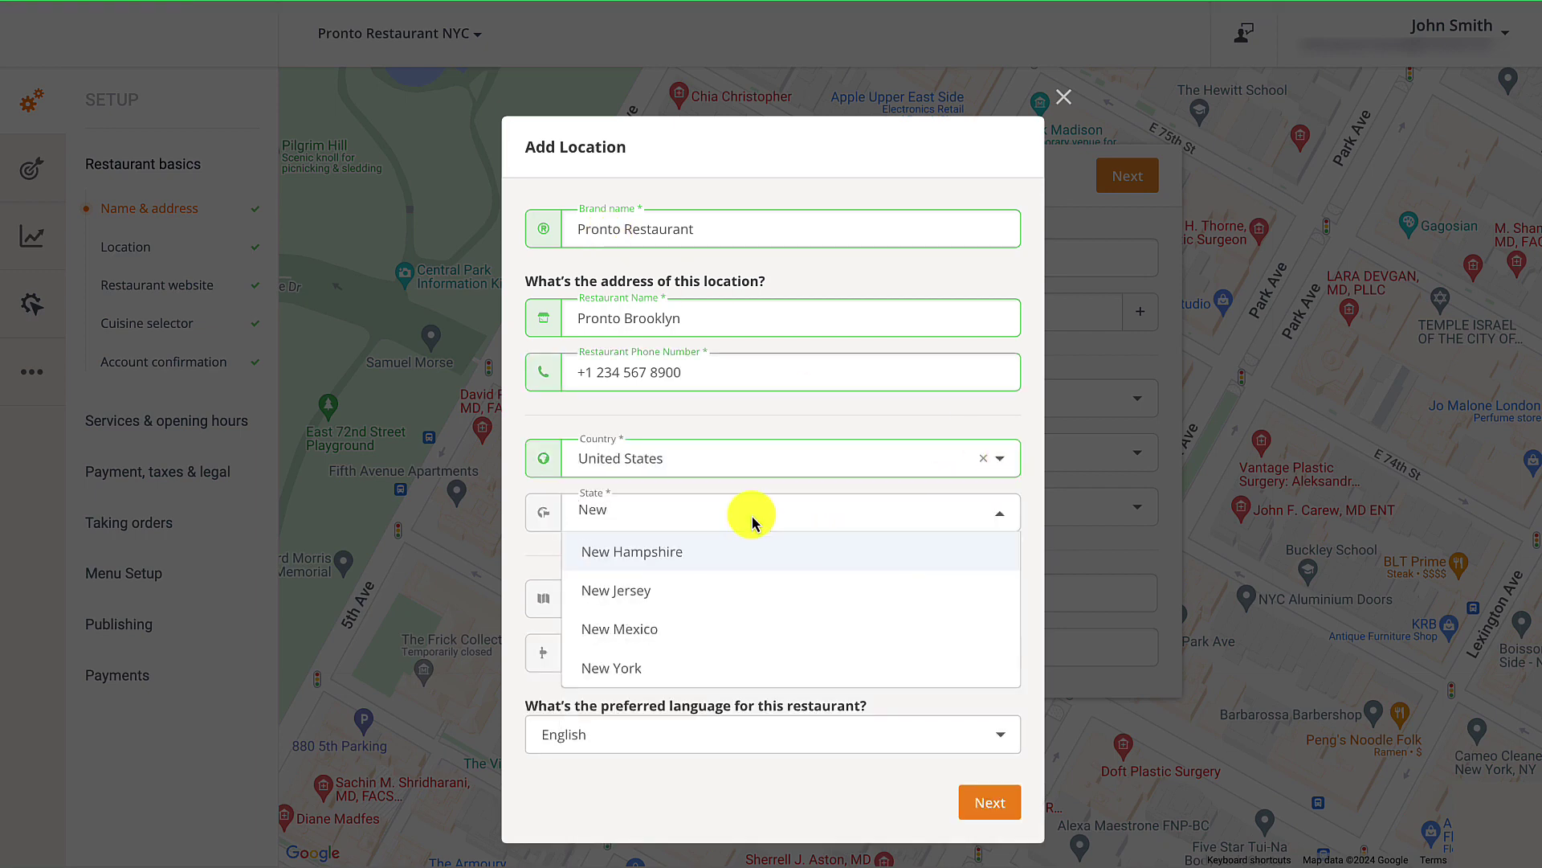
left_click(623, 657)
left_click(629, 599)
type("Brooklyn")
key("Tab")
type("12345")
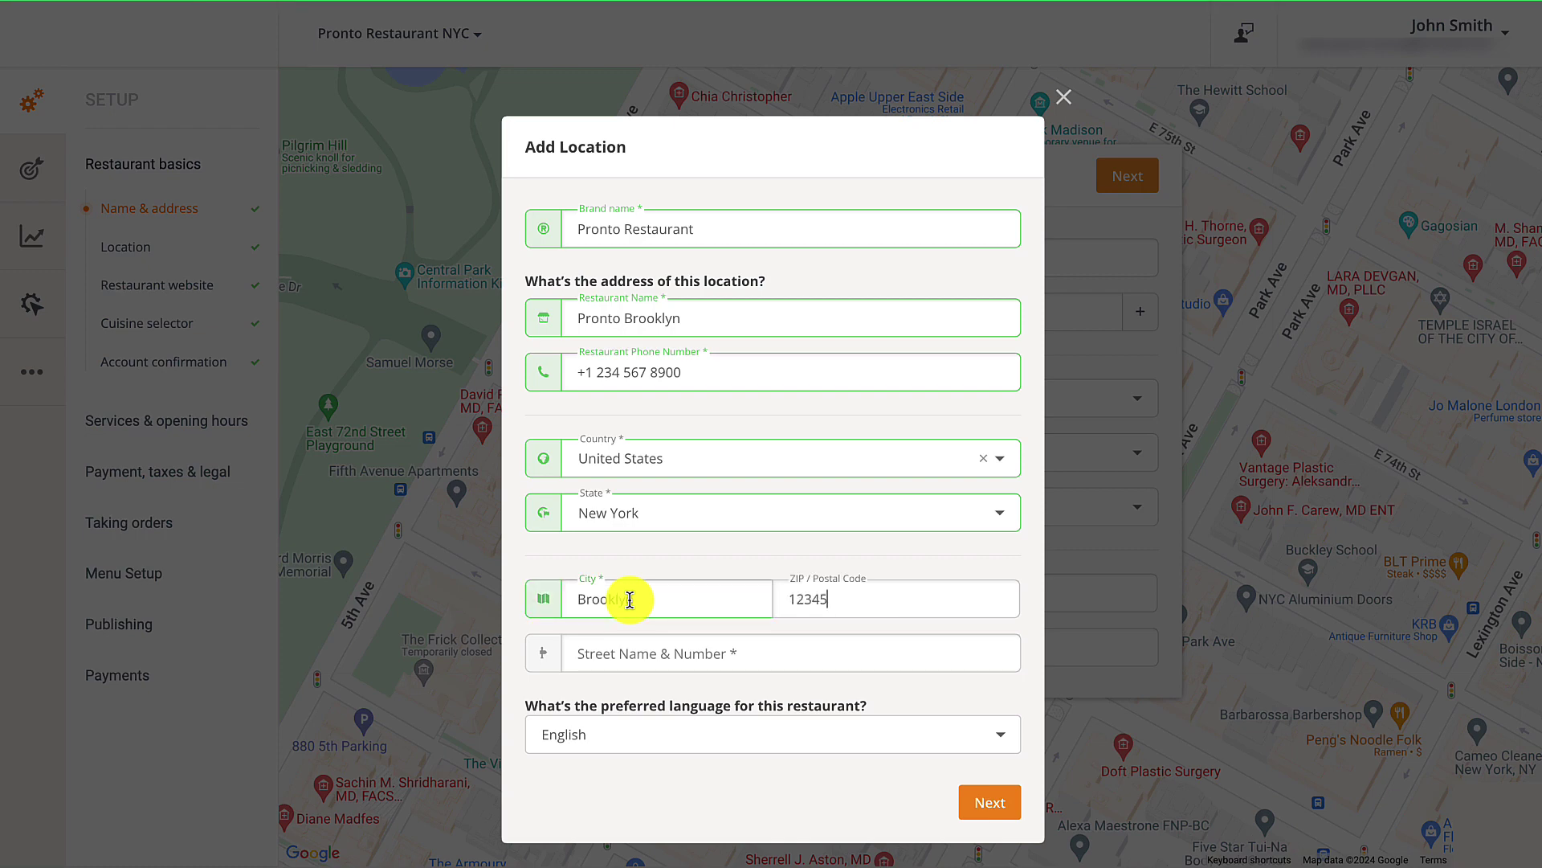
left_click(620, 655)
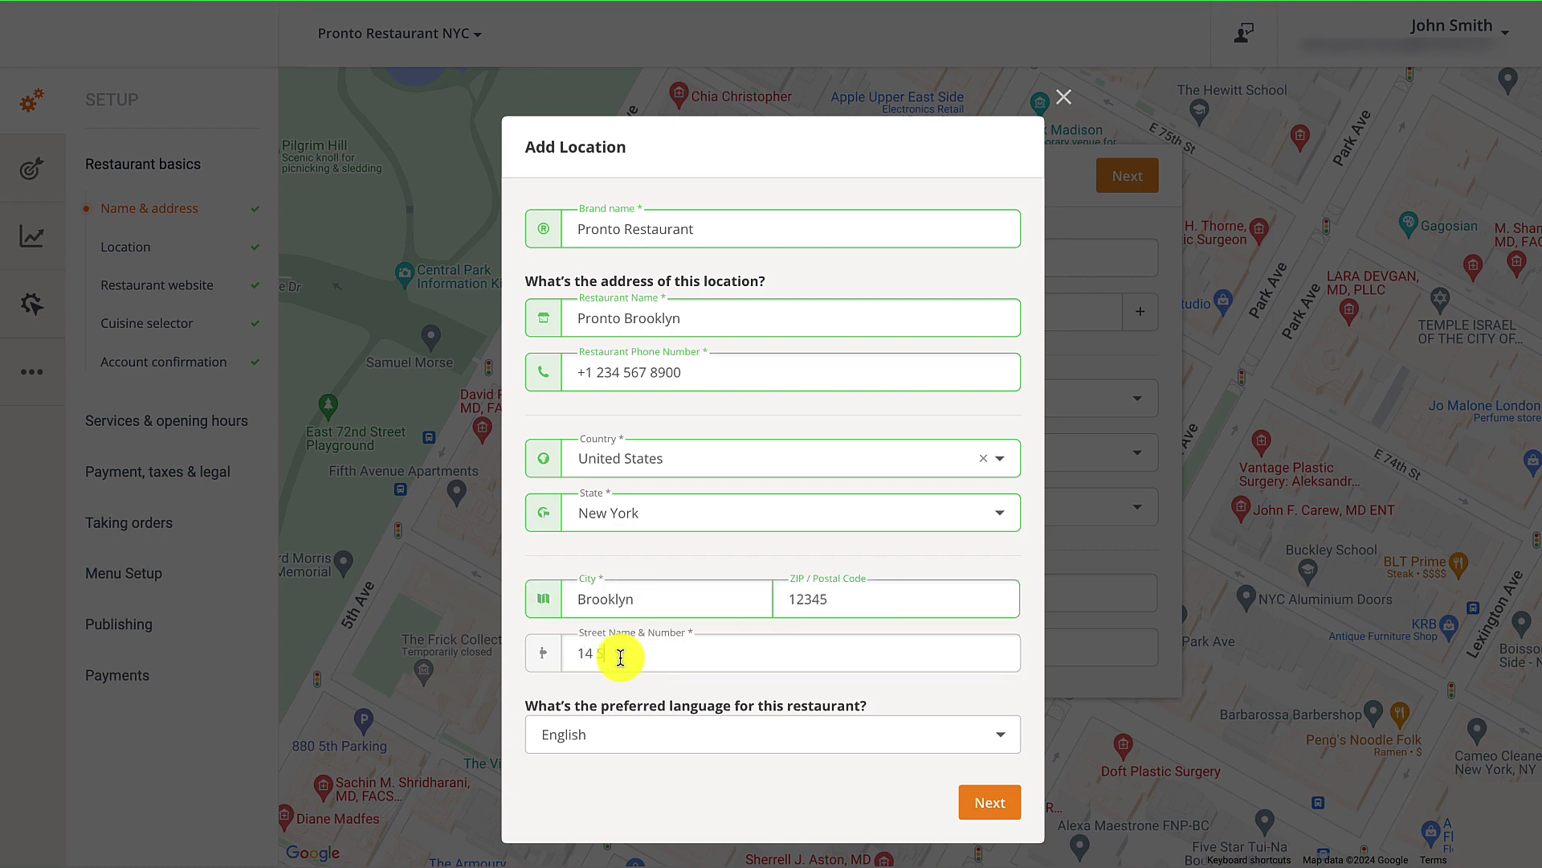
Fill in the owner's first name, last name and e-mail on the owner details step.
left_click(984, 801)
left_click(659, 250)
type("John")
left_click(785, 249)
type("Smith")
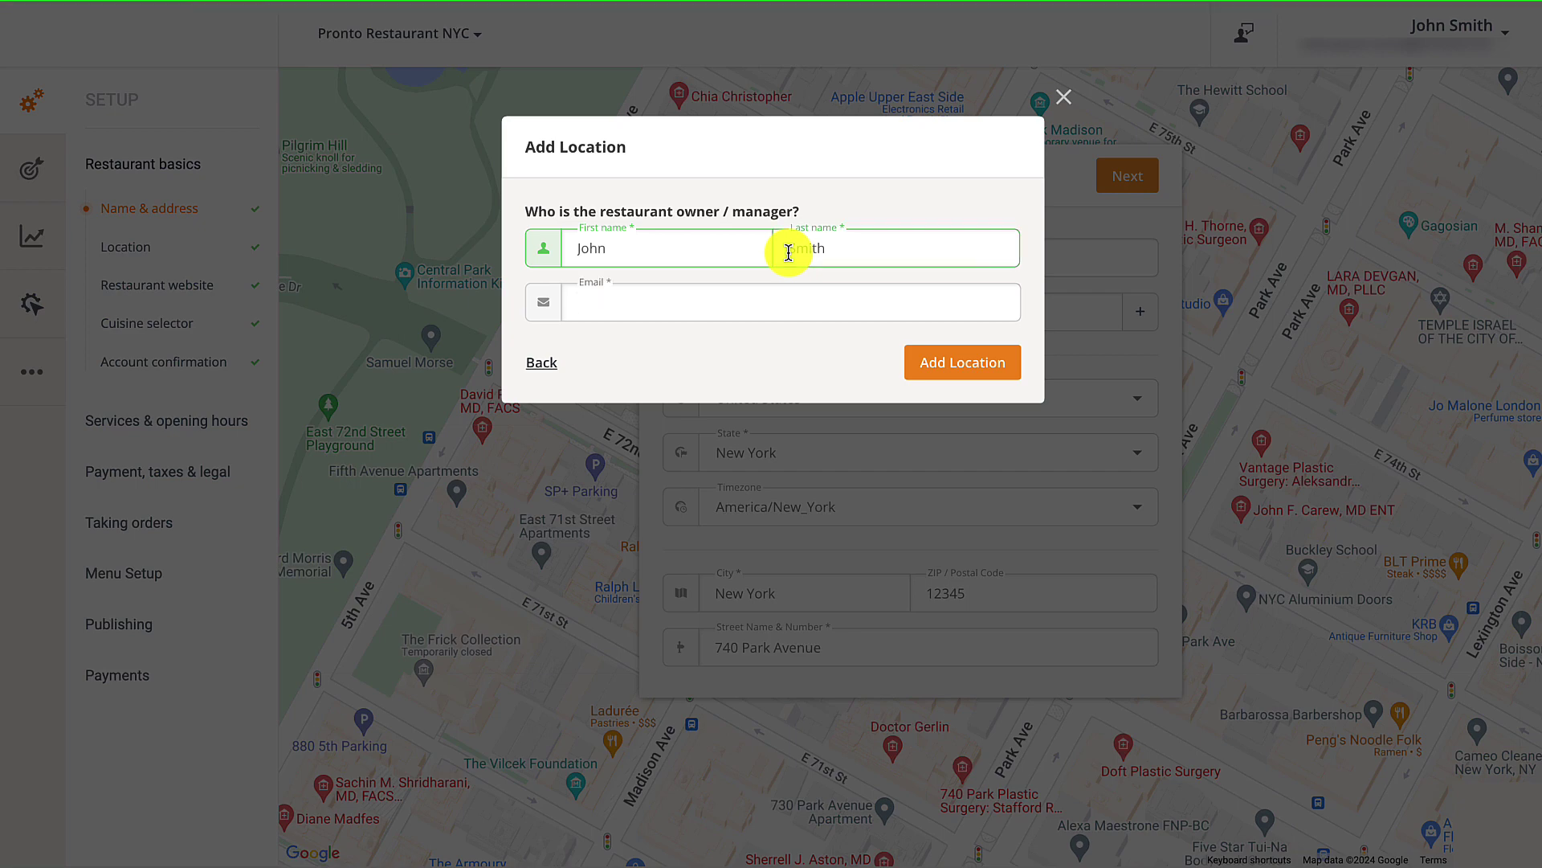
key("Tab")
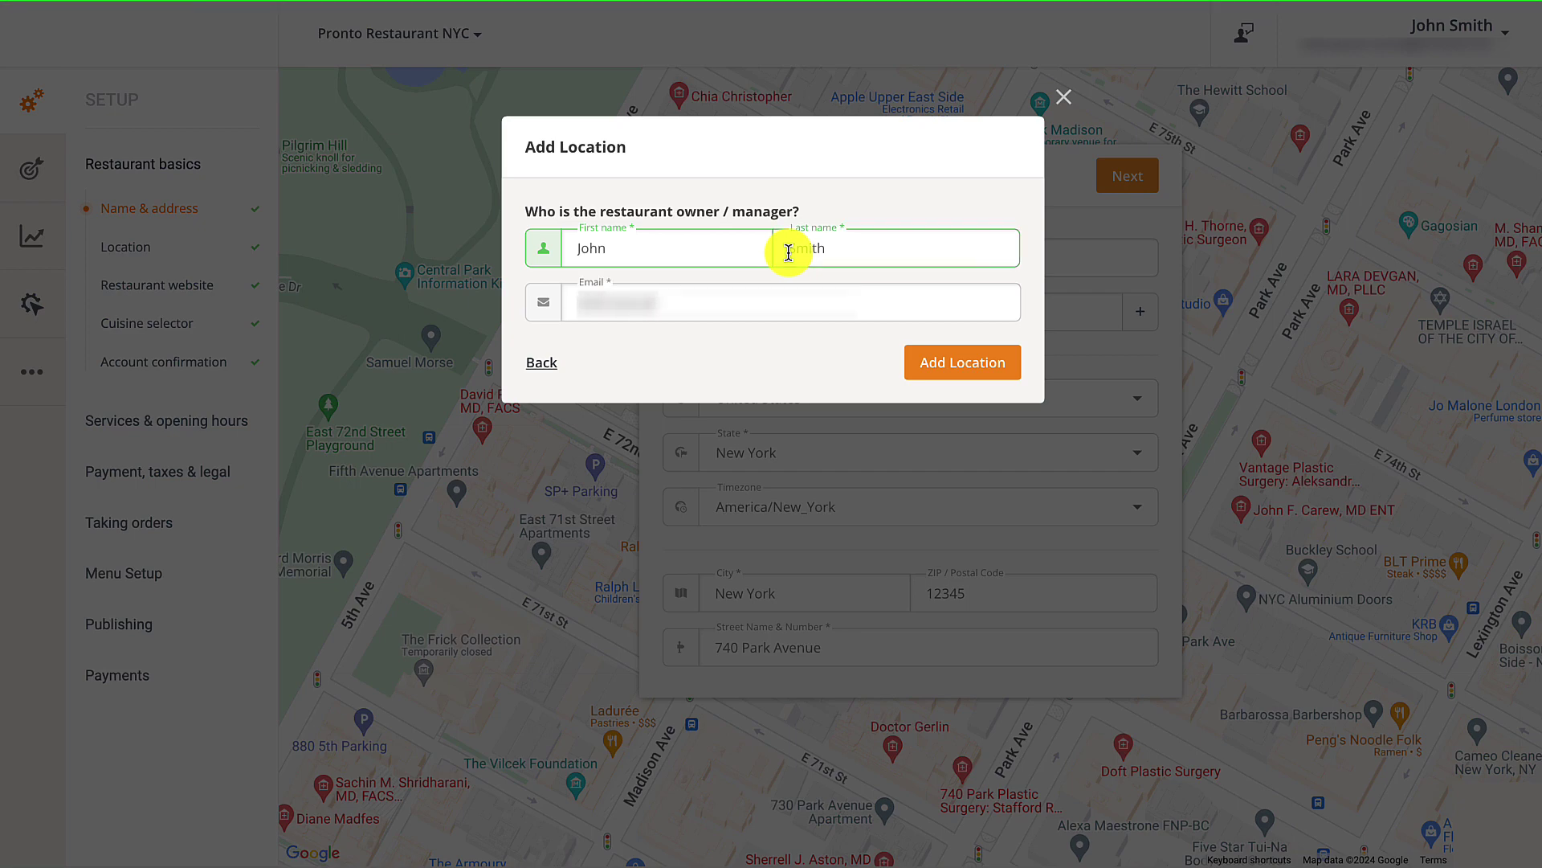
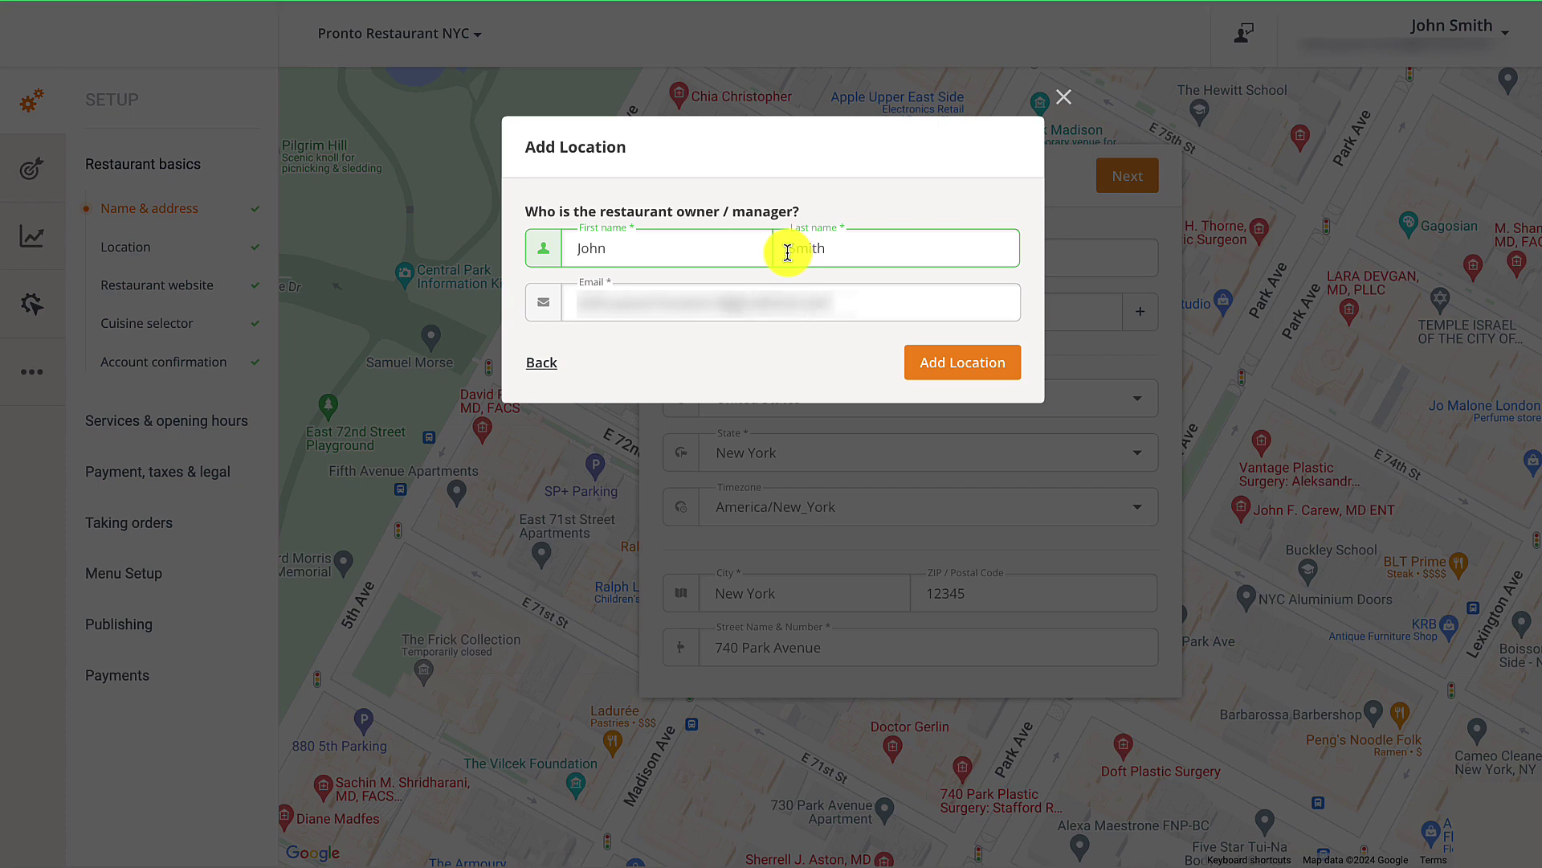
Submit Pronto Brooklyn and start a new location, Pronto Restaurant Manhattan, with its phone number.
left_click(945, 361)
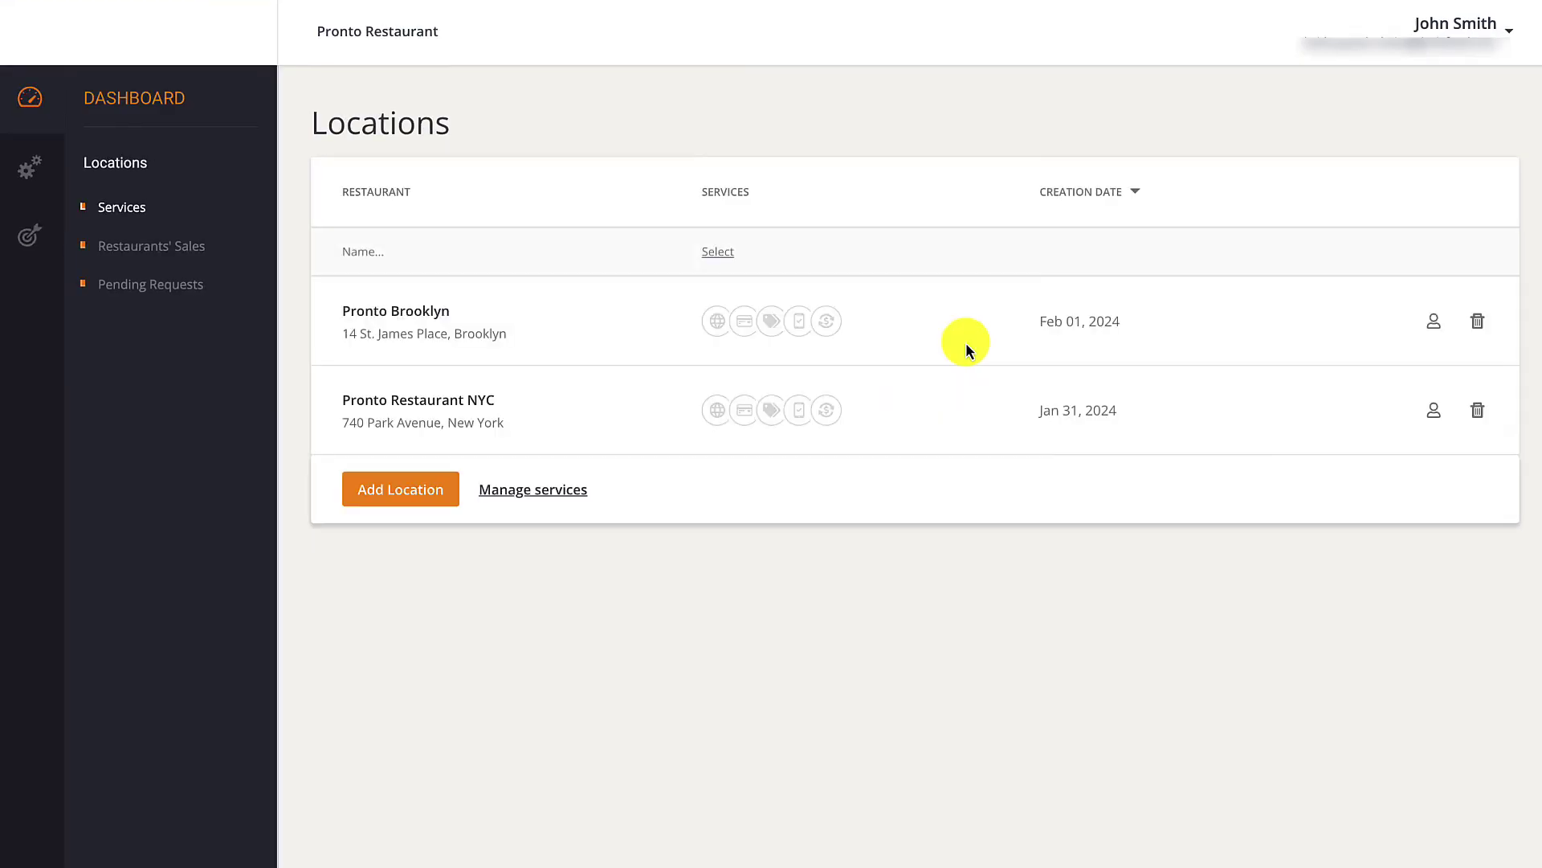
left_click(437, 480)
type("Pronto Restaurant Manhattan")
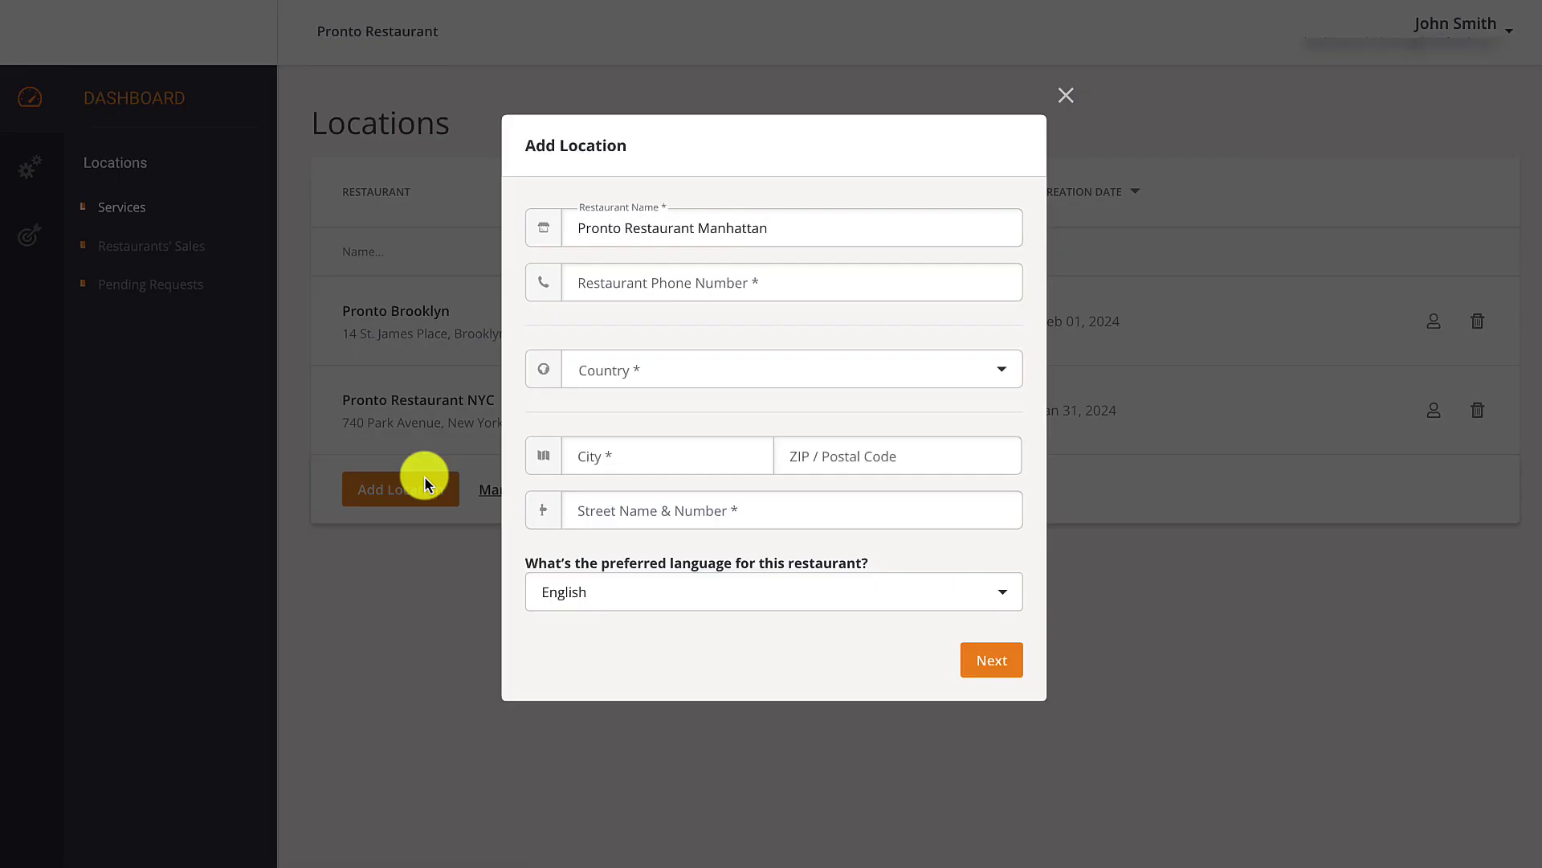
key("Tab")
type("+12345678900")
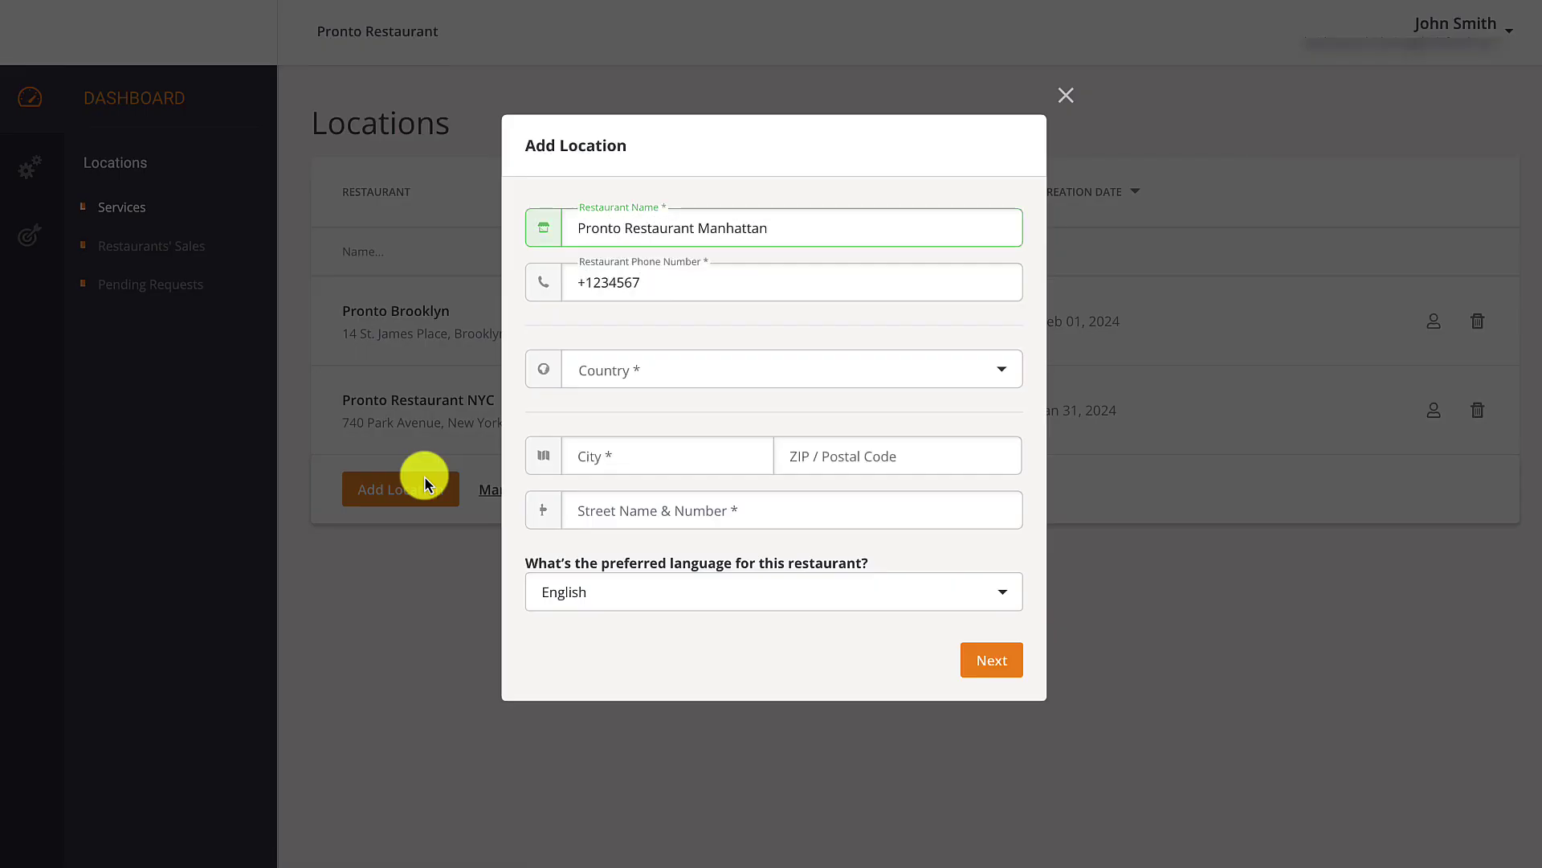
Set the Manhattan location's address: United States, New York, Manhattan, with ZIP code and street.
left_click(1002, 369)
type("un")
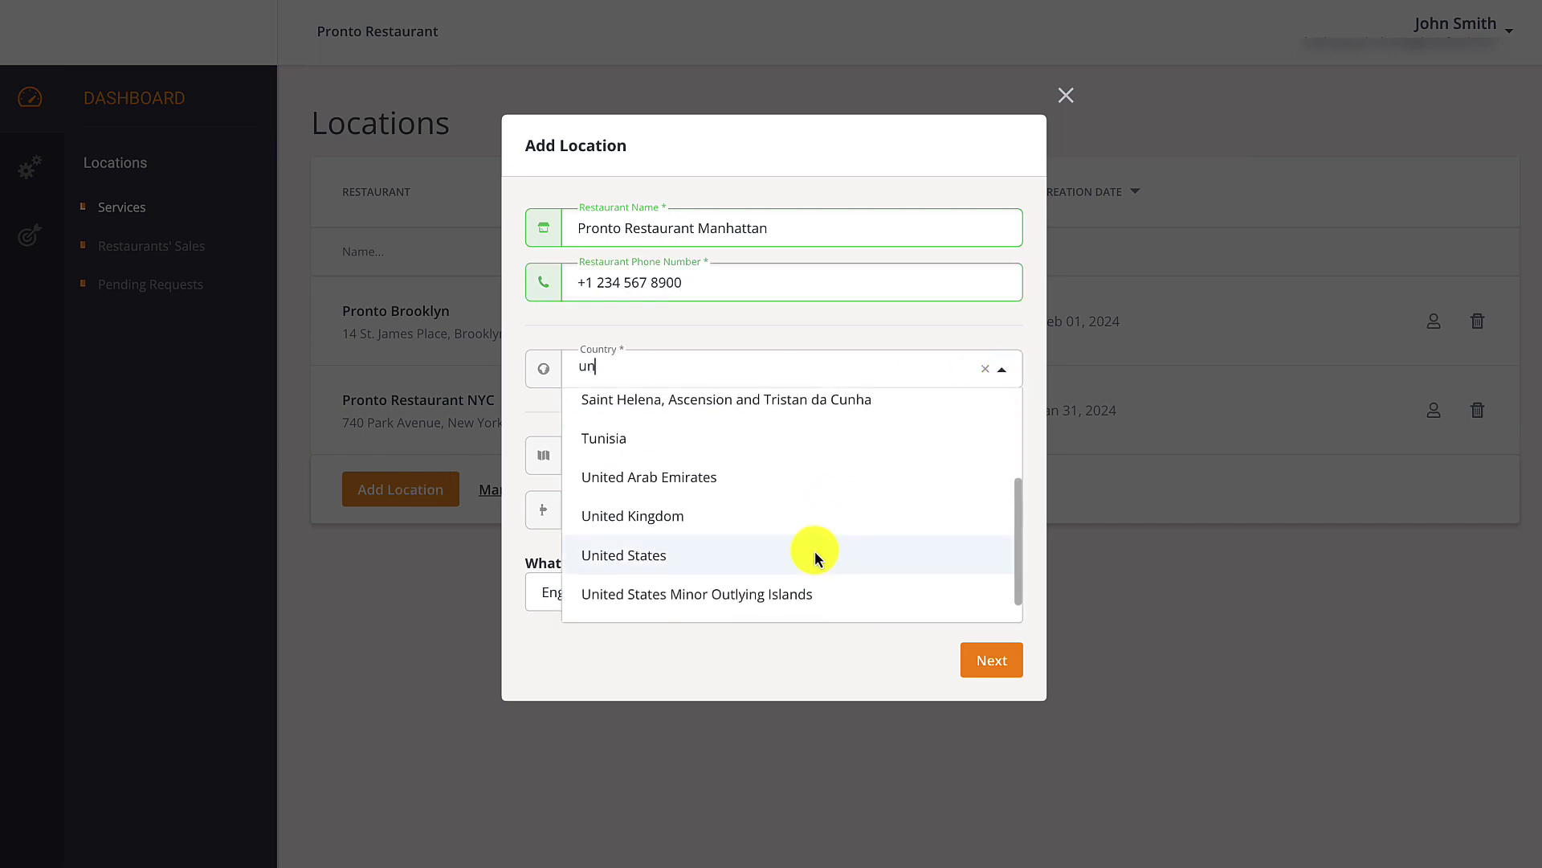
scroll(815, 551, "down", 2)
left_click(815, 551)
left_click(1000, 422)
type("new")
left_click(747, 576)
left_click(730, 509)
type("Manhattan")
key("Tab")
type("123456")
key("Tab")
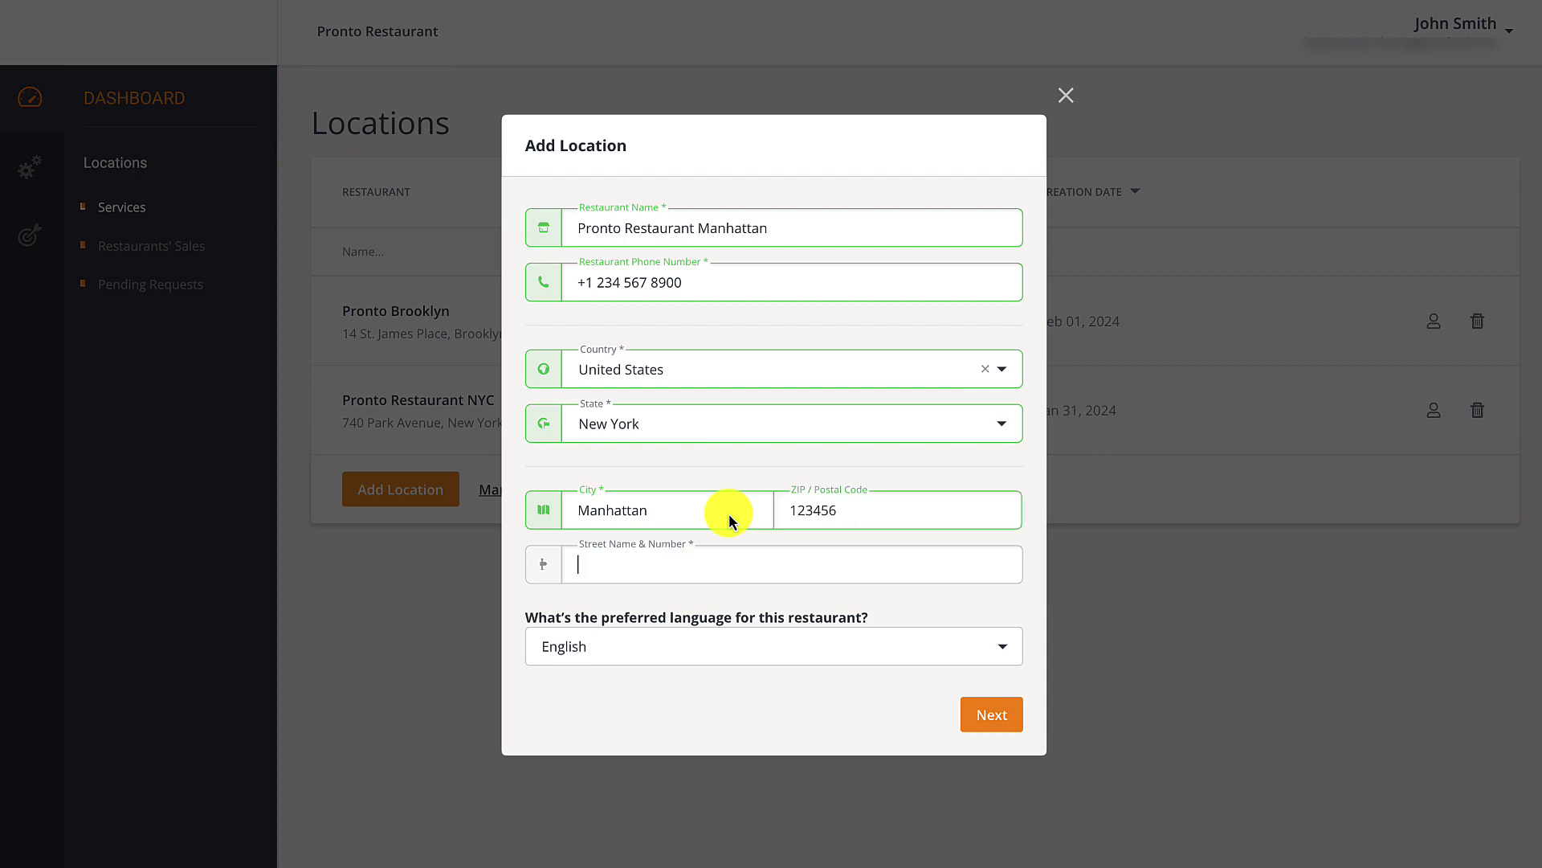
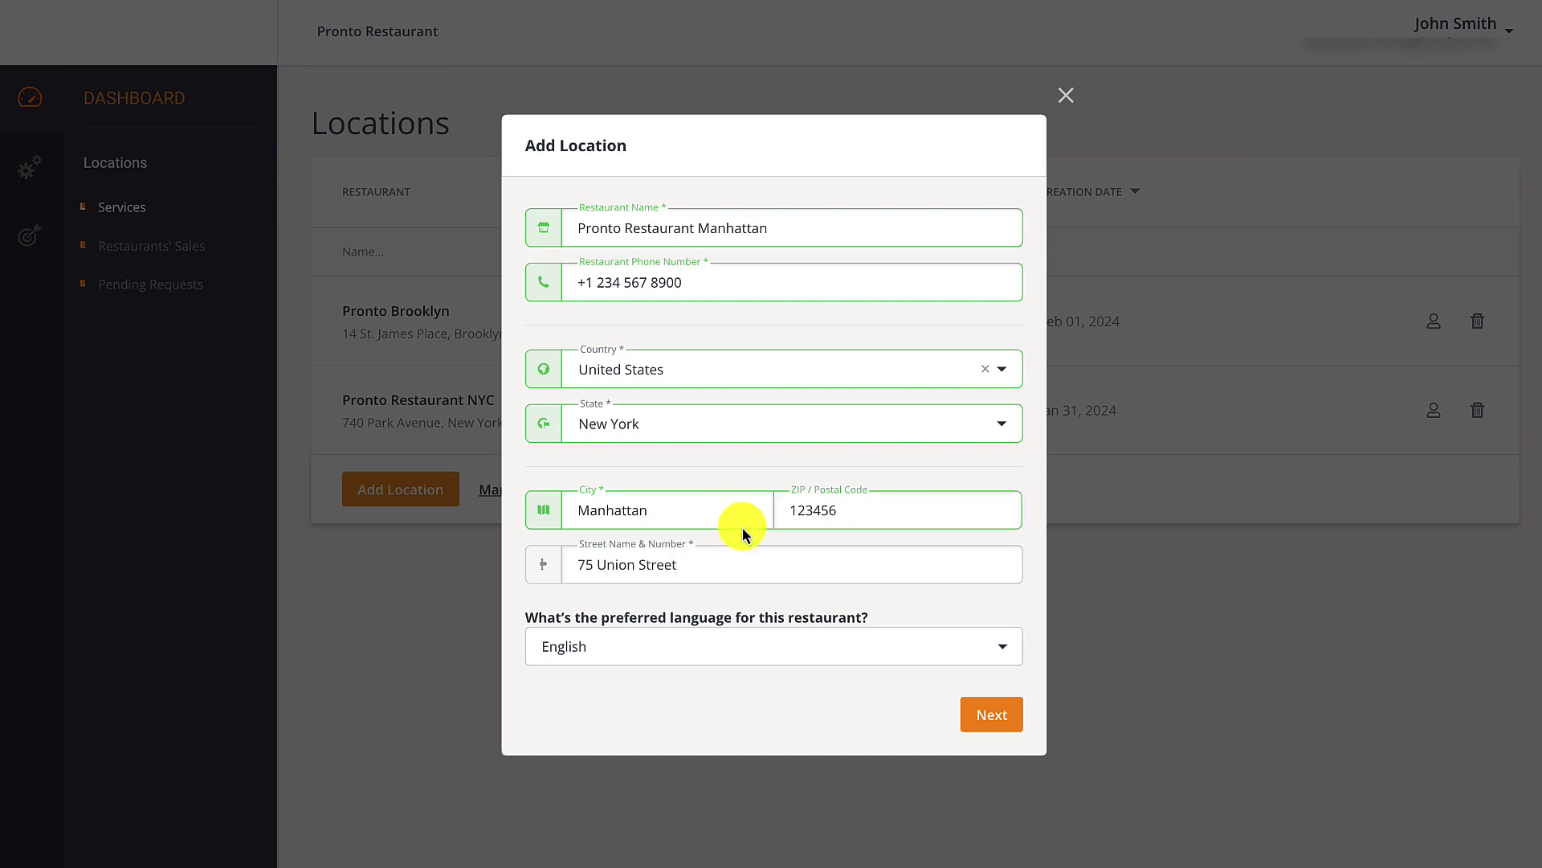
Enter the owner's first name, last name and e-mail, then submit the Manhattan location.
left_click(992, 714)
left_click(756, 252)
type("John")
key("Tab")
type("Smith")
key("Tab")
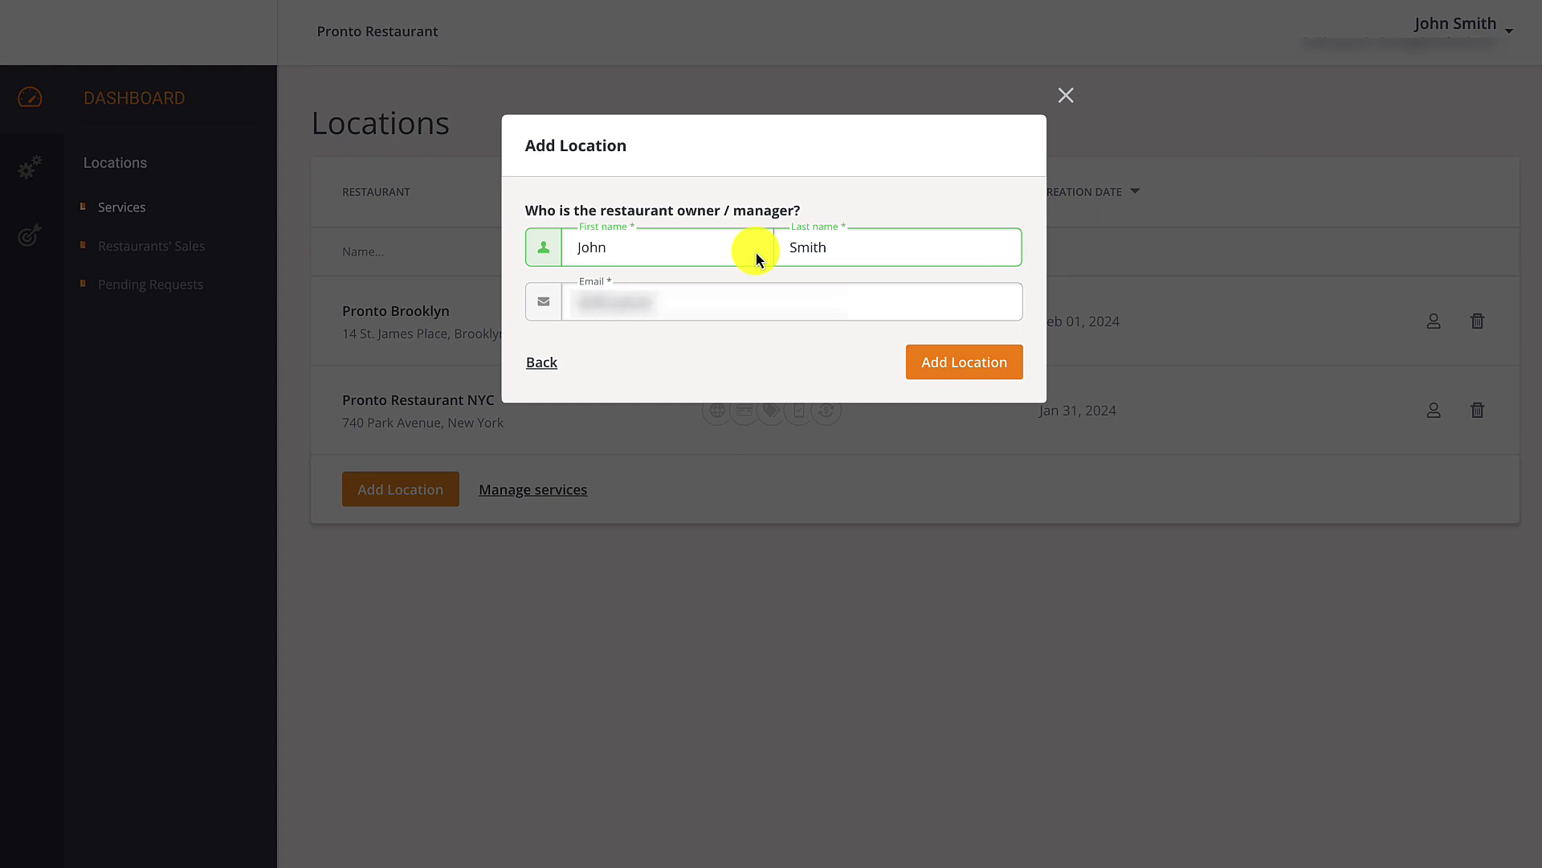
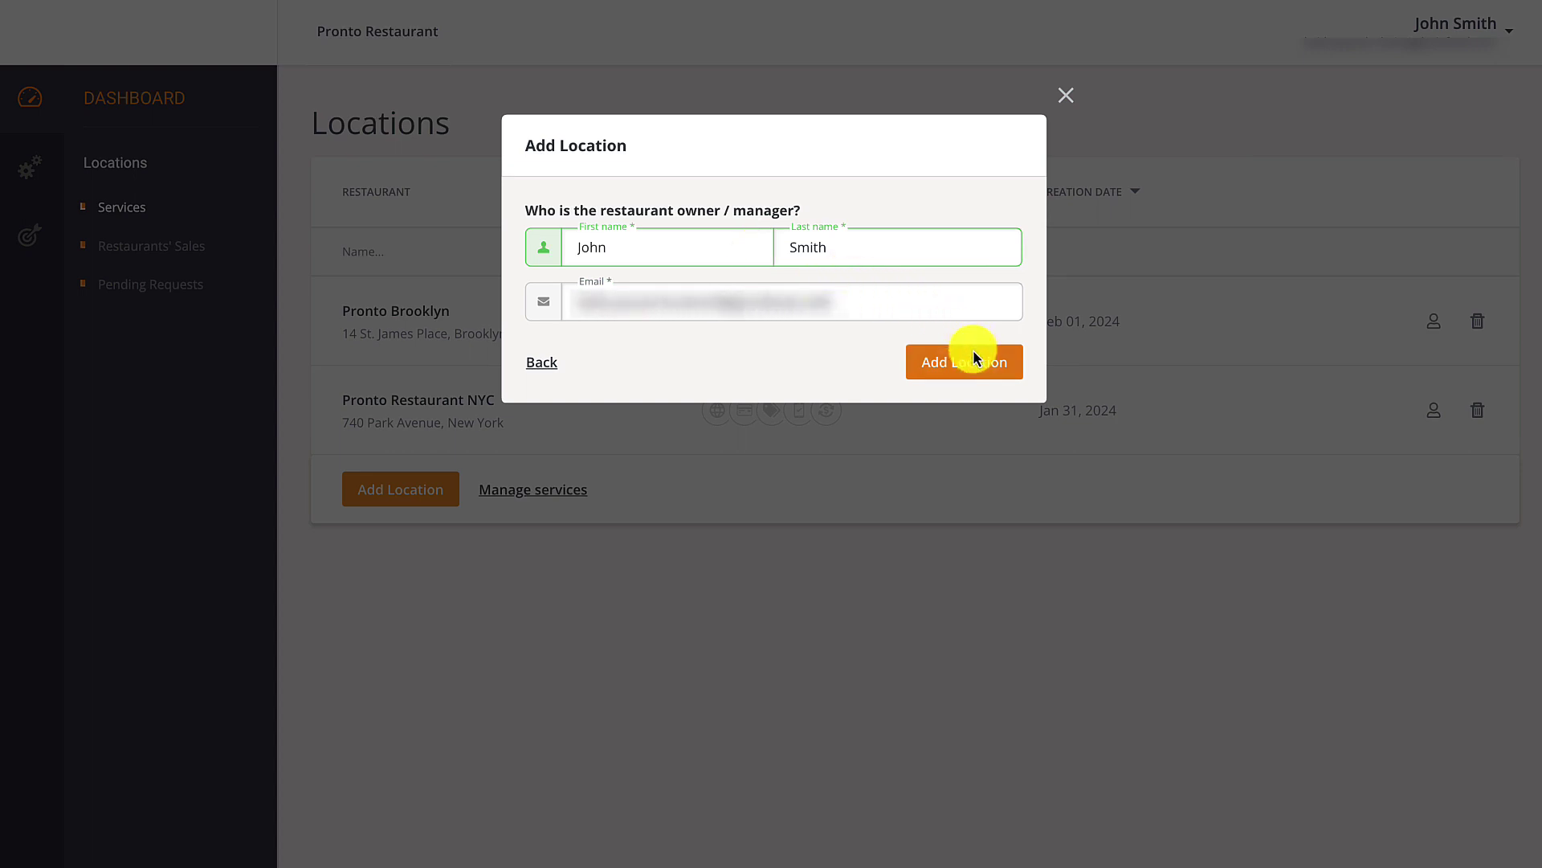
left_click(975, 350)
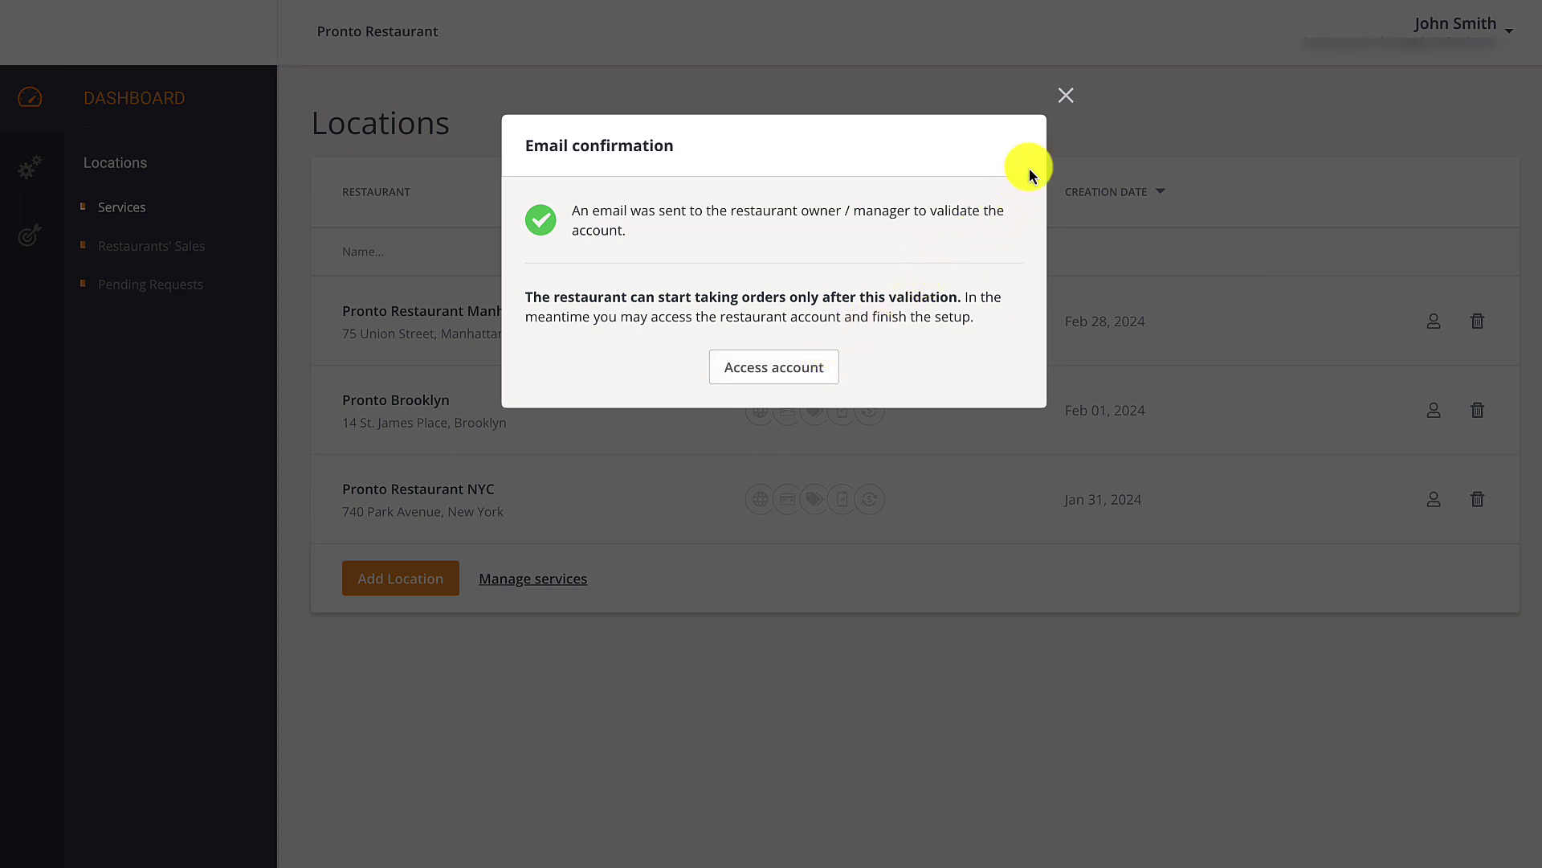
left_click(1067, 97)
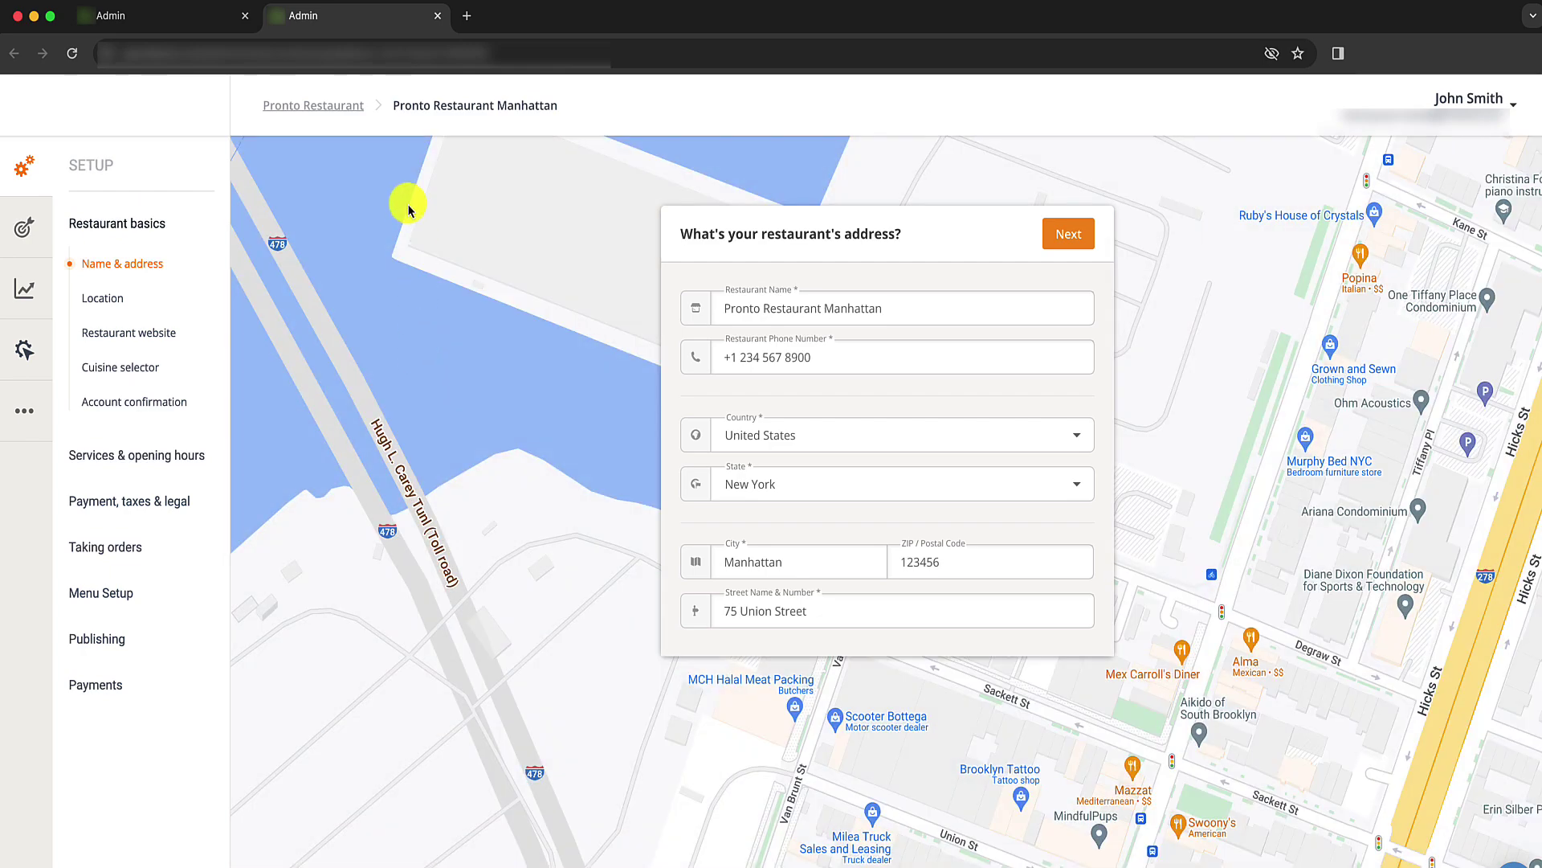
left_click(323, 108)
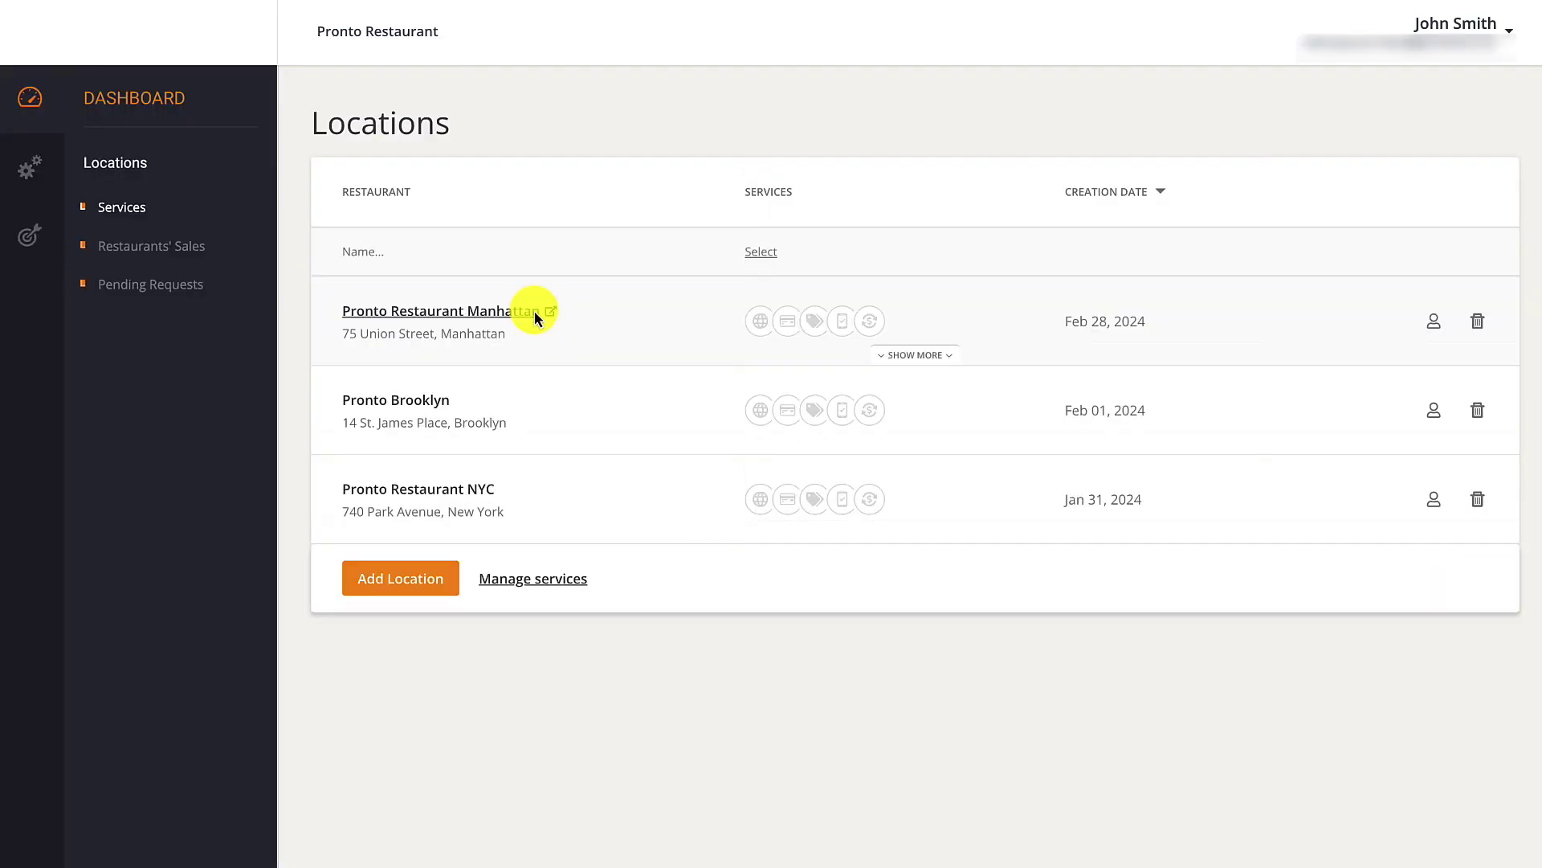
Delete the Pronto Restaurant Manhattan location, confirming with REMOVE, and dismiss the success message.
left_click(1483, 320)
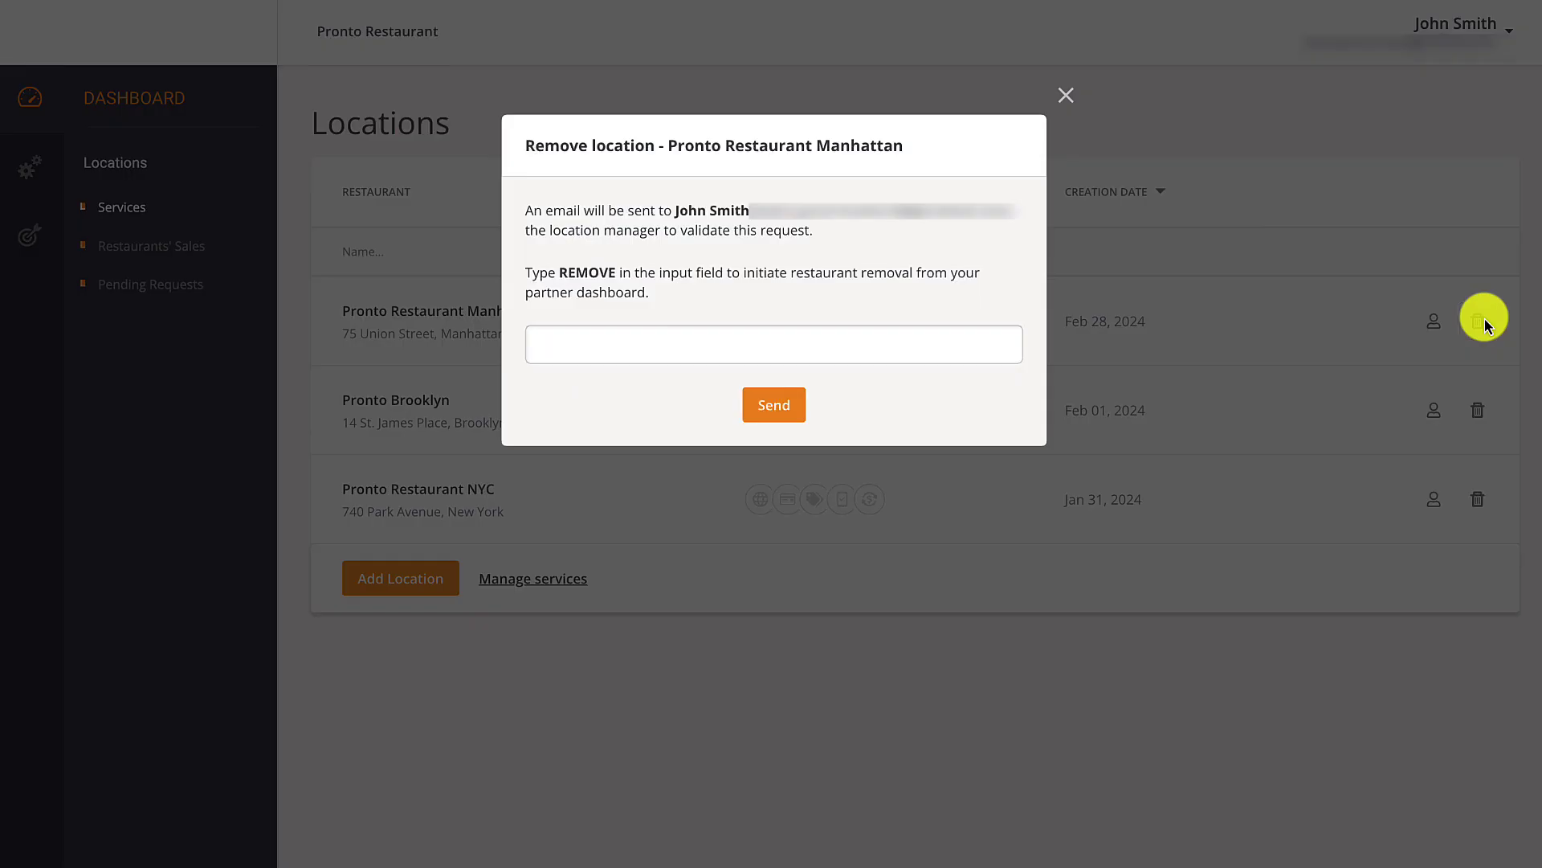
type("REMOVE")
left_click(785, 411)
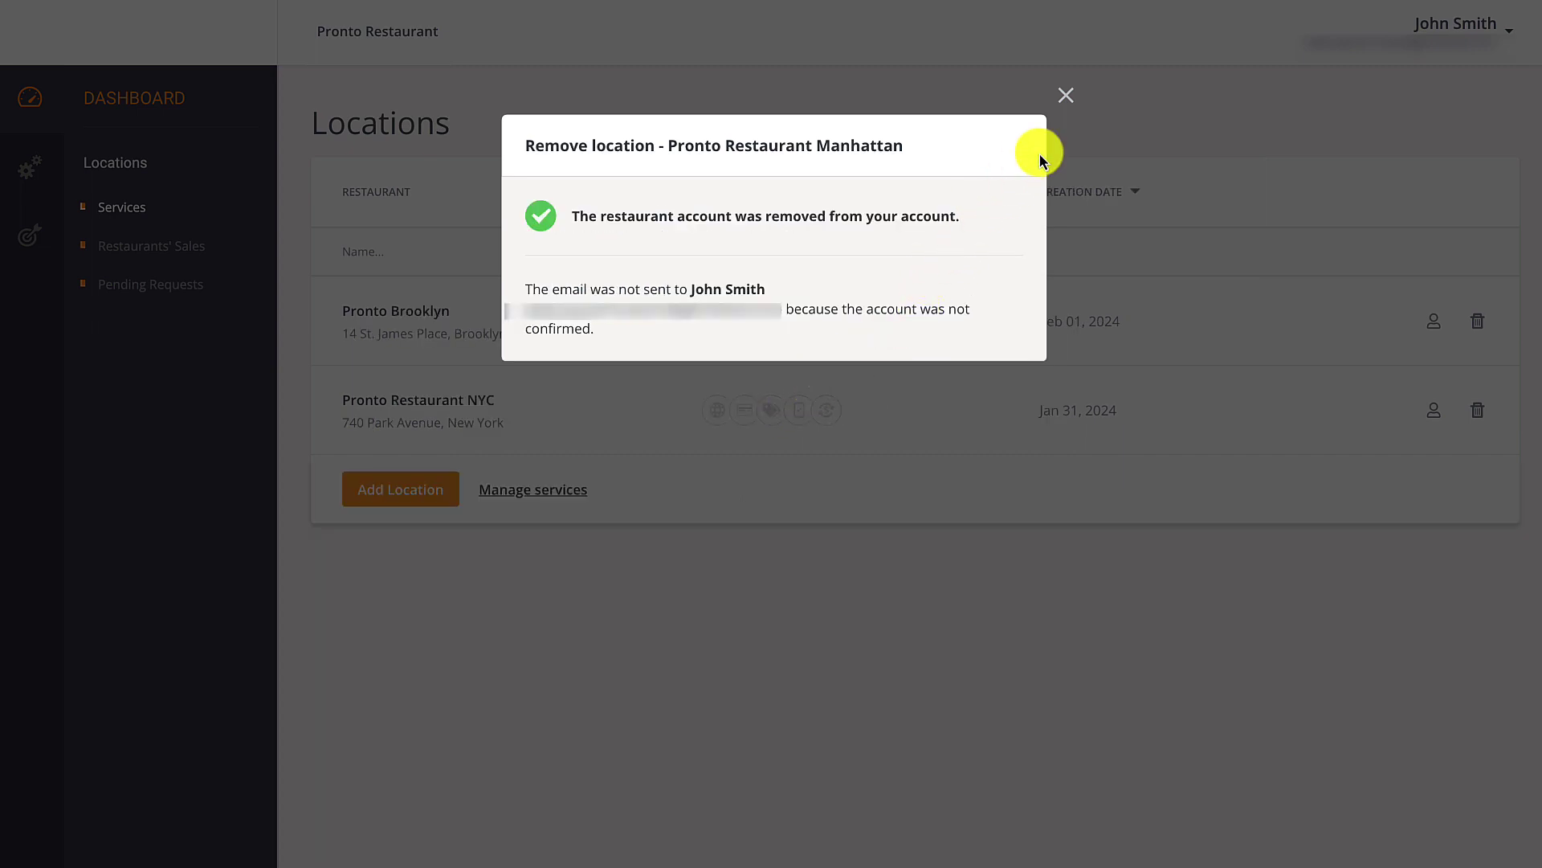
left_click(1067, 97)
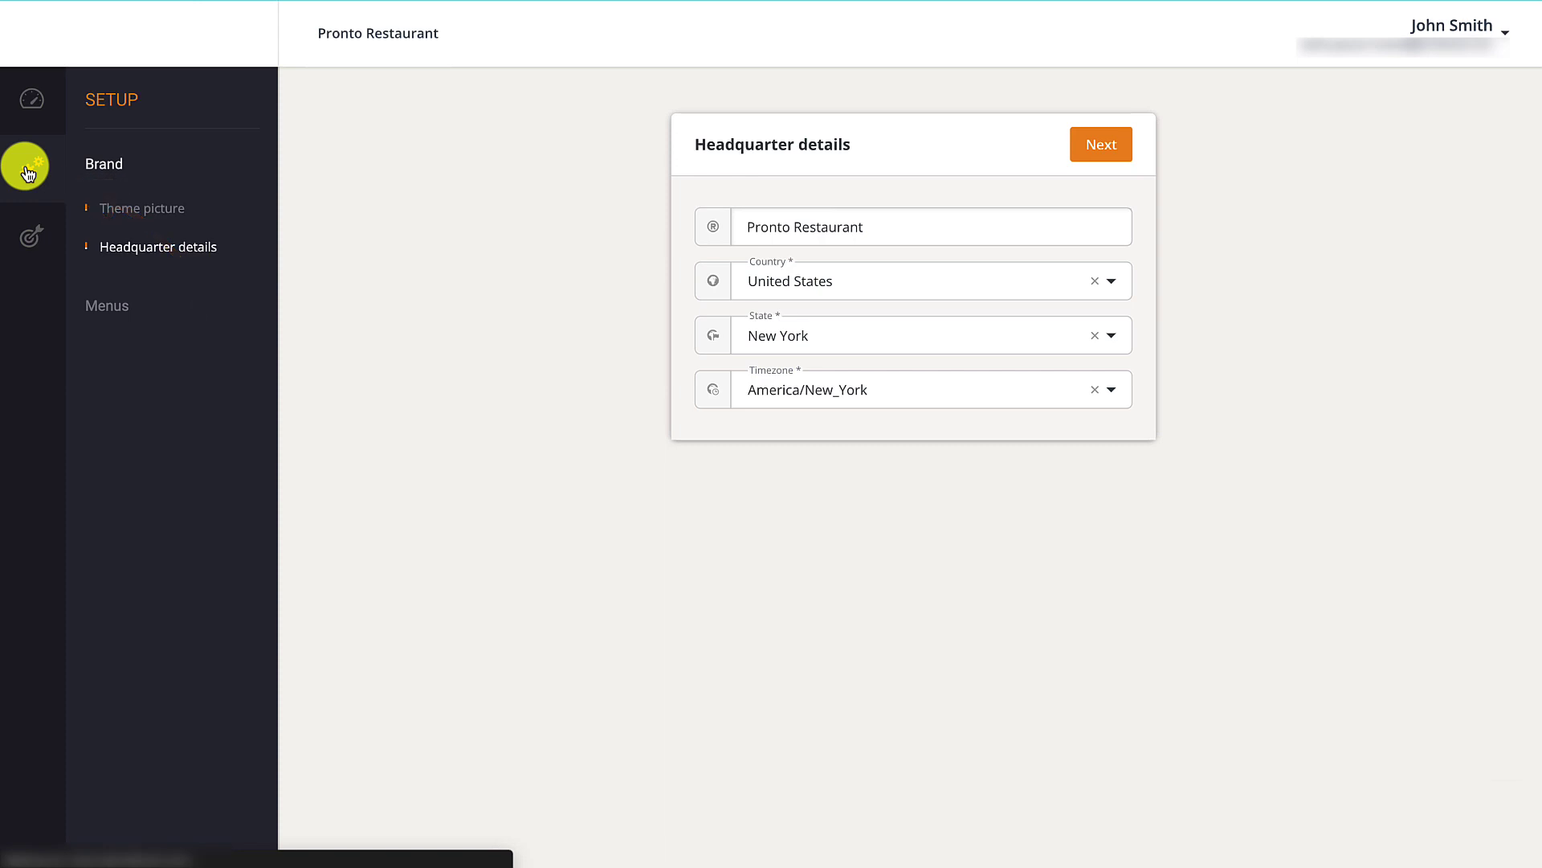
Browse the theme picture carousel and select the pizza photo with tomatoes and basil.
left_click(133, 210)
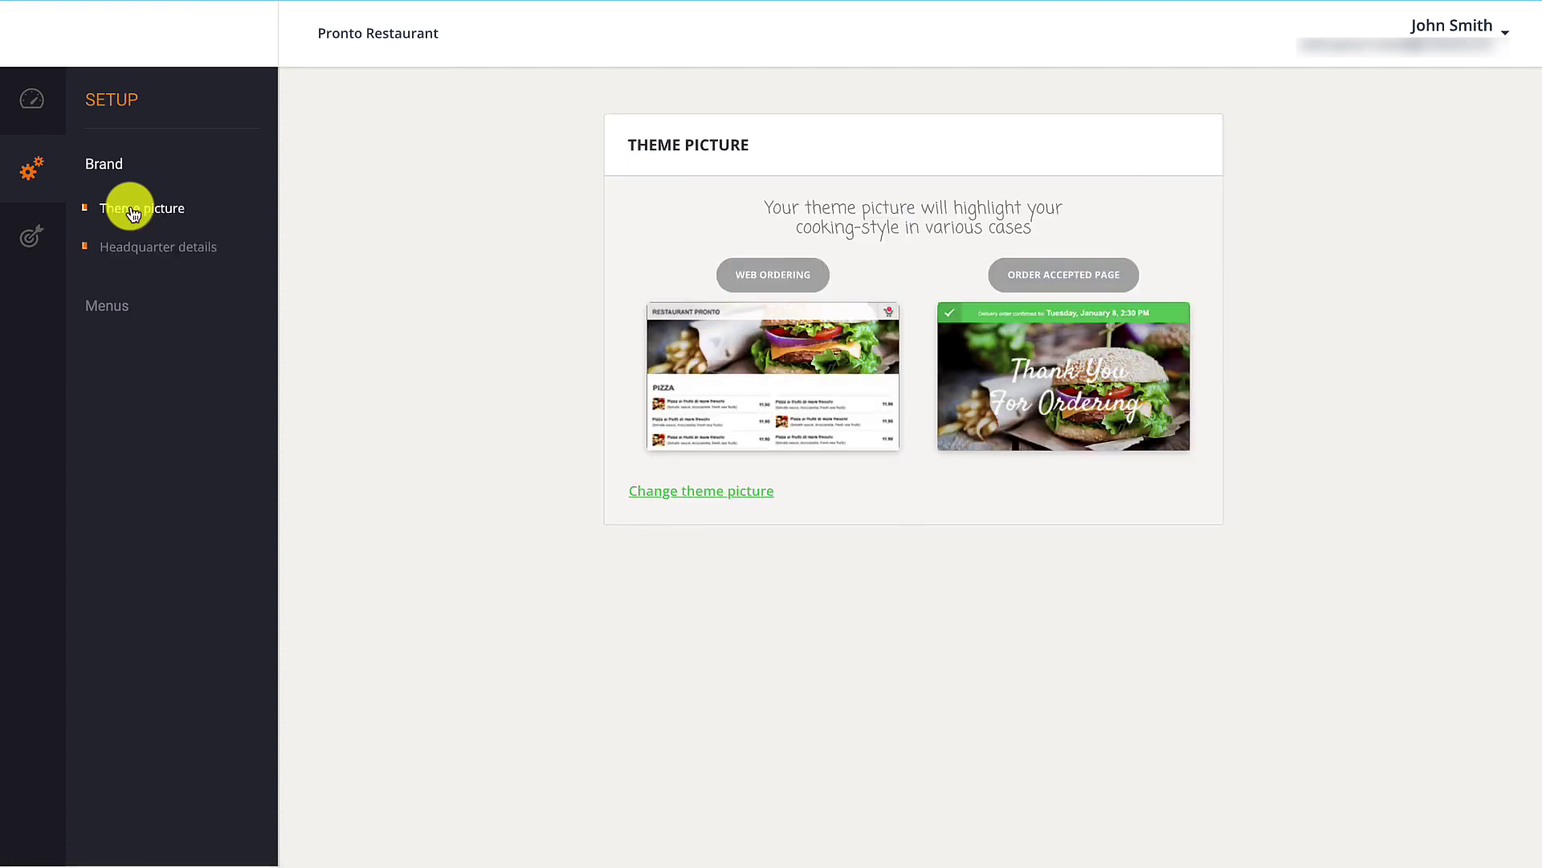
left_click(675, 491)
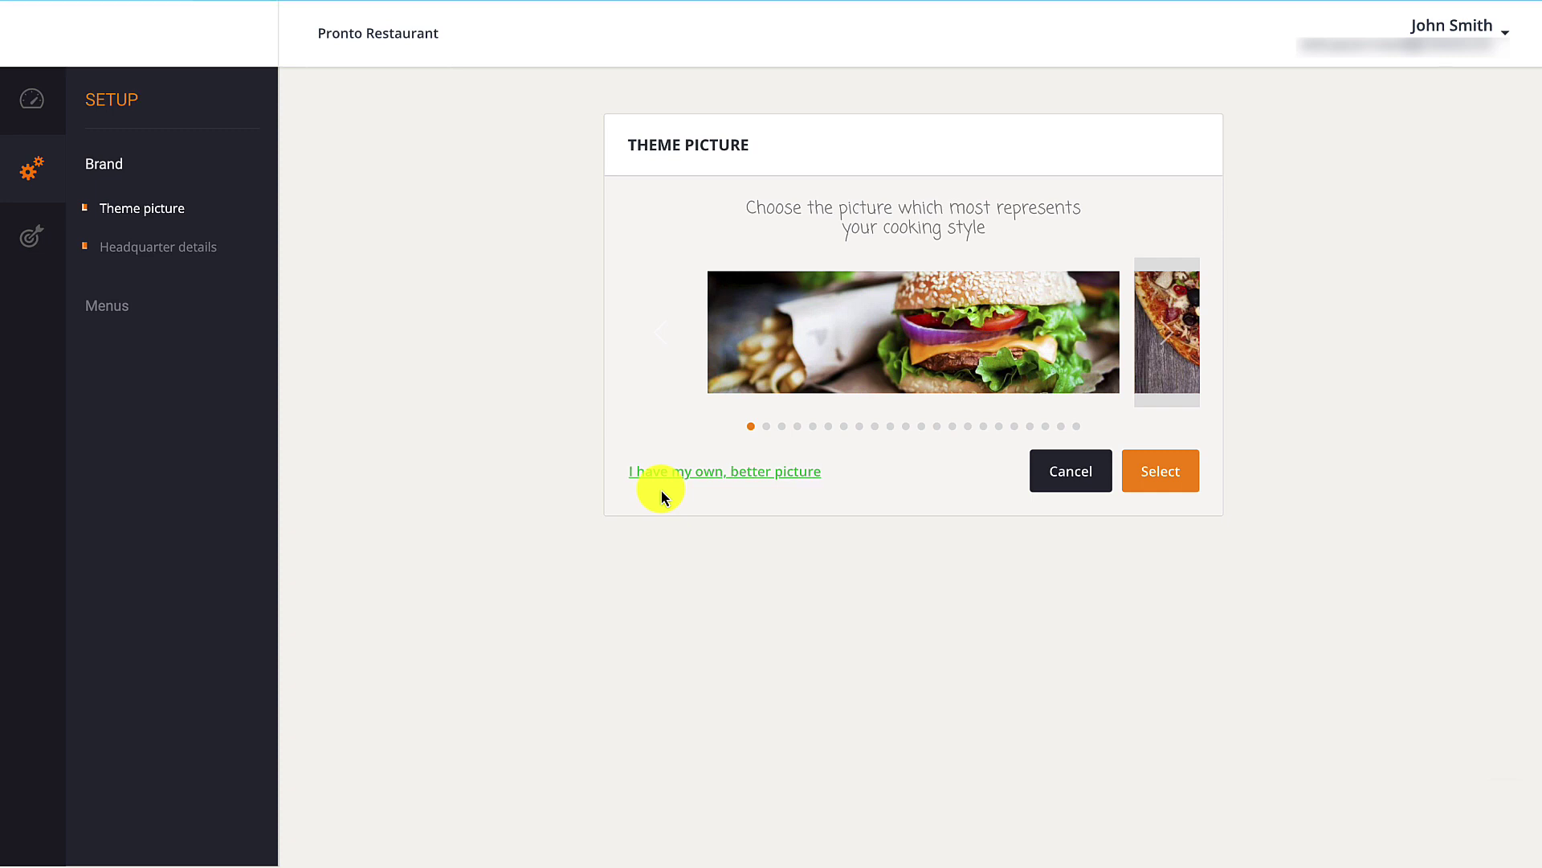
left_click(1172, 338)
left_click(1173, 338)
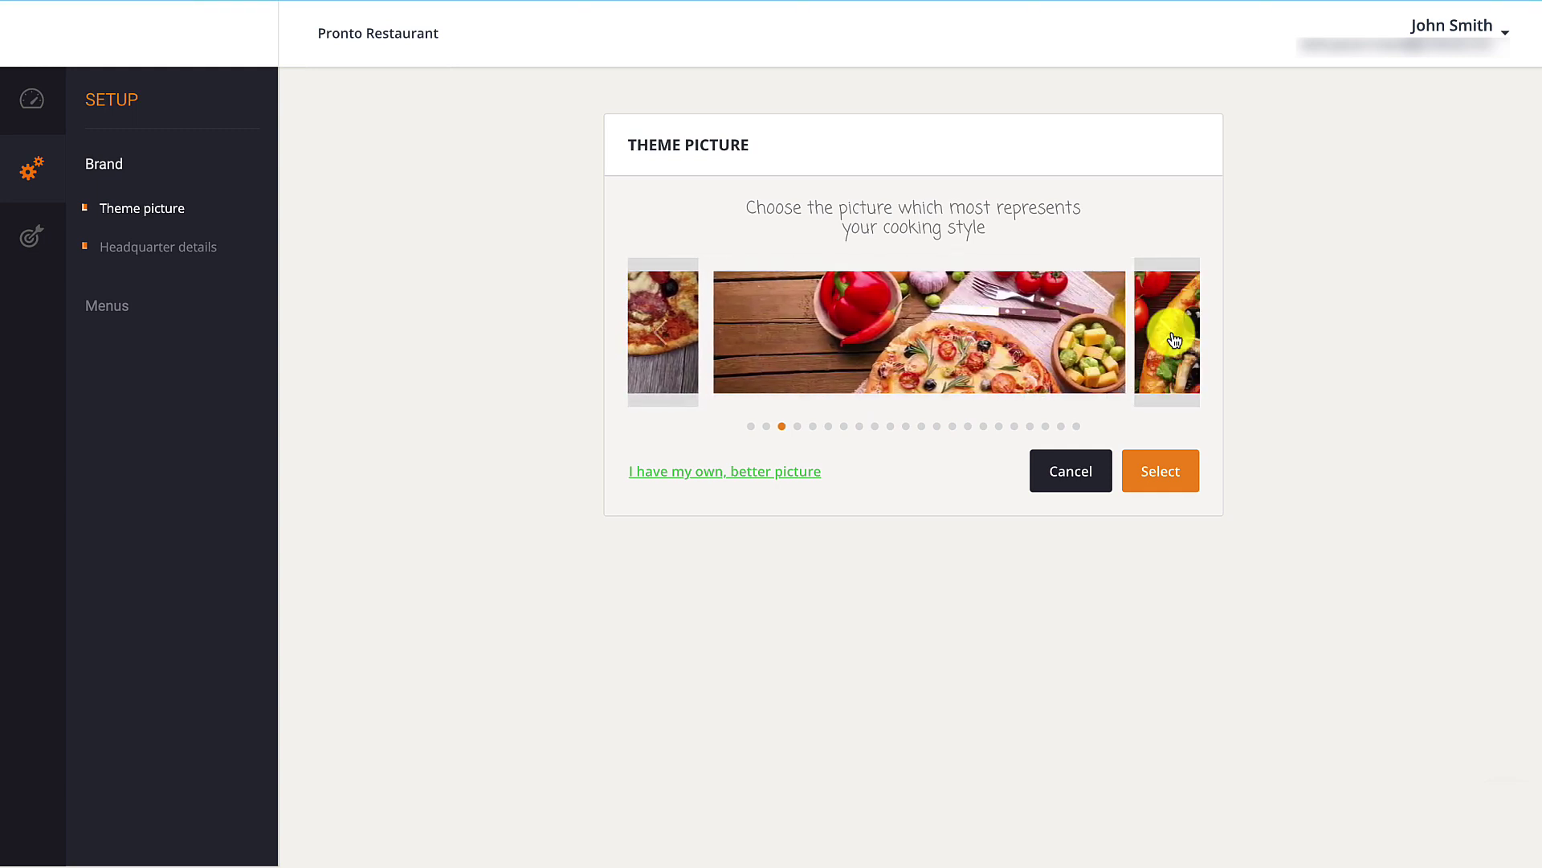
left_click(1173, 338)
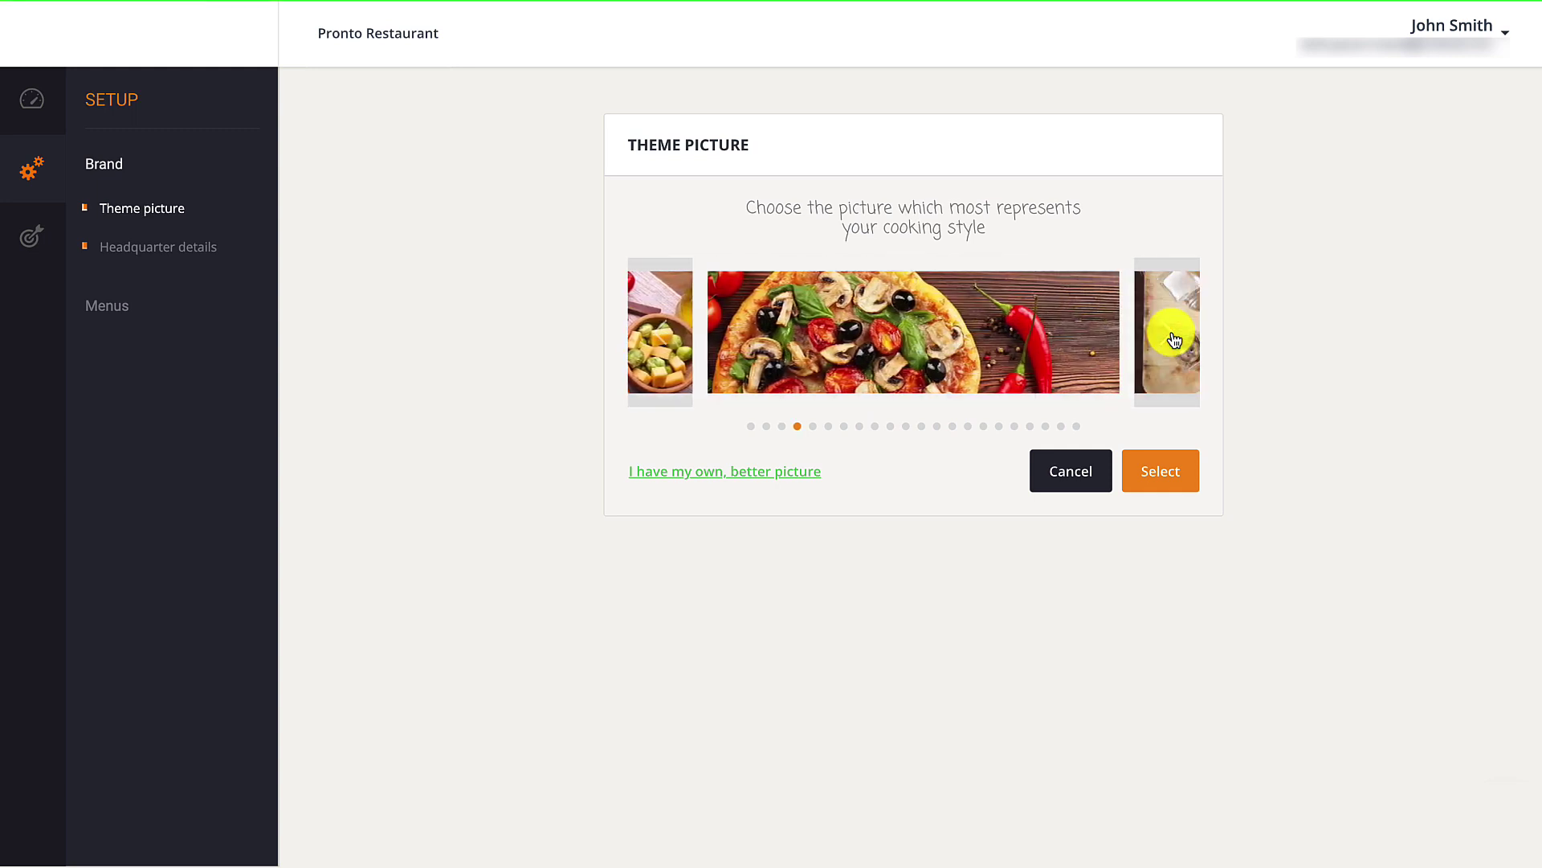
left_click(1173, 338)
left_click(1173, 339)
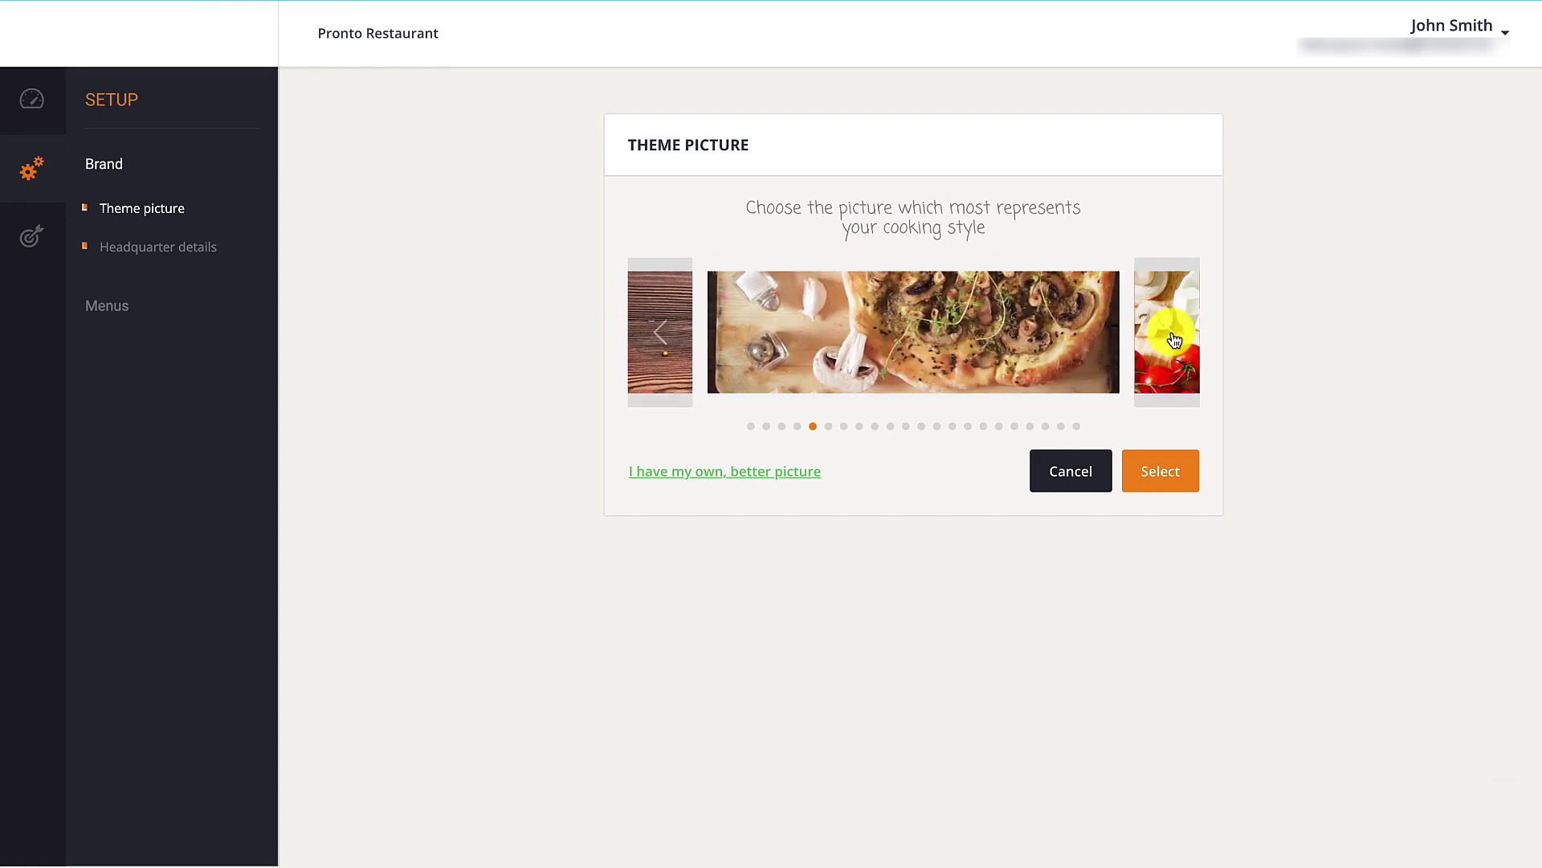
left_click(1172, 338)
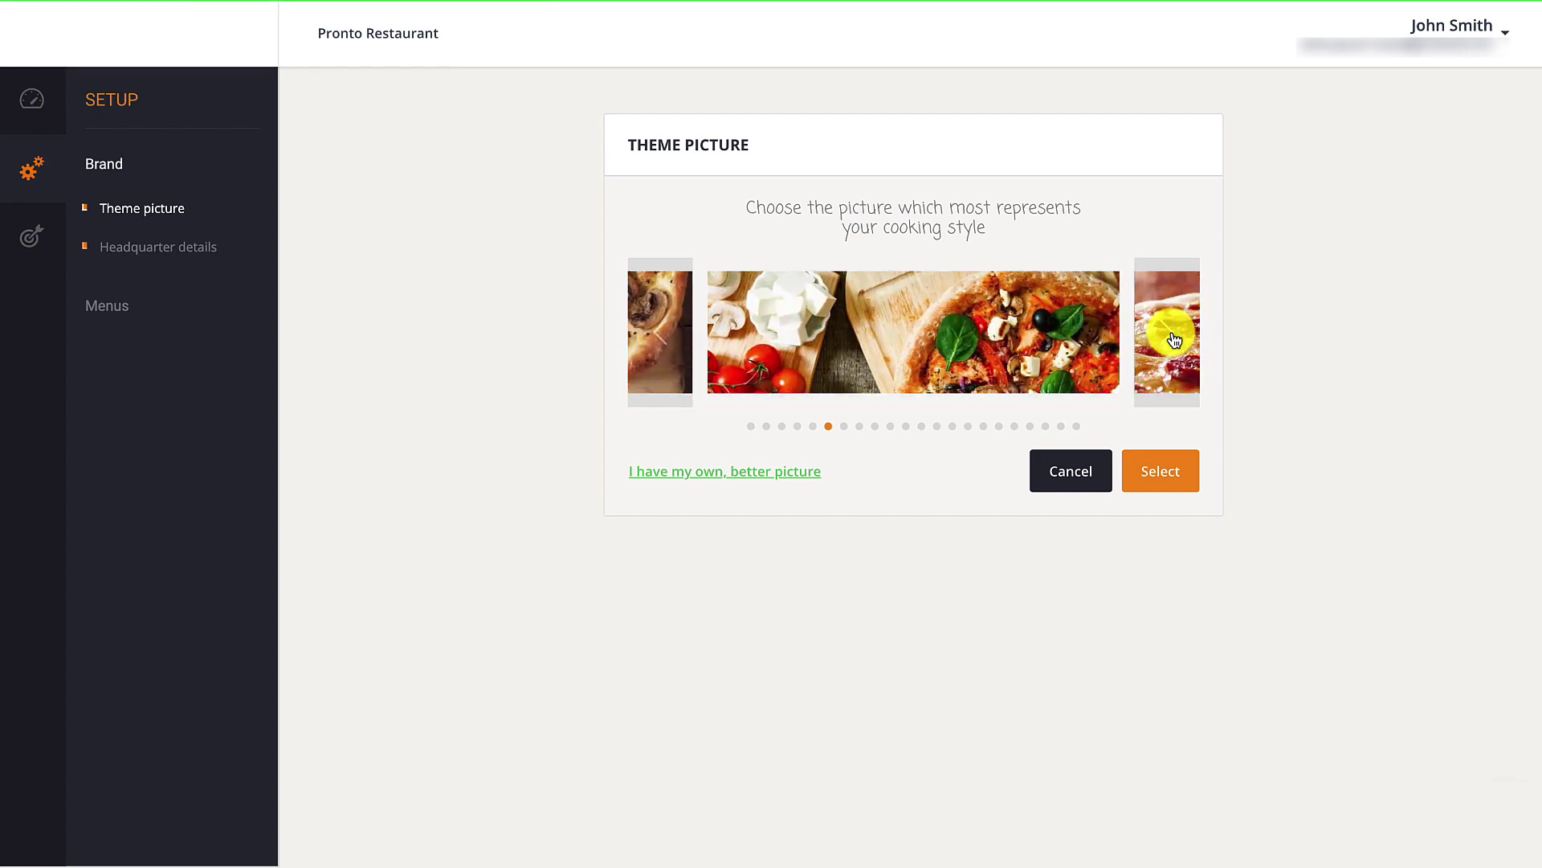
left_click(1184, 471)
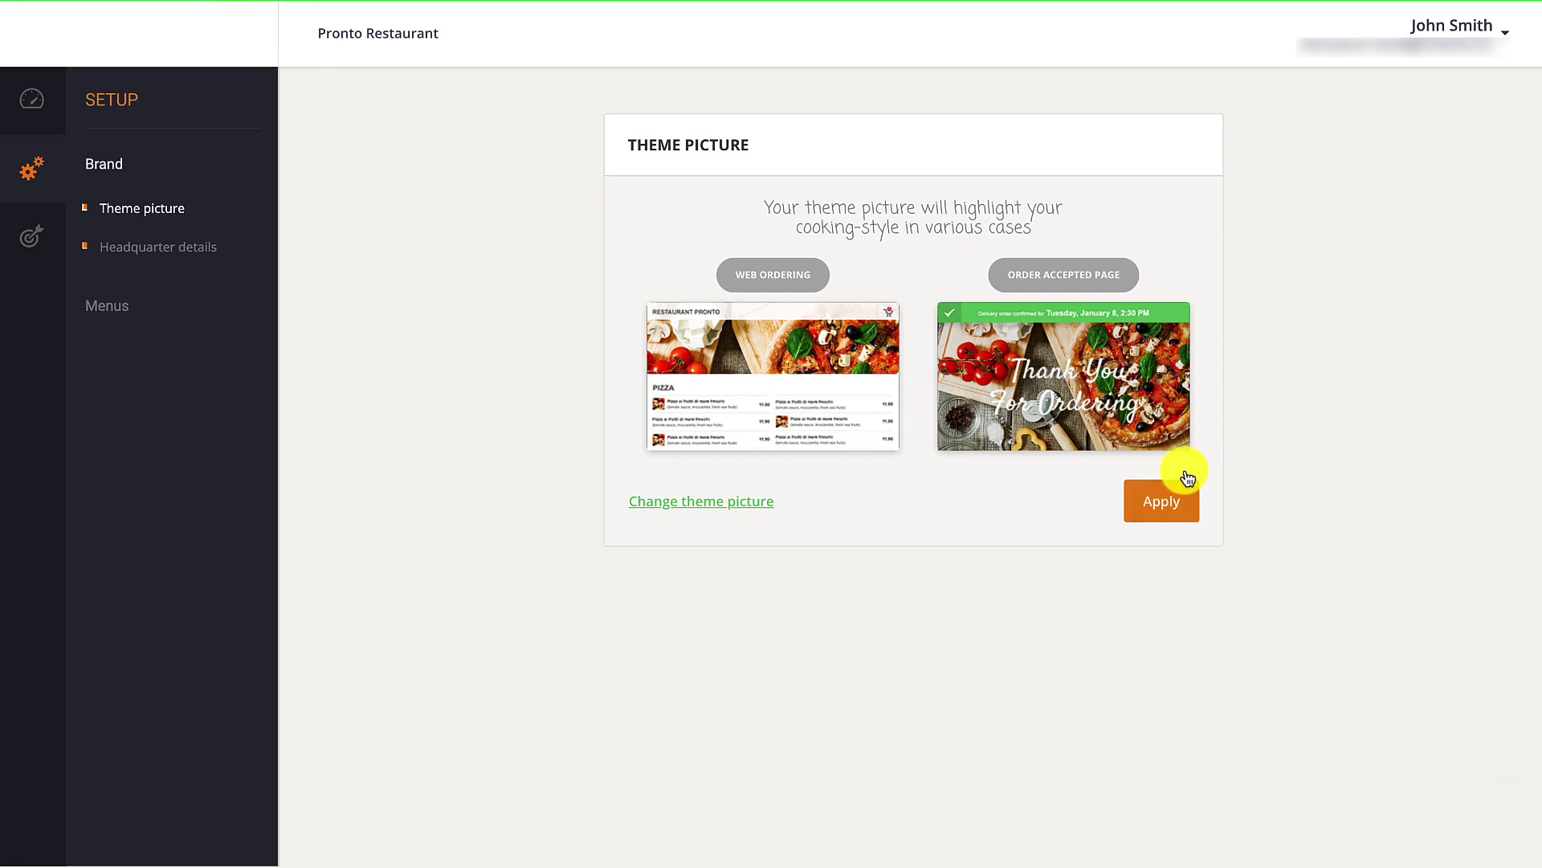
Apply the chosen theme picture and expand the Menus section in the Setup sidebar.
left_click(1186, 492)
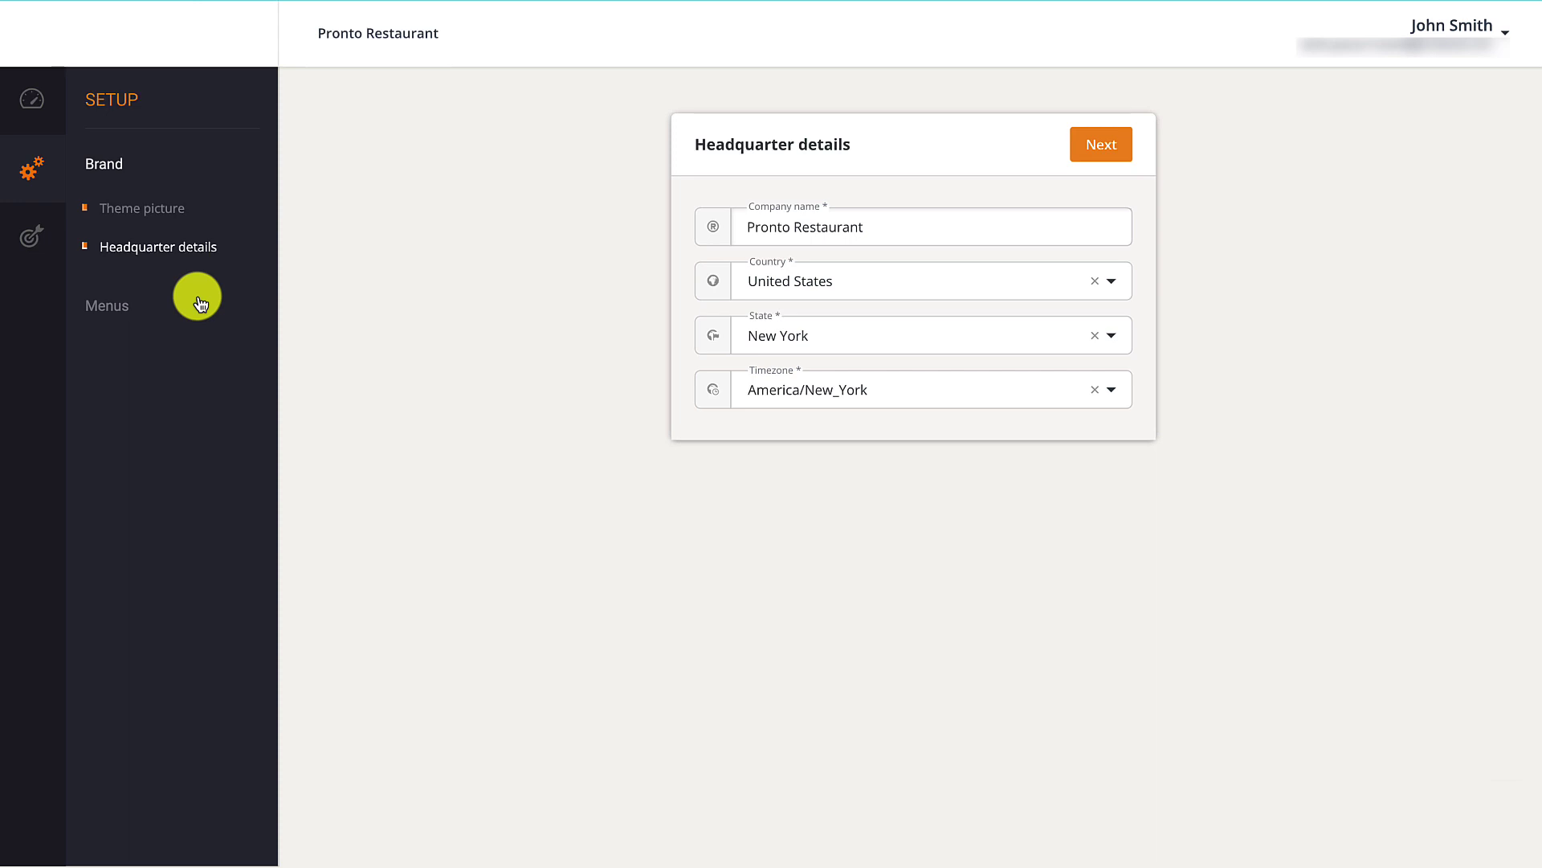
left_click(118, 303)
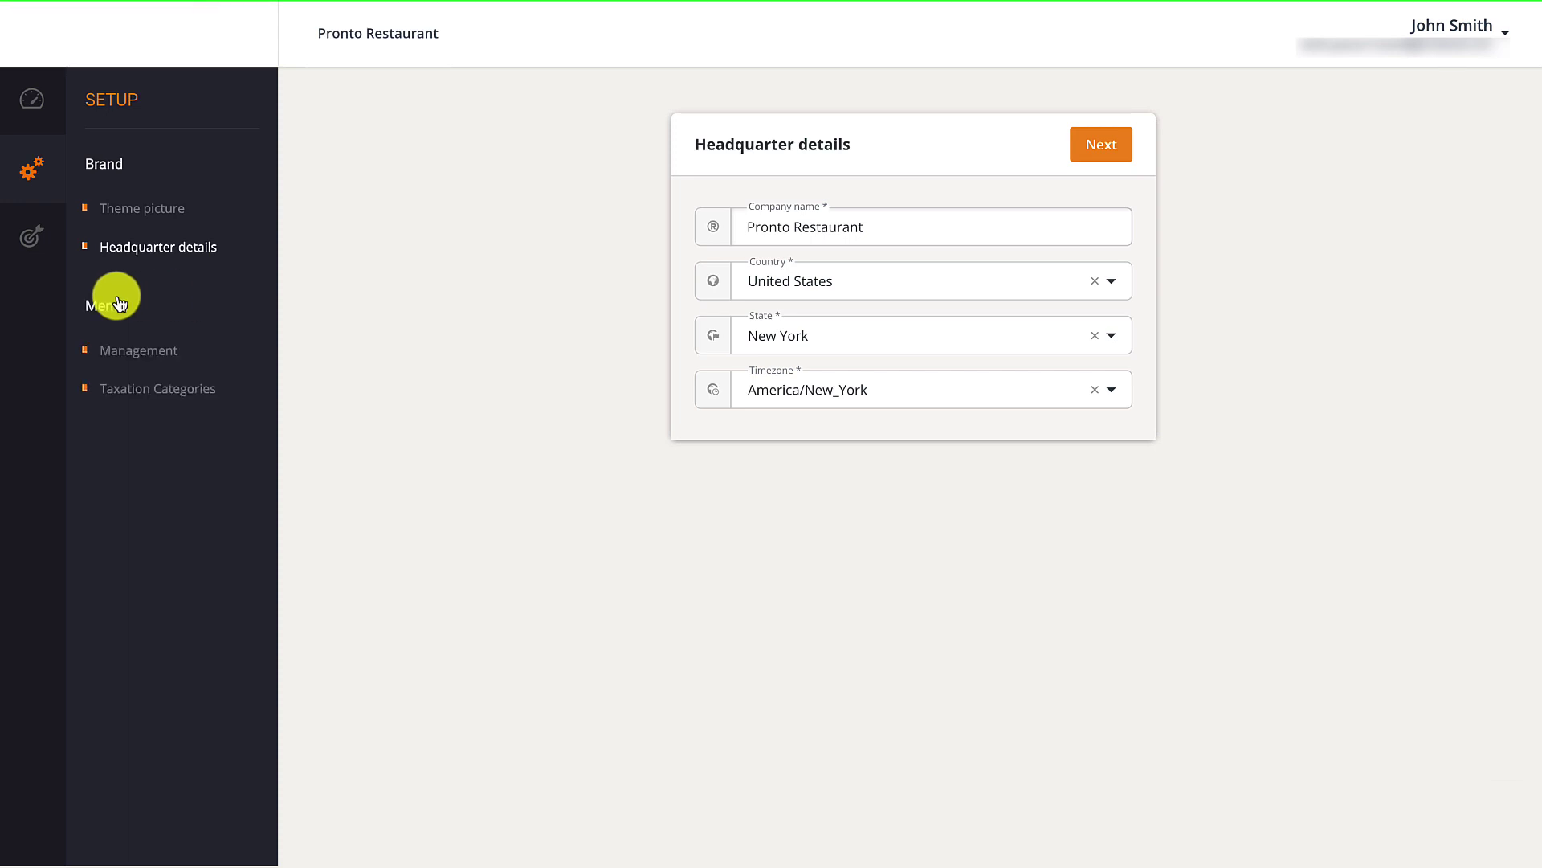
Open First menu in the menu editor, preview its ordering page, then return to Menus Management.
left_click(144, 347)
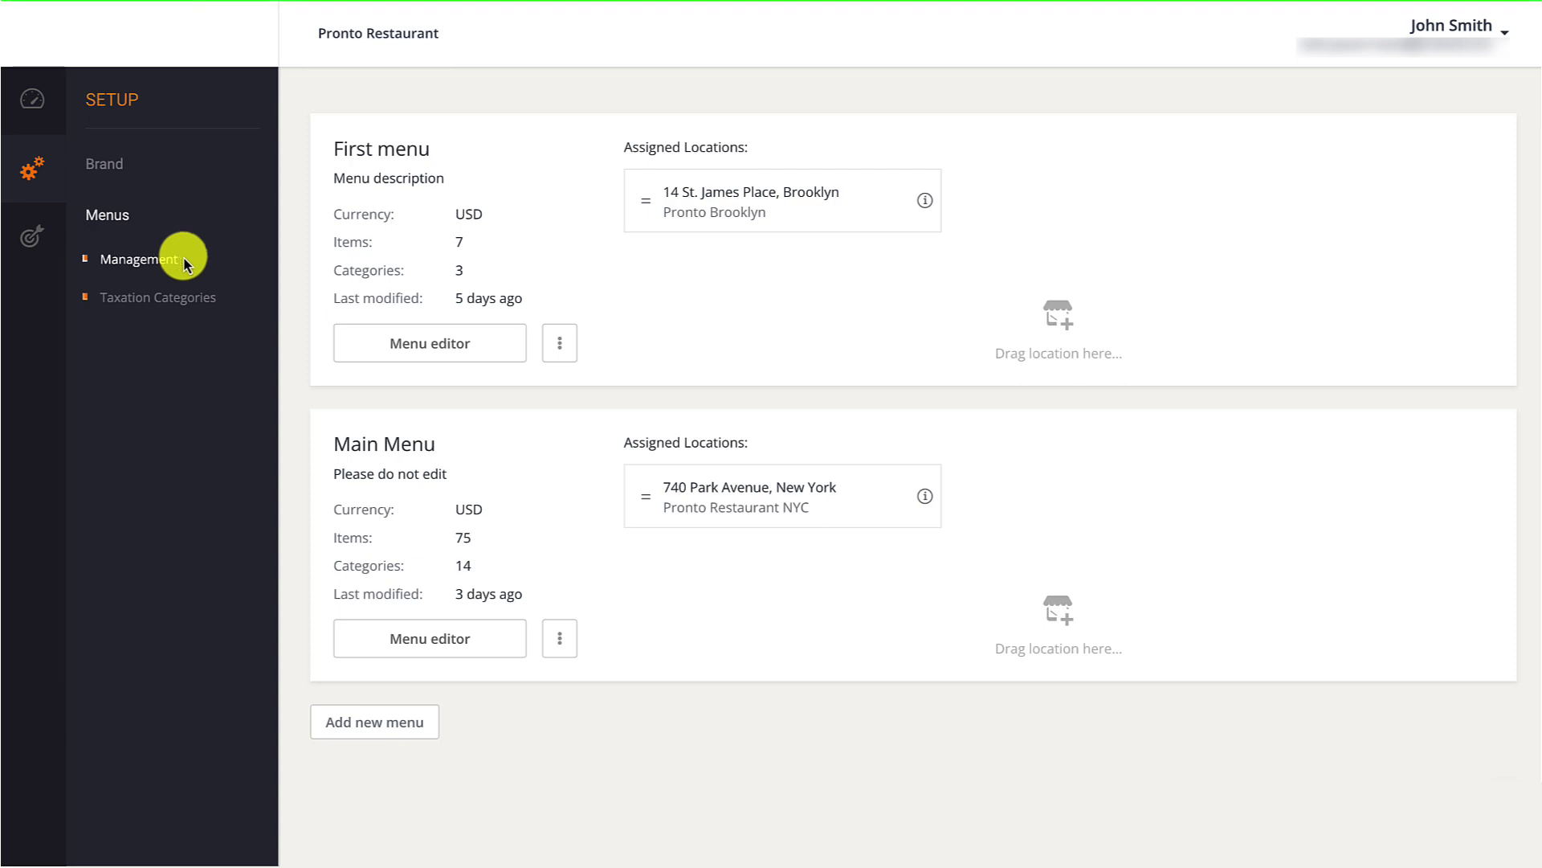
left_click(460, 345)
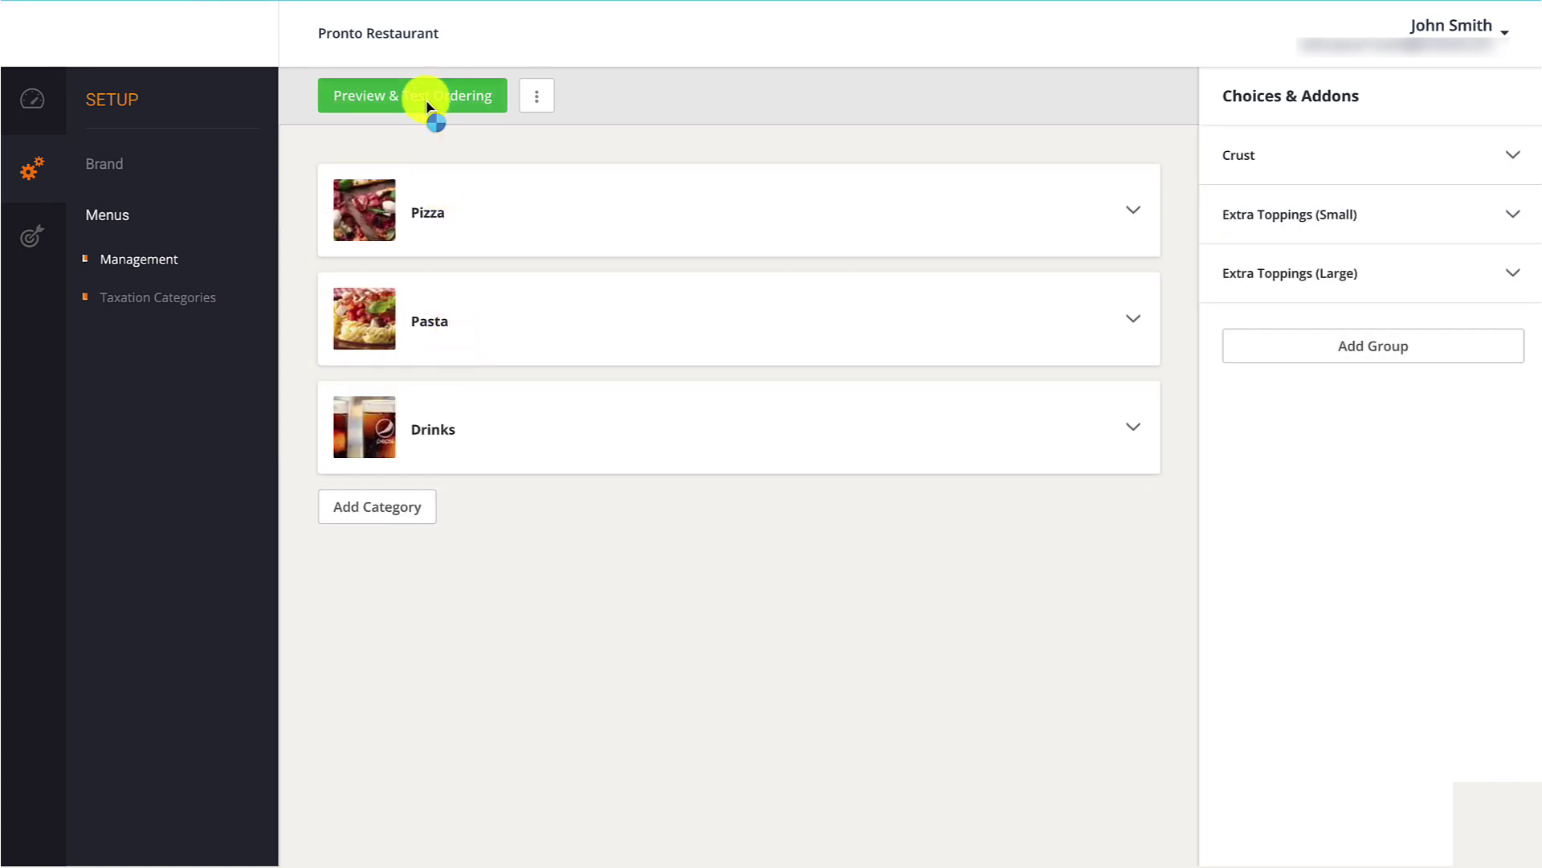
left_click(428, 105)
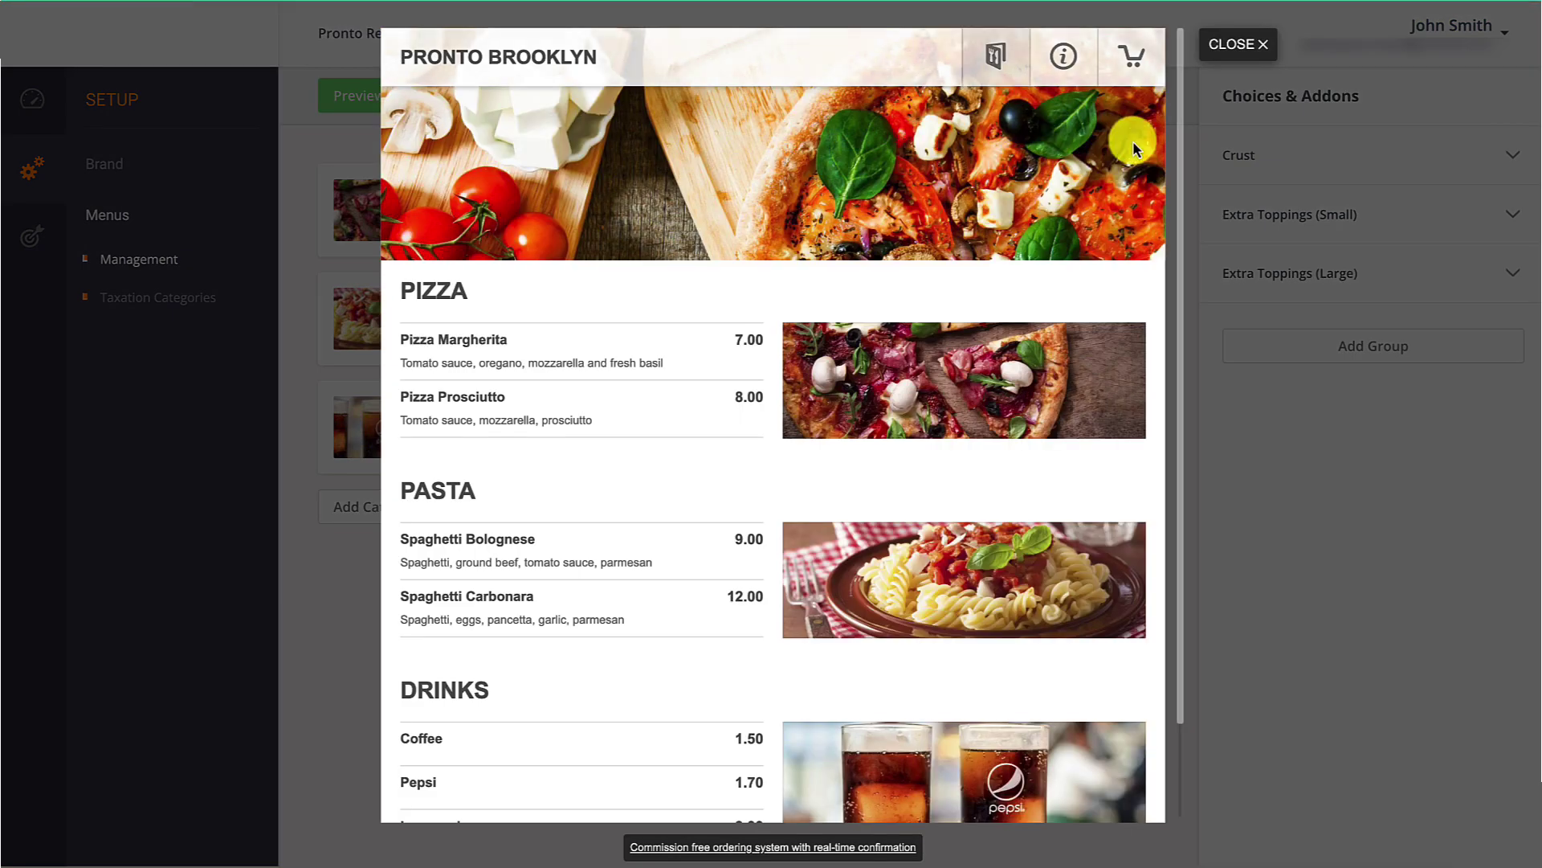
left_click(1253, 50)
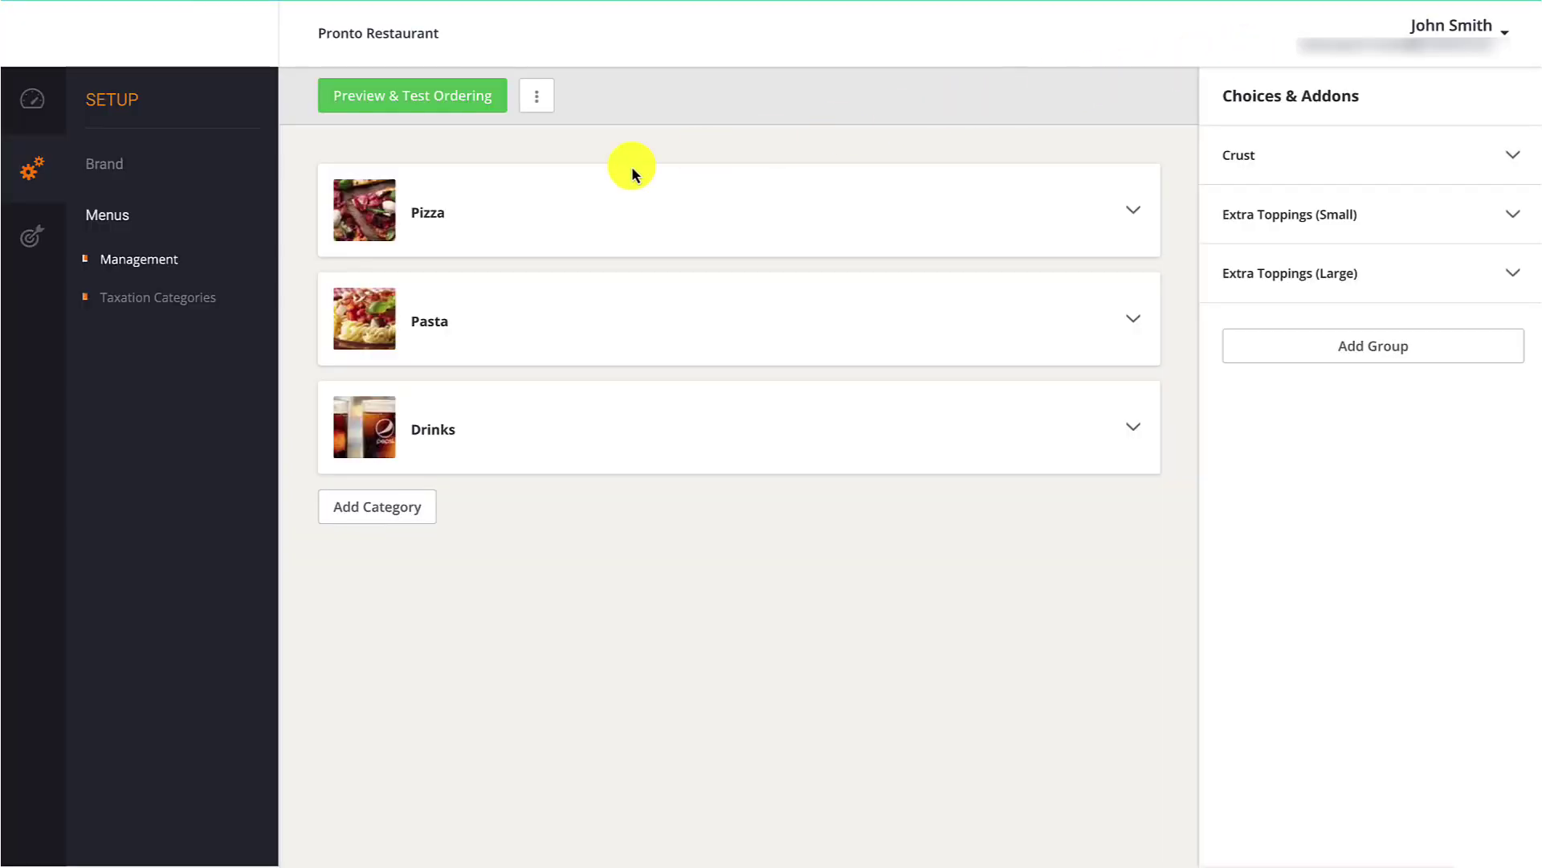
left_click(168, 261)
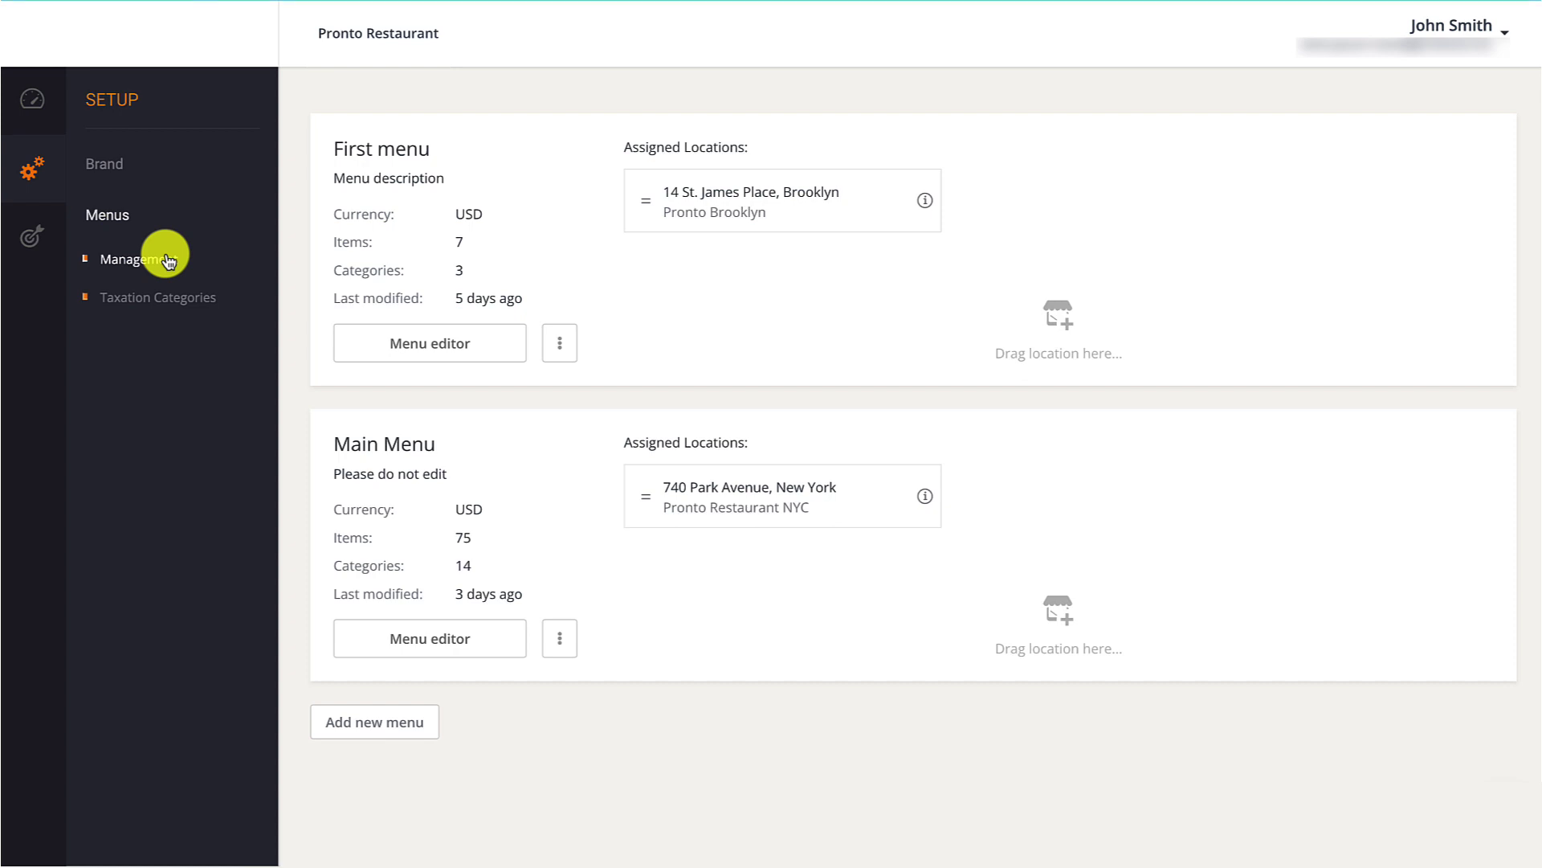
Rename First menu to 'Brooklyn menu' with description 'Menu for Brooklyn location', keeping USD currency.
left_click(554, 341)
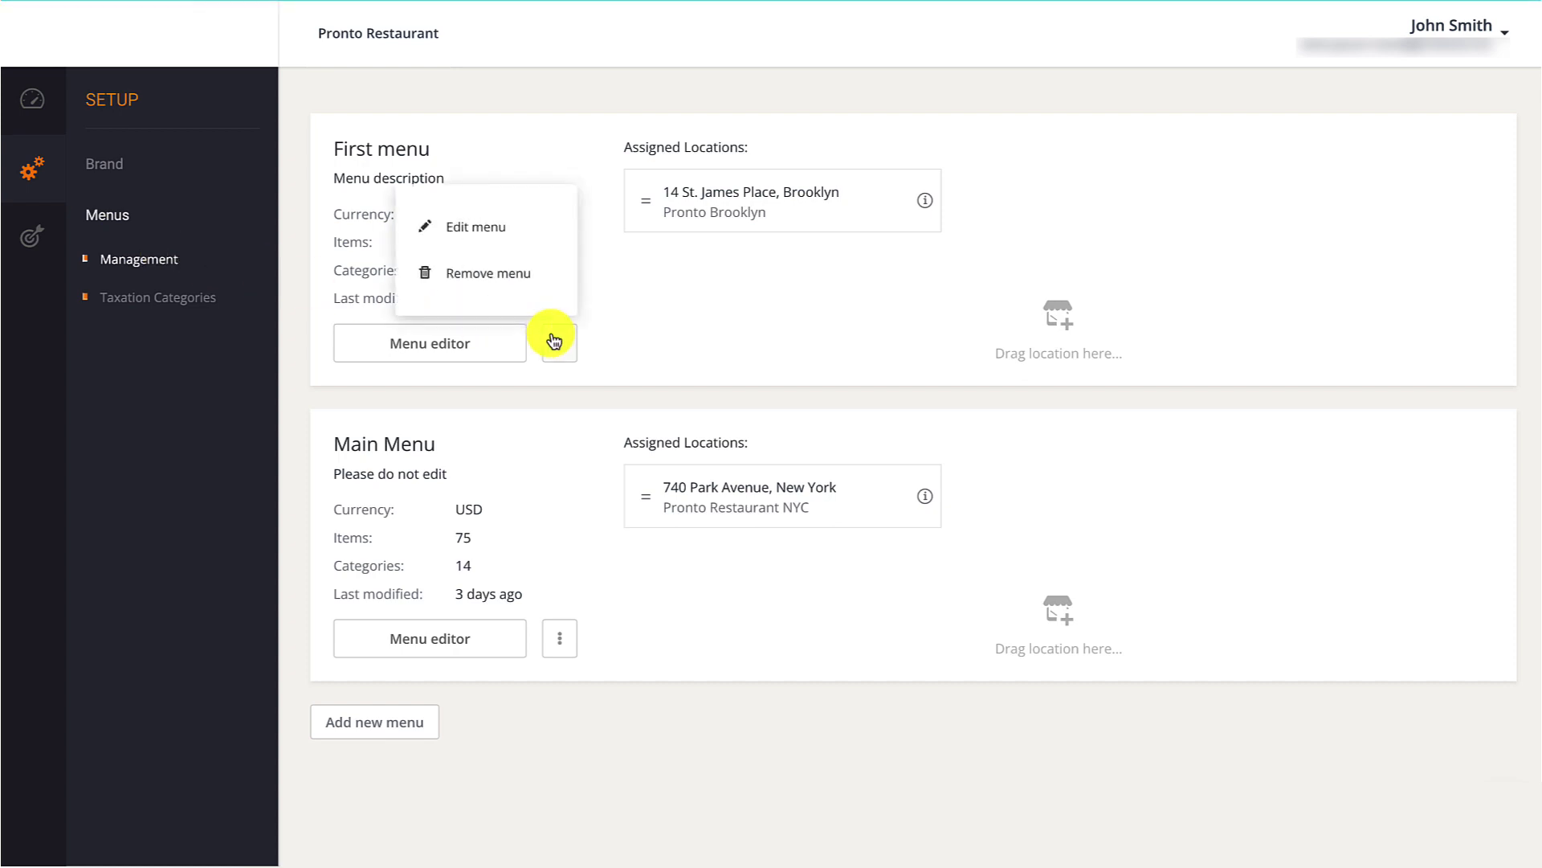
left_click(494, 228)
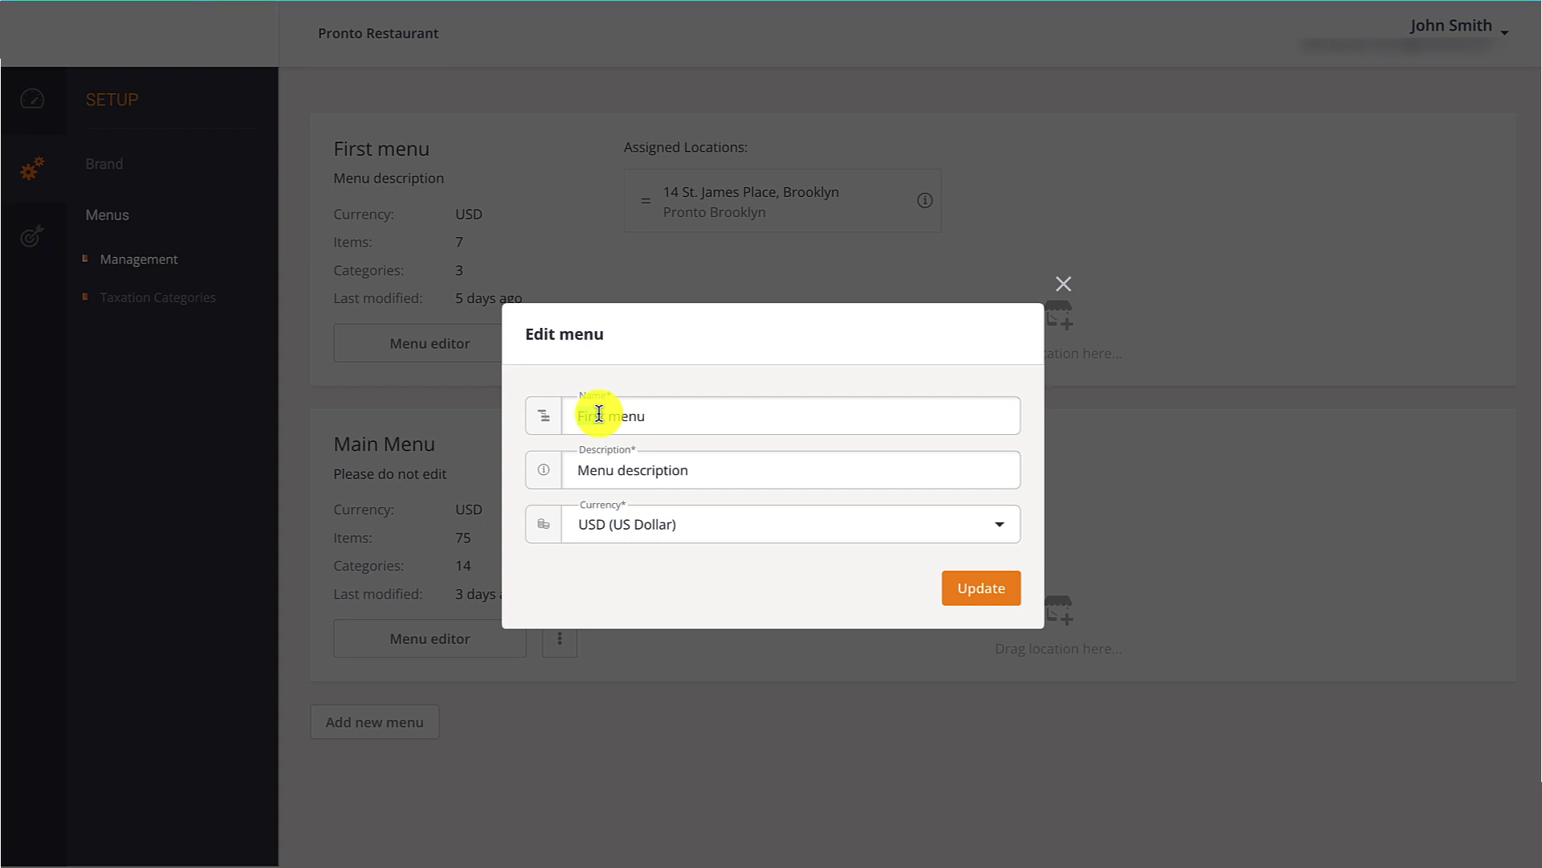
double_click(599, 414)
type("Brooklyn")
double_click(623, 471)
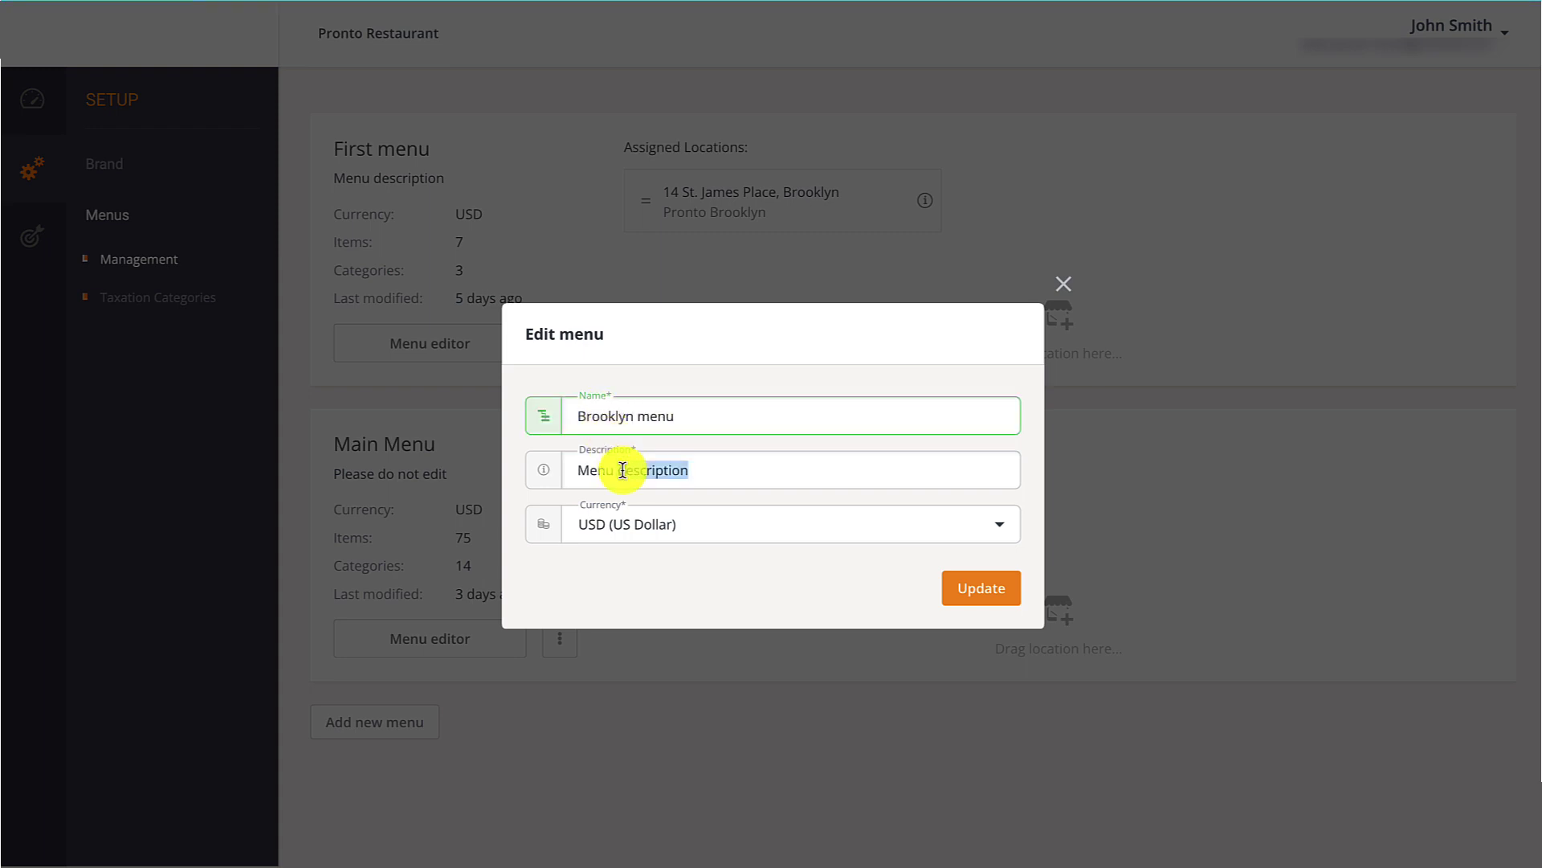
type("for Brooklyn location")
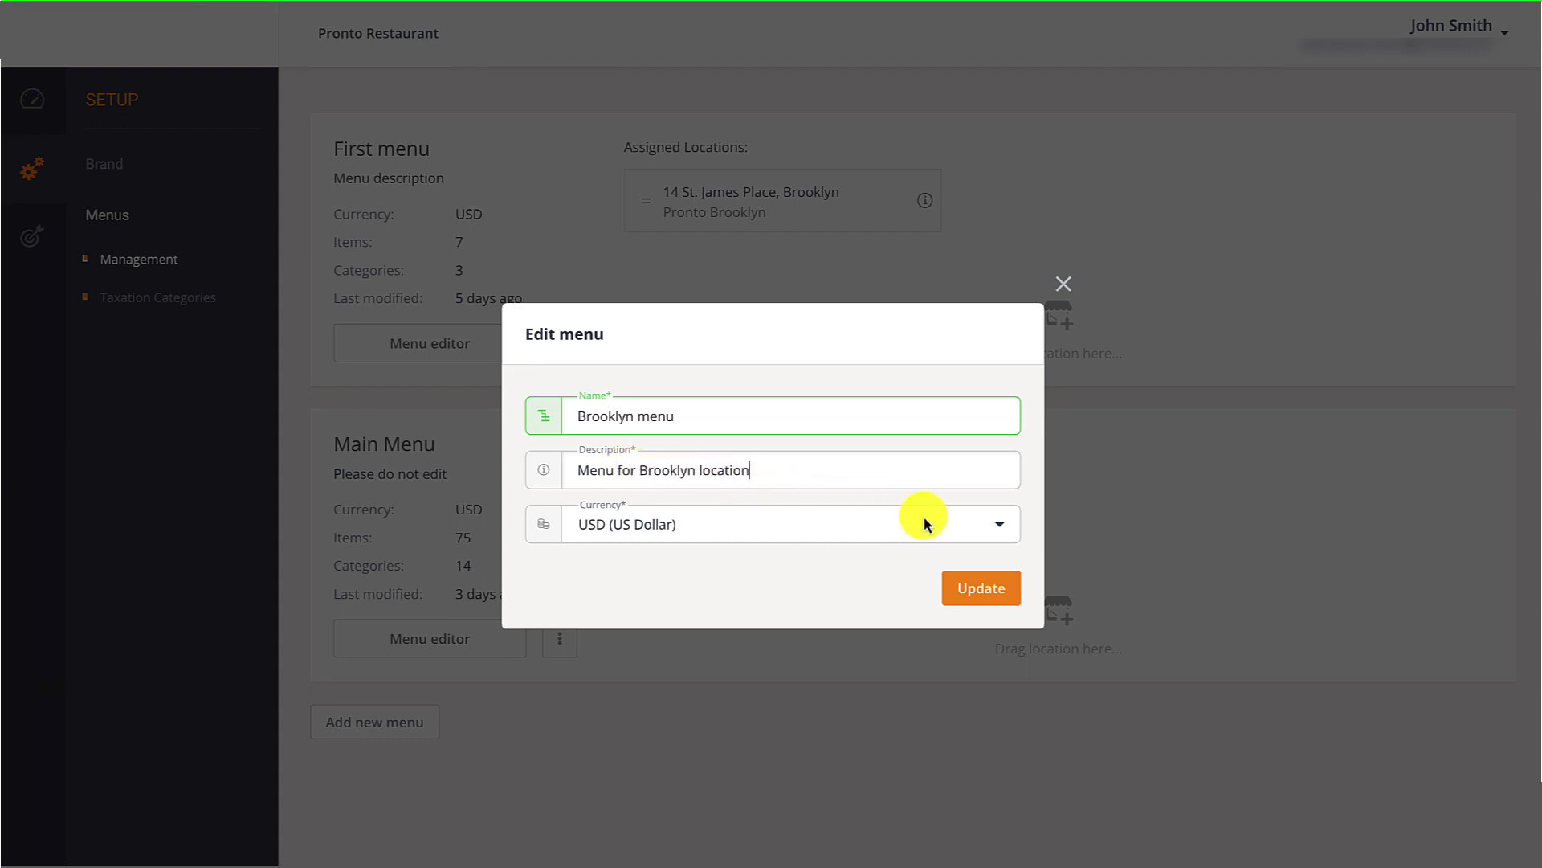
left_click(1004, 532)
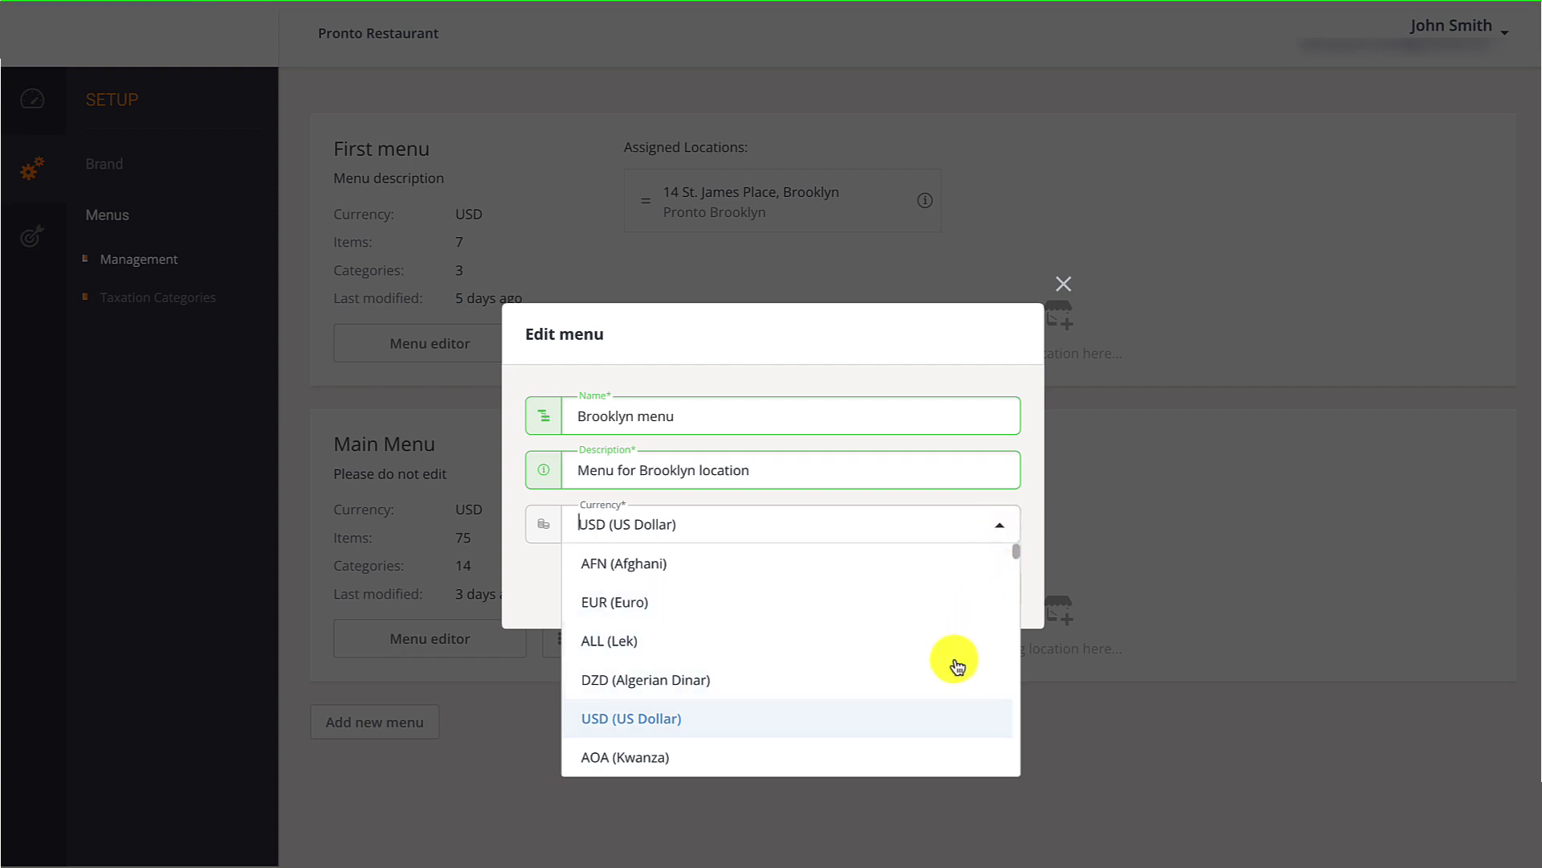
left_click(930, 721)
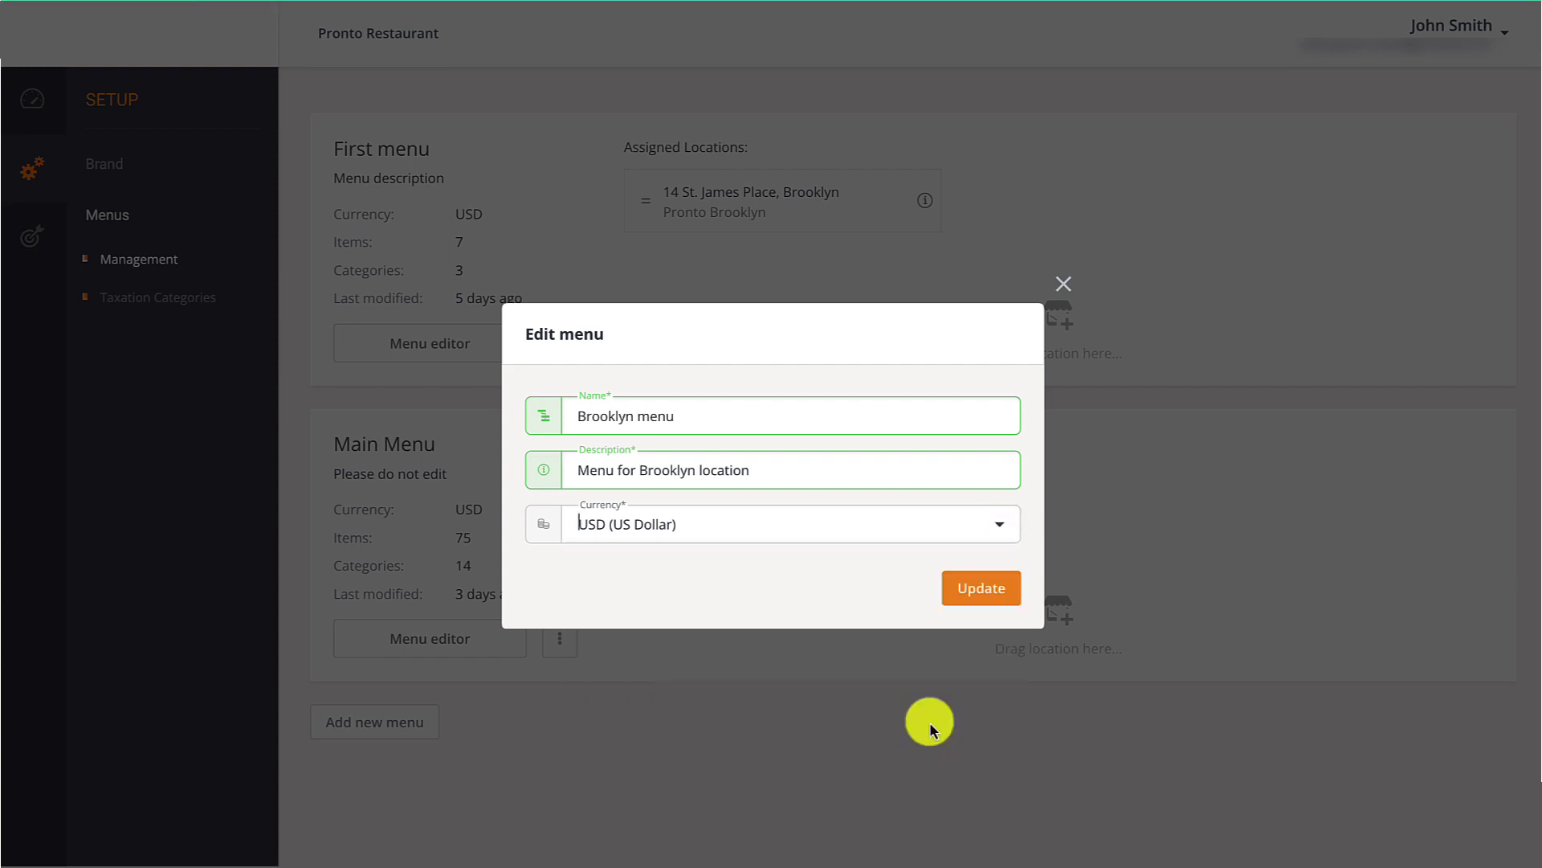
left_click(980, 582)
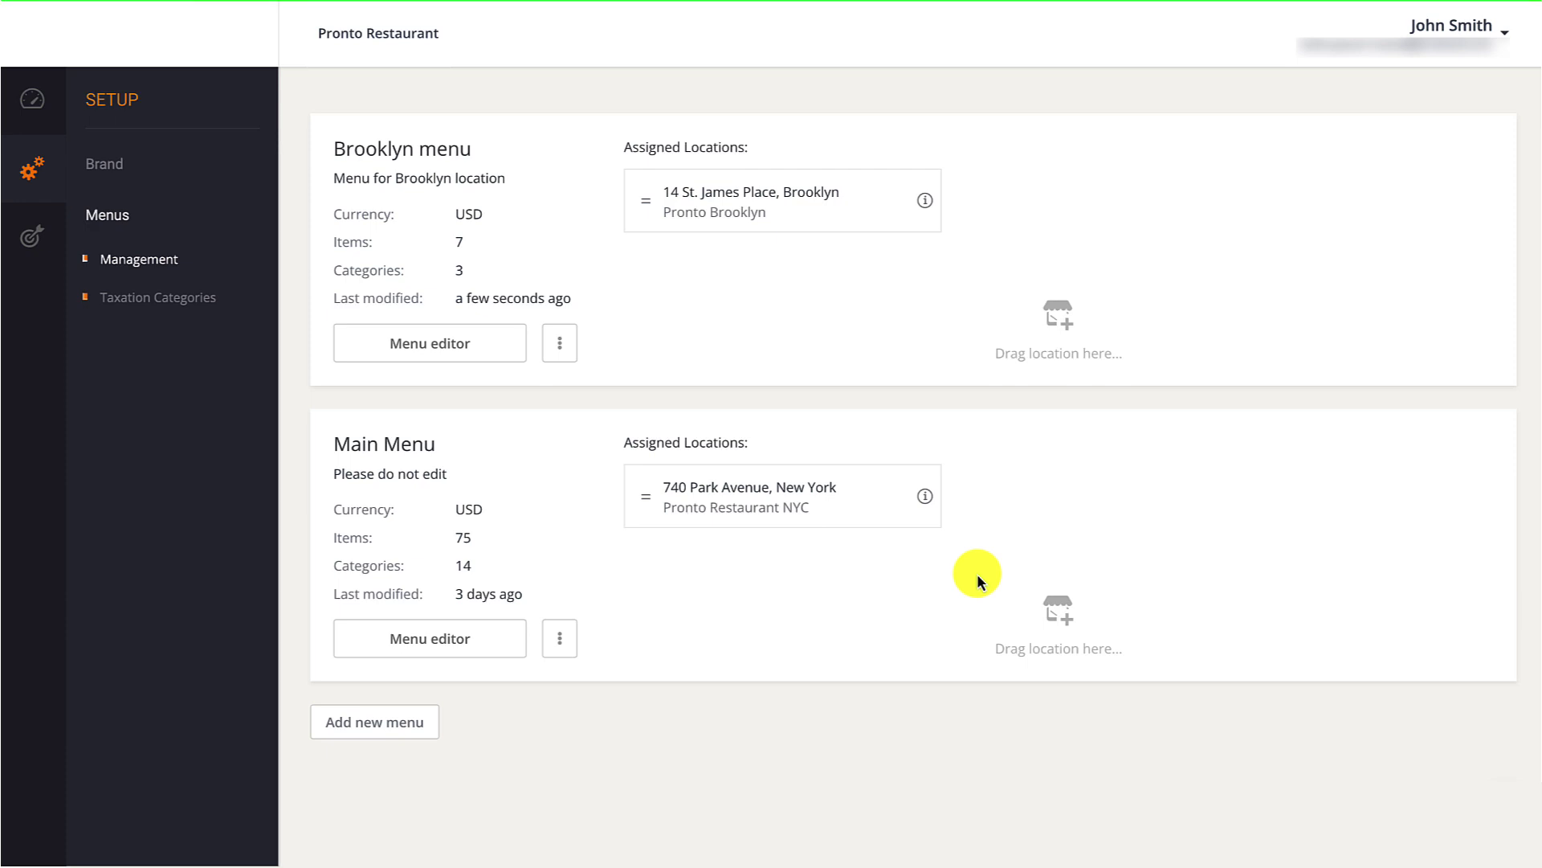
left_click(503, 638)
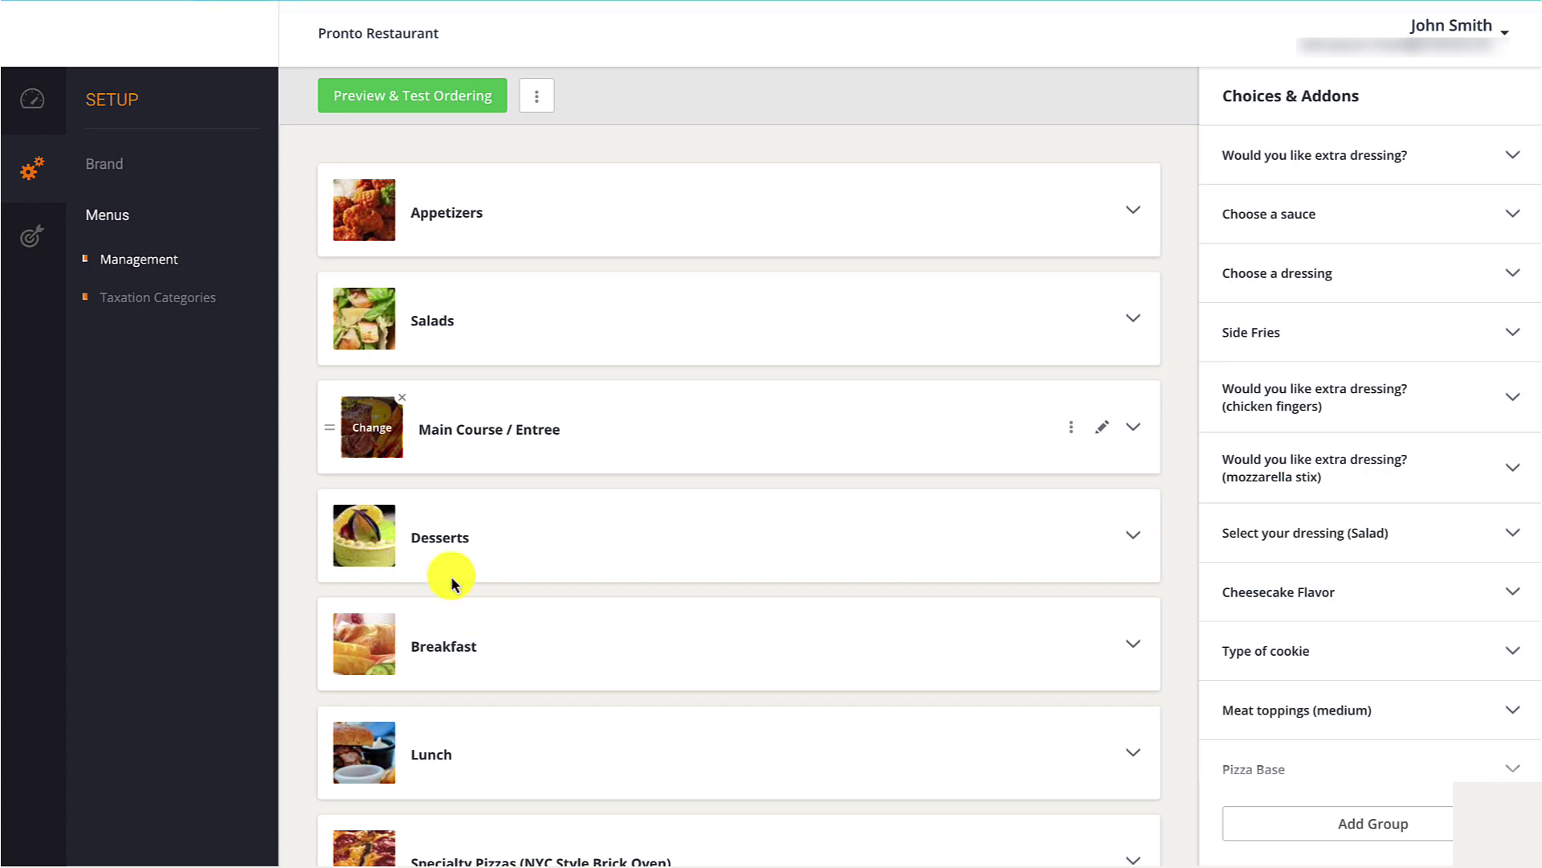
left_click(168, 259)
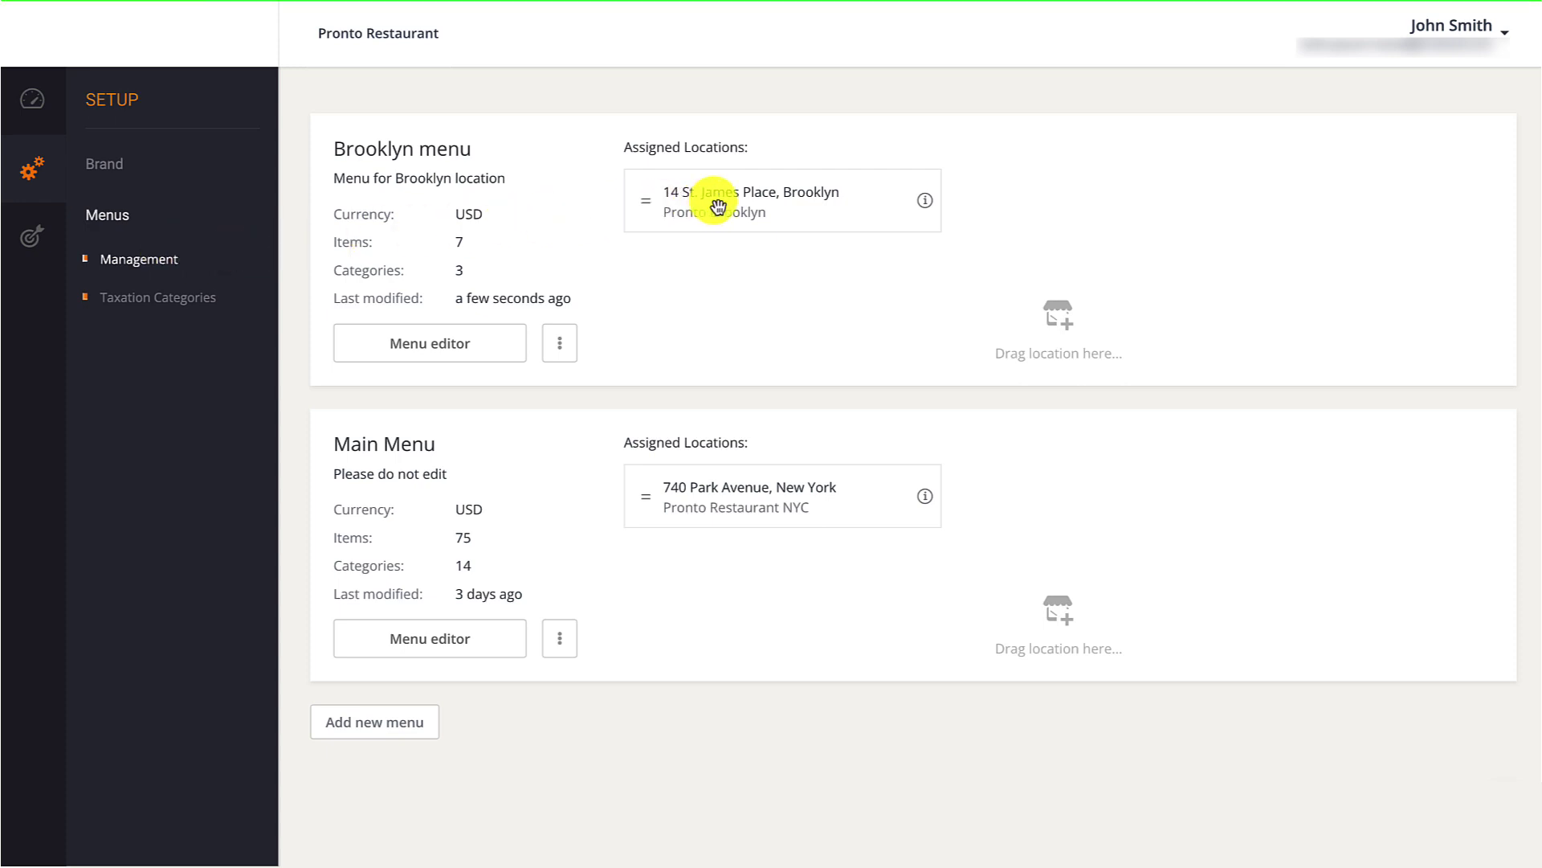
Drag the Pronto Brooklyn location card from Brooklyn menu onto Main Menu's assigned locations.
left_click_drag(716, 200, 1020, 500)
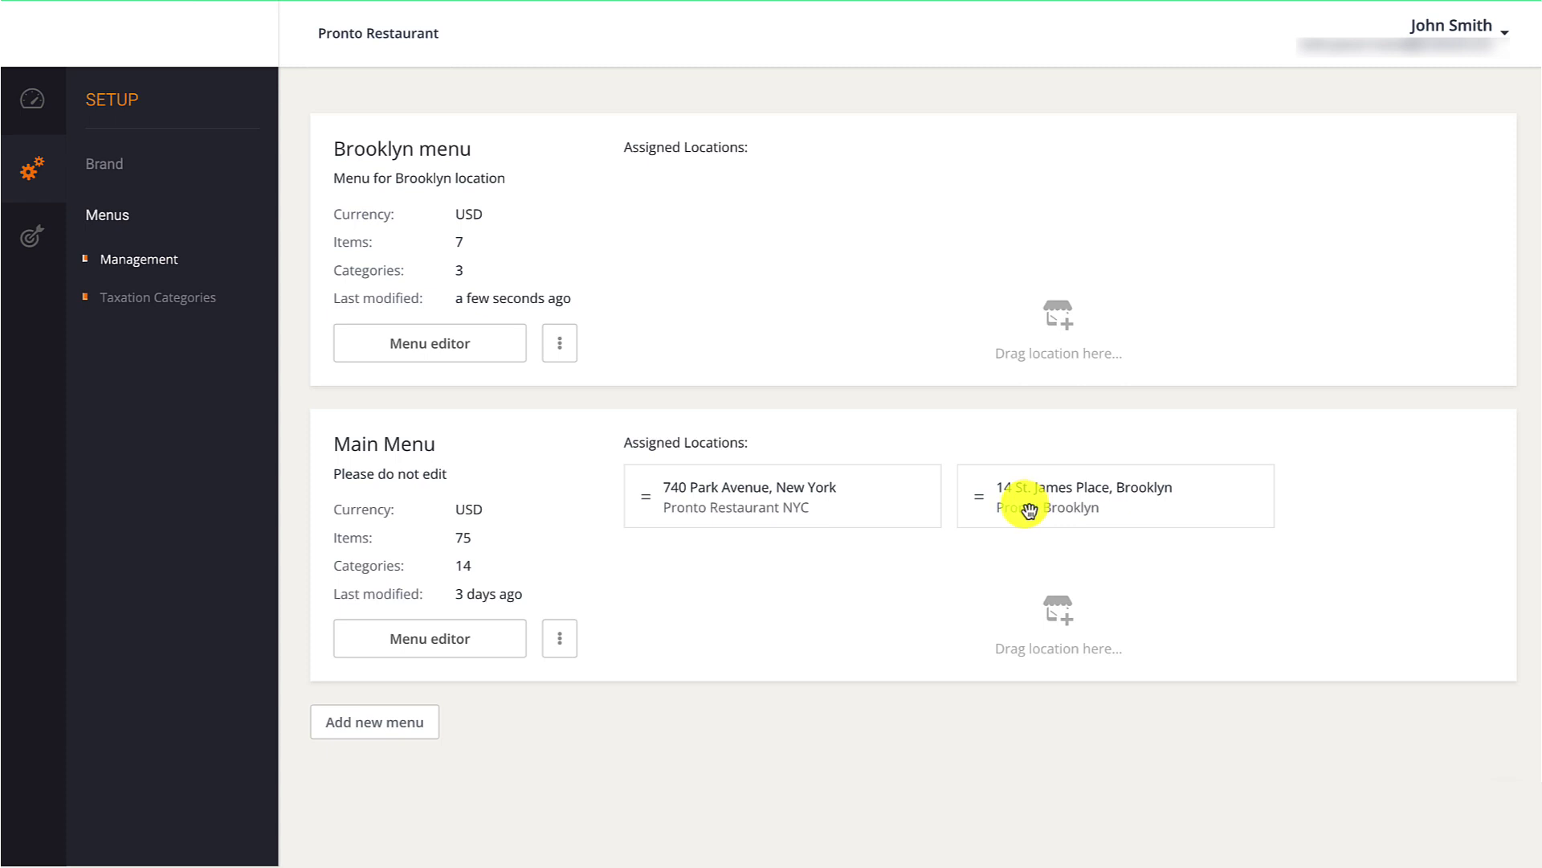
Duplicate Main Menu to create Copy of Main Menu with 75 items in 14 categories.
left_click(421, 722)
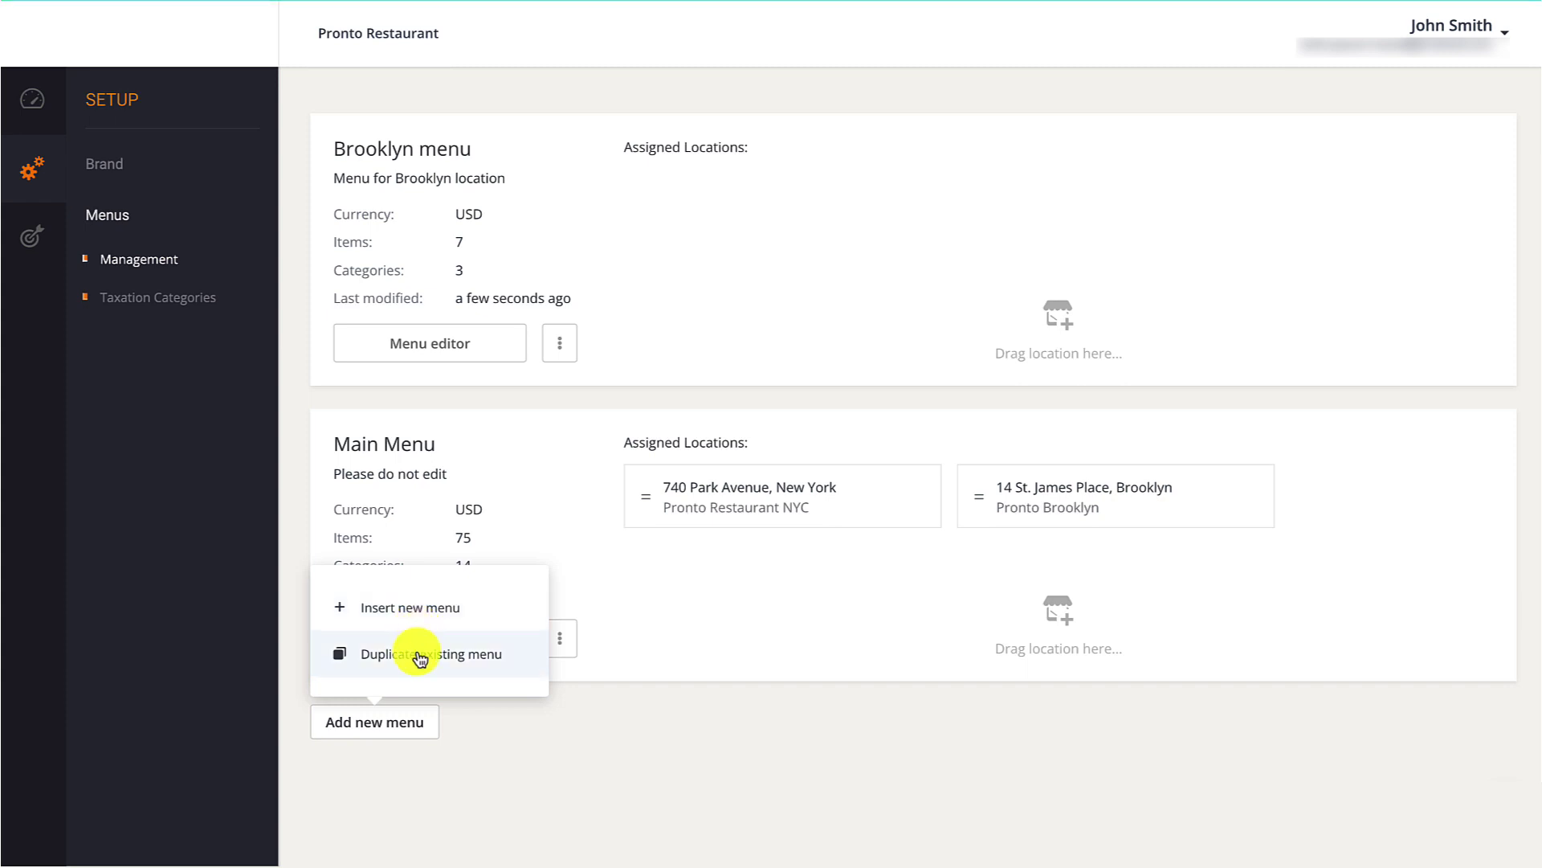
left_click(418, 656)
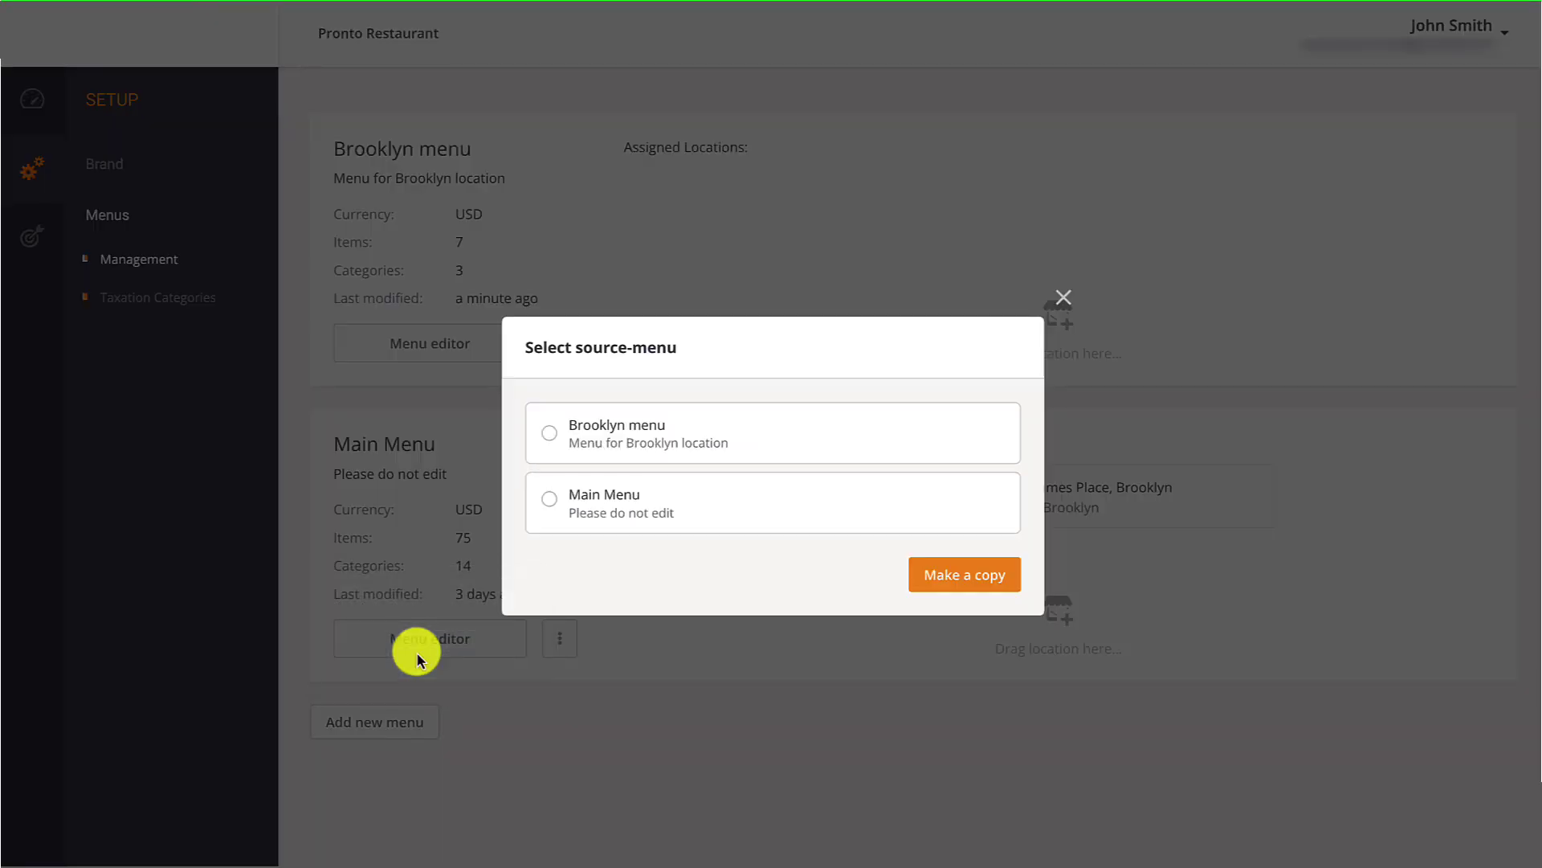
left_click(553, 506)
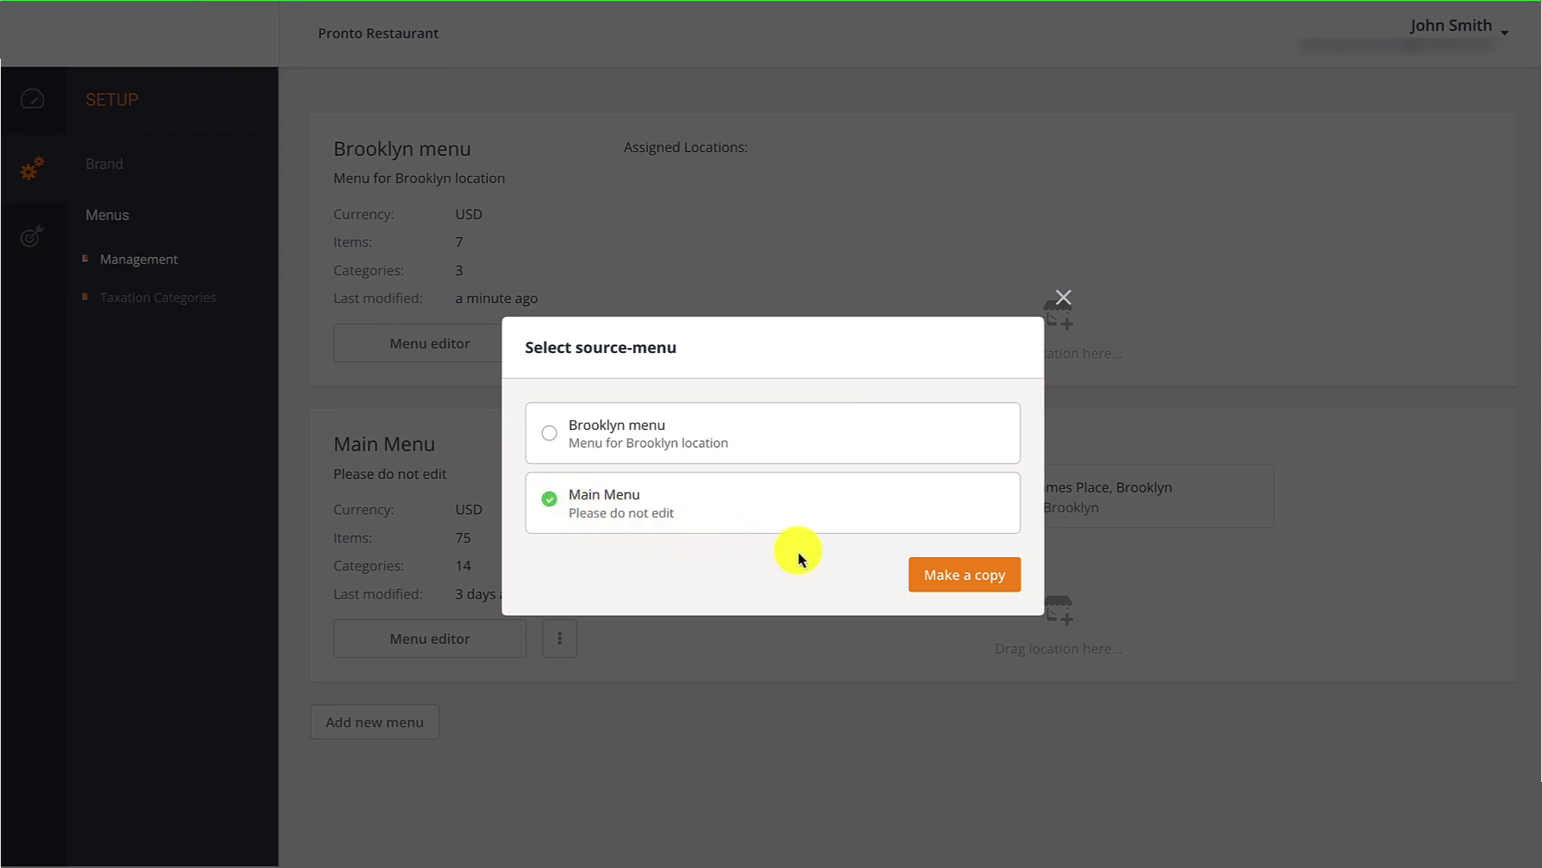
left_click(938, 574)
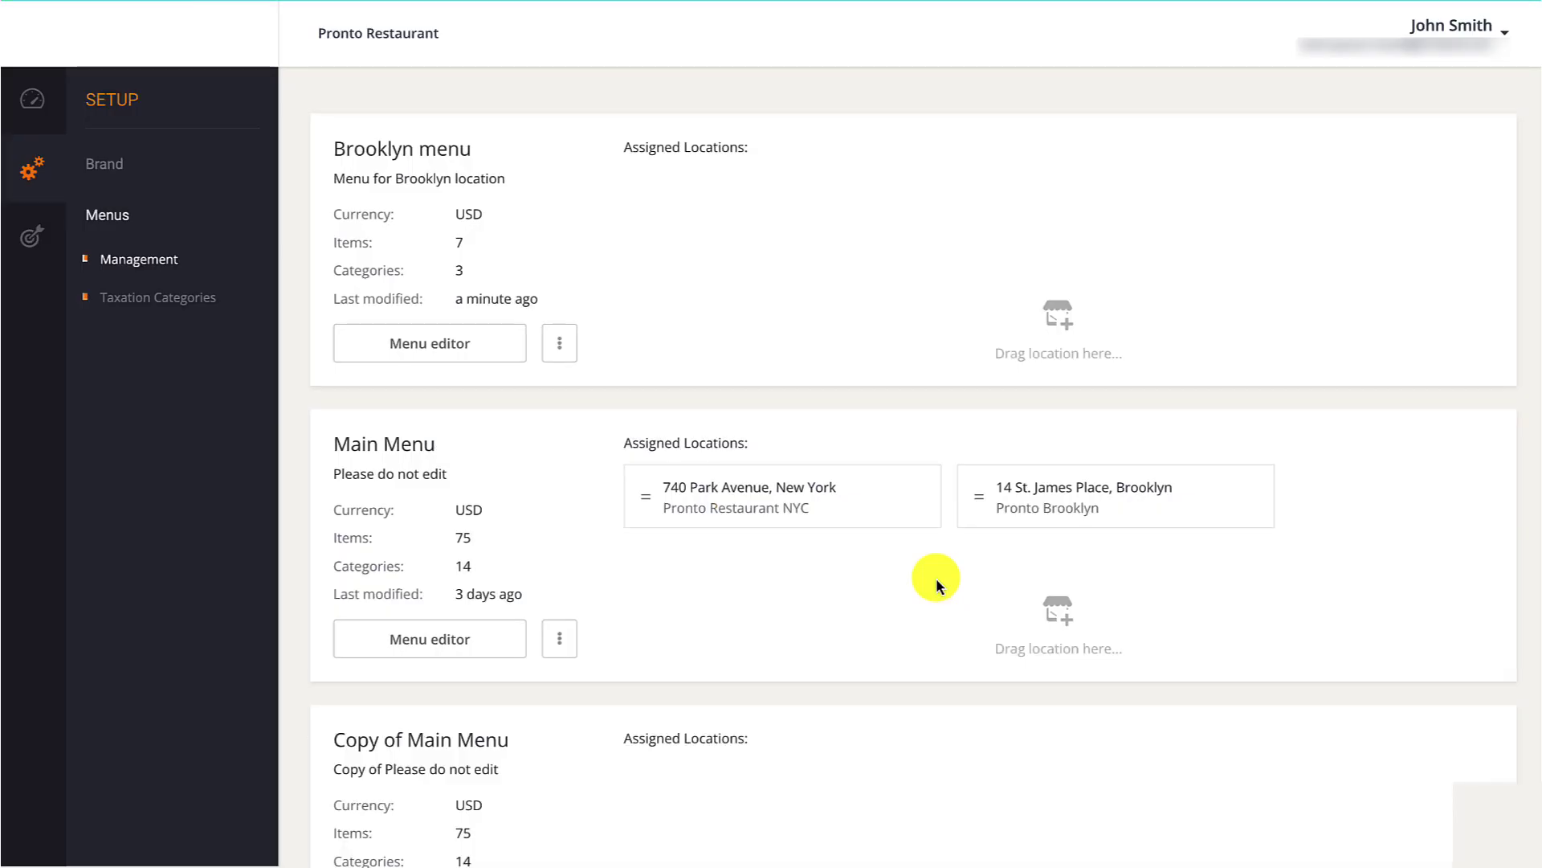
scroll(936, 584, "down", 3)
scroll(937, 585, "down", 1)
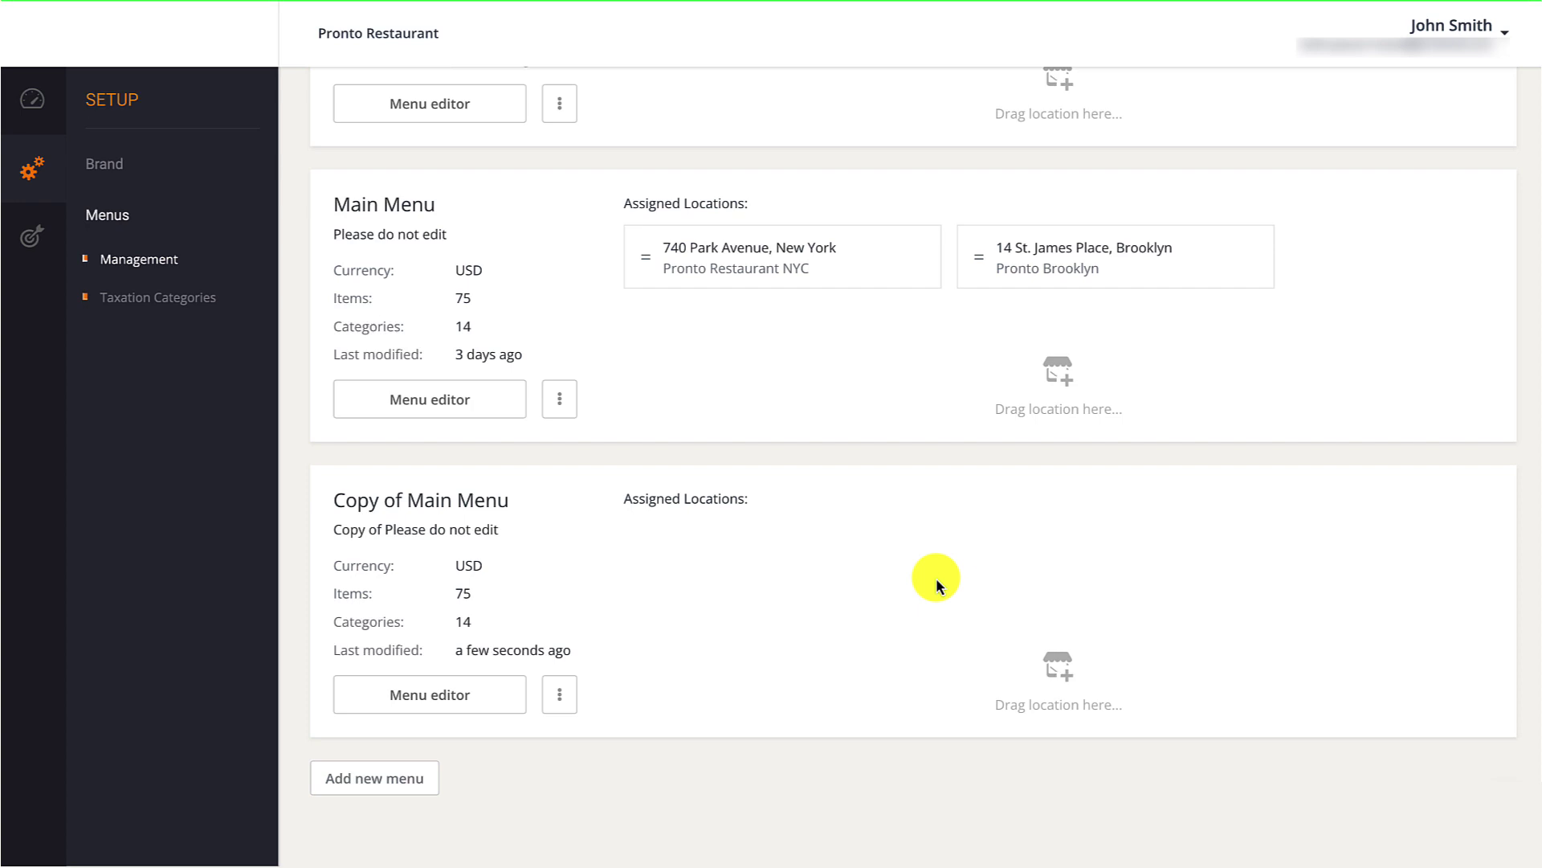
Rename the copied menu to 'Menu for Bronx location' and trim its description to 'Please do not edit'.
left_click(567, 692)
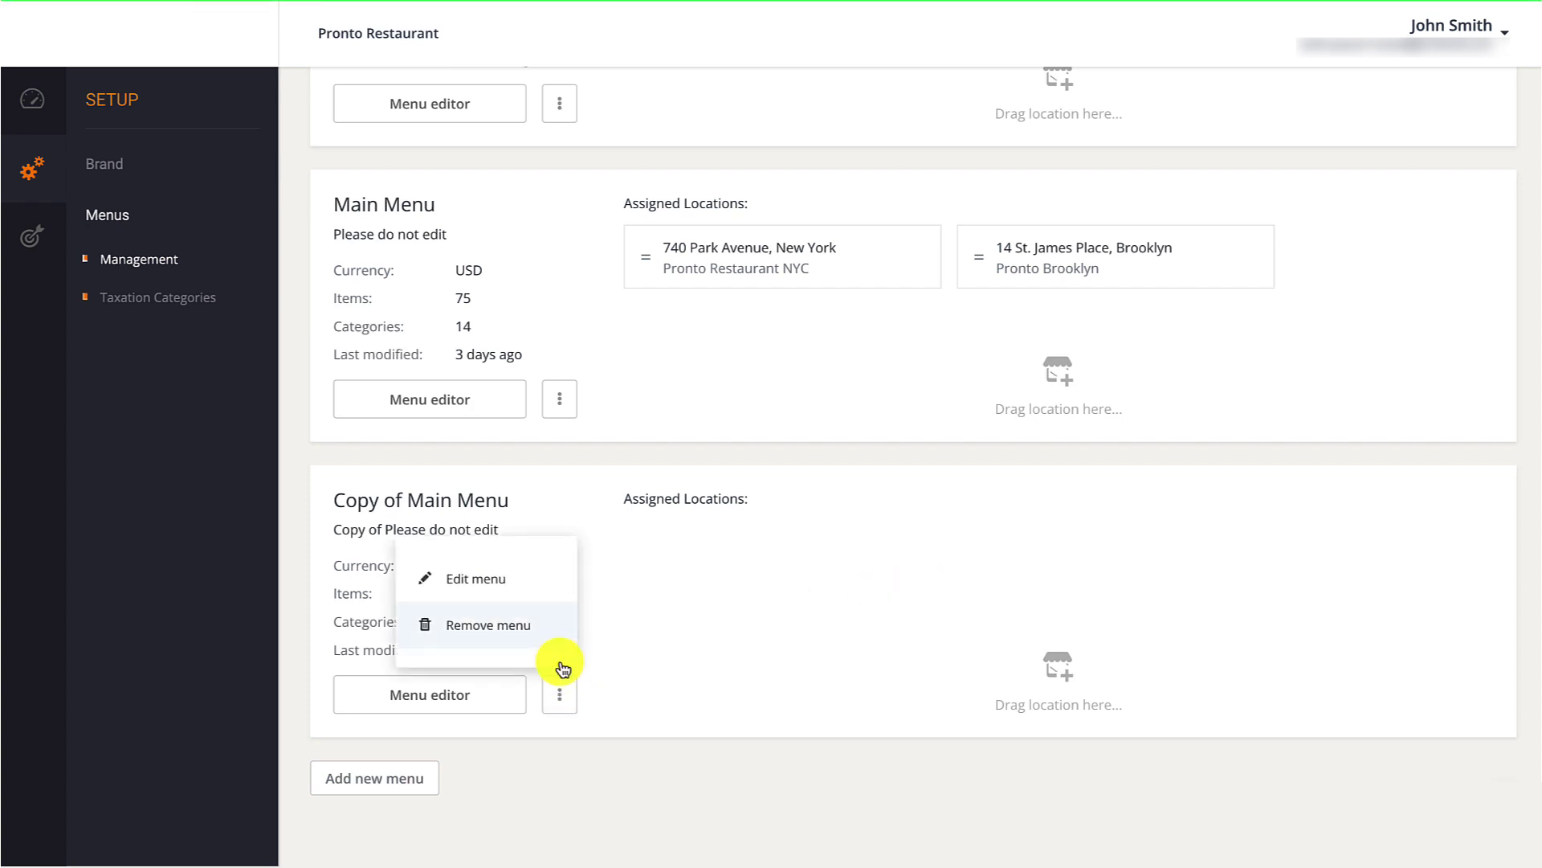
left_click(542, 593)
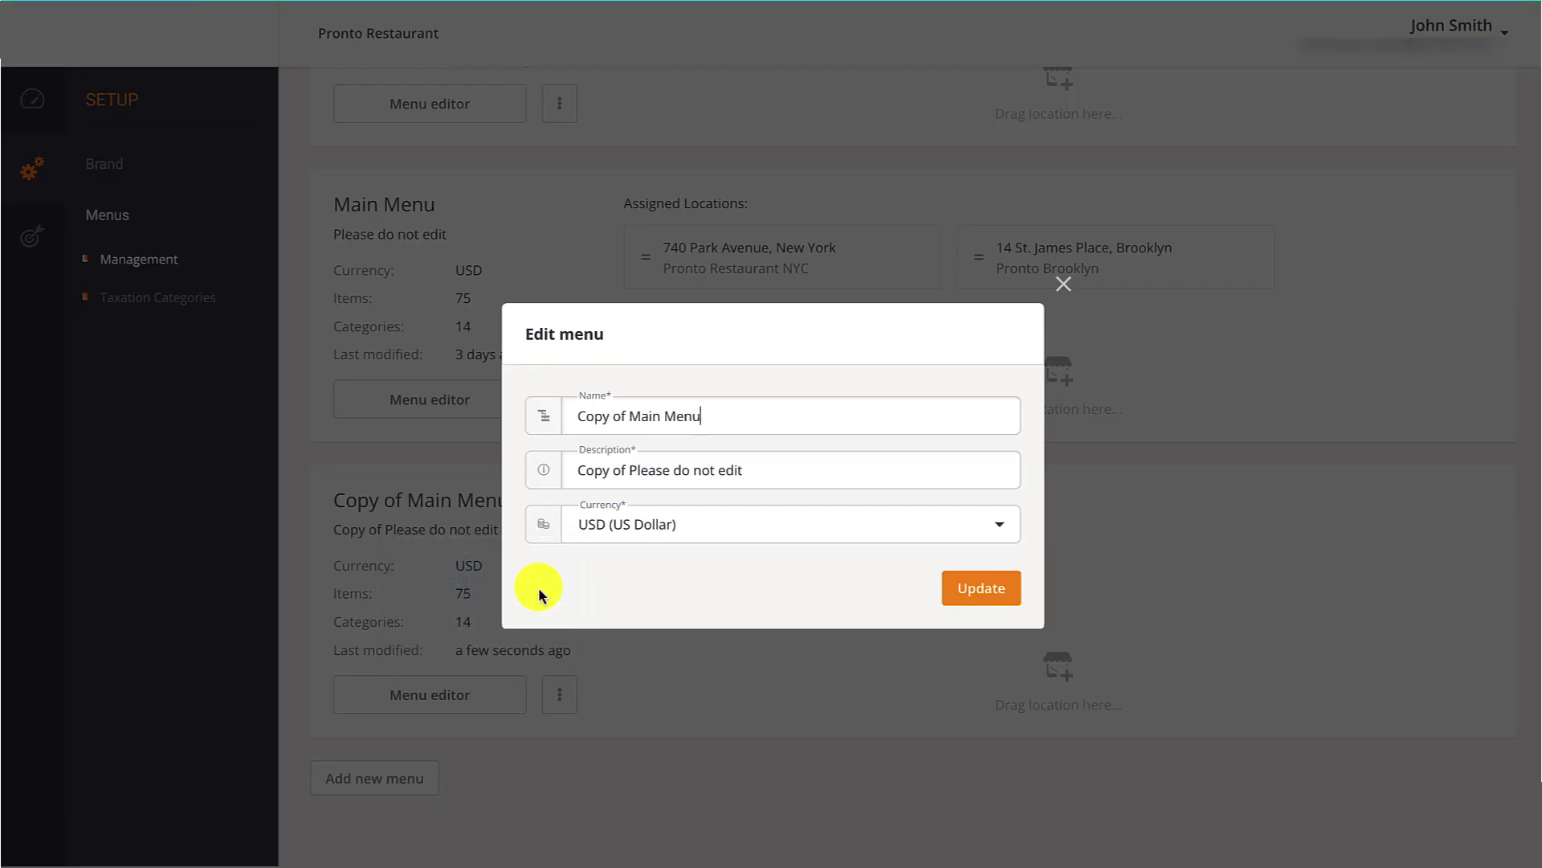
left_click(660, 415)
key("shift+Home")
key("BackSpace")
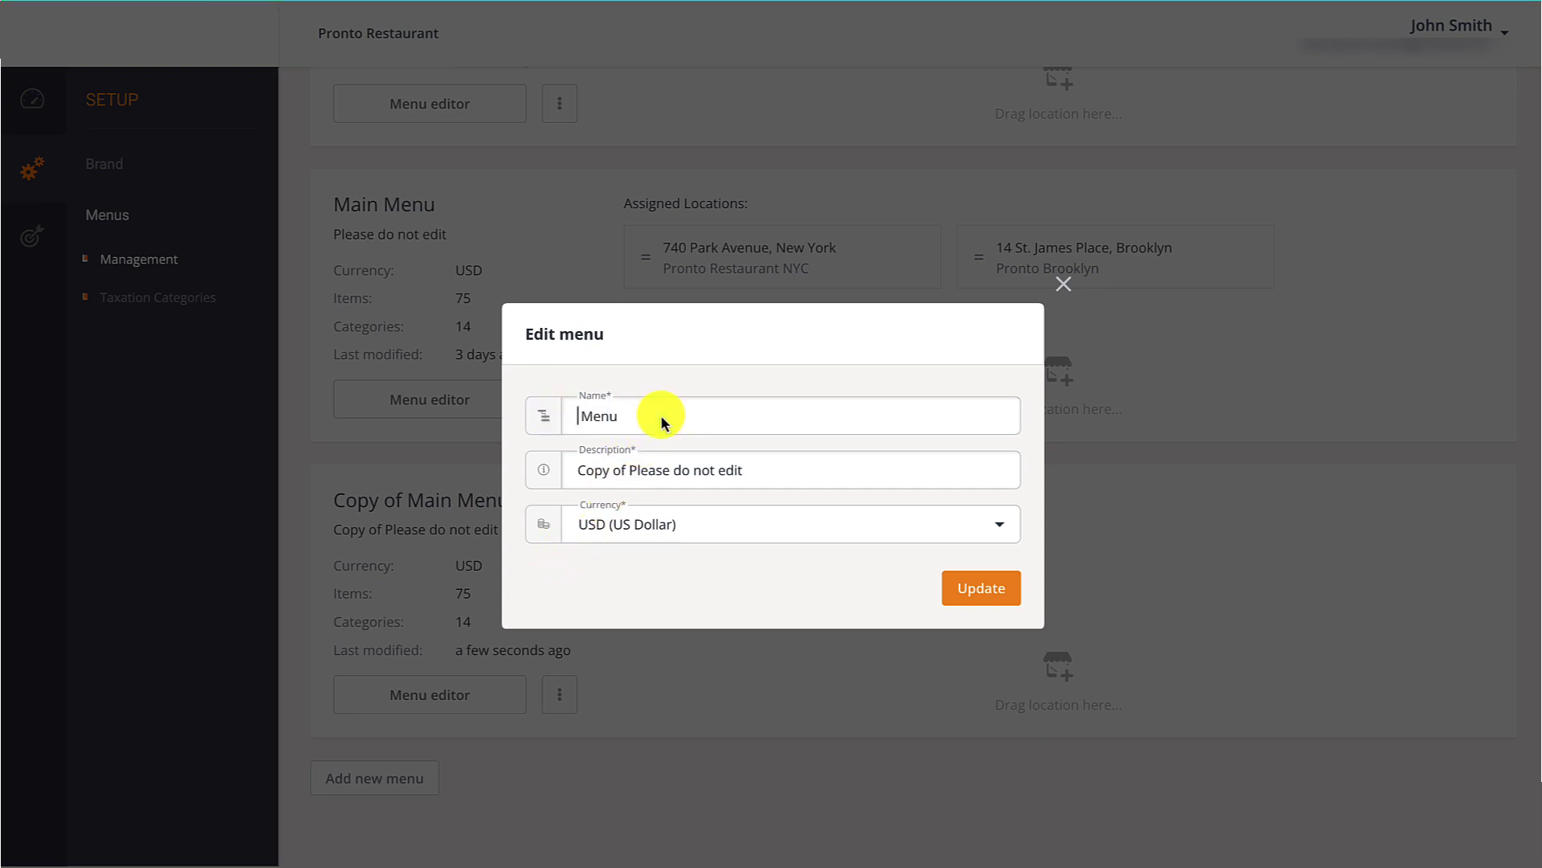
key("Delete")
left_click(631, 415)
type("for Bronx location")
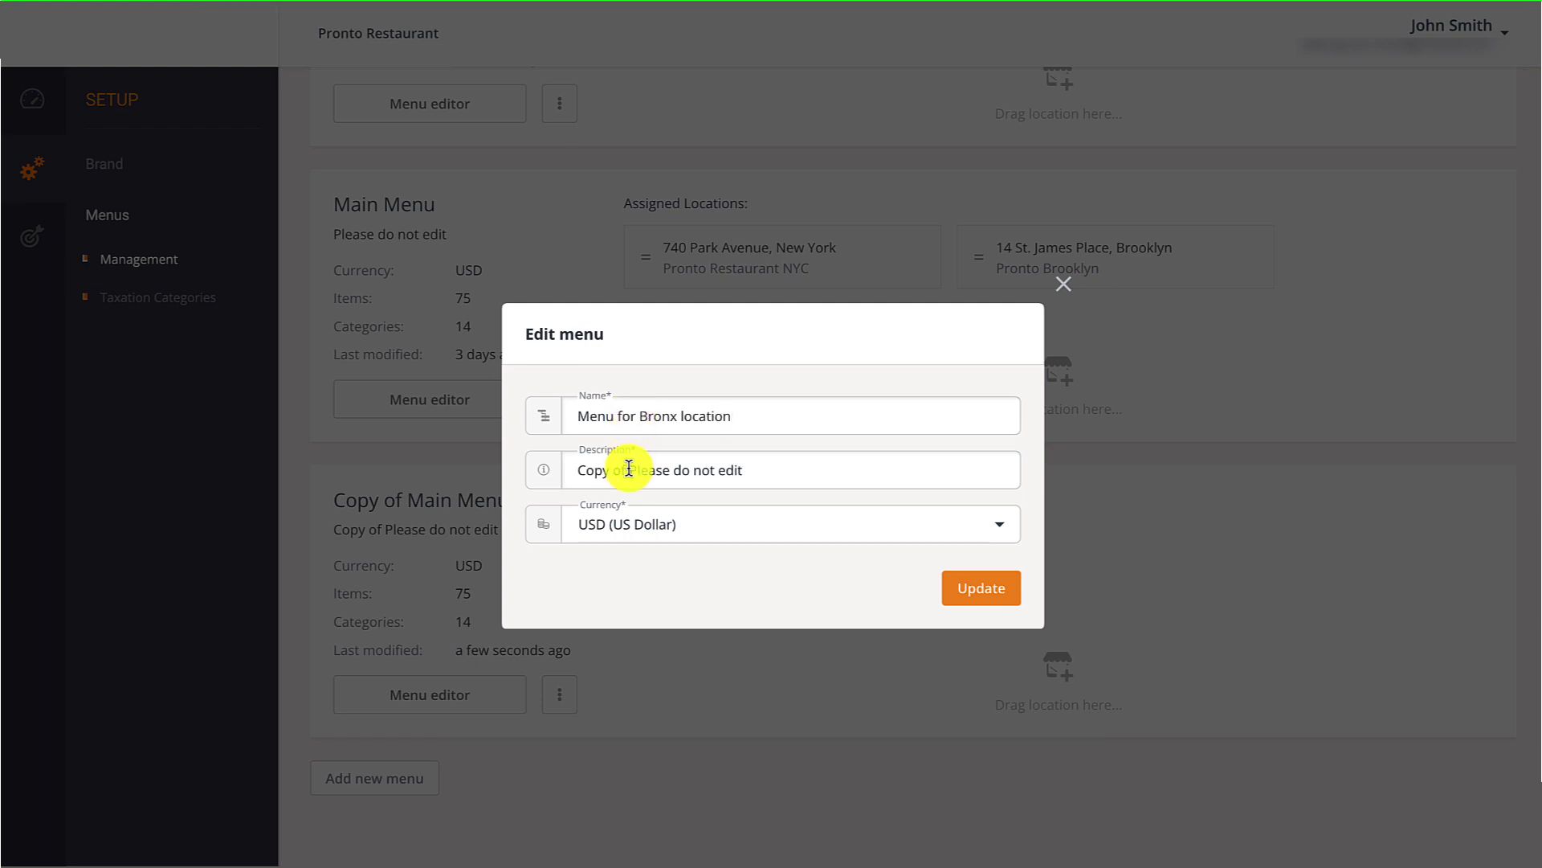
left_click_drag(630, 471, 575, 468)
key("BackSpace")
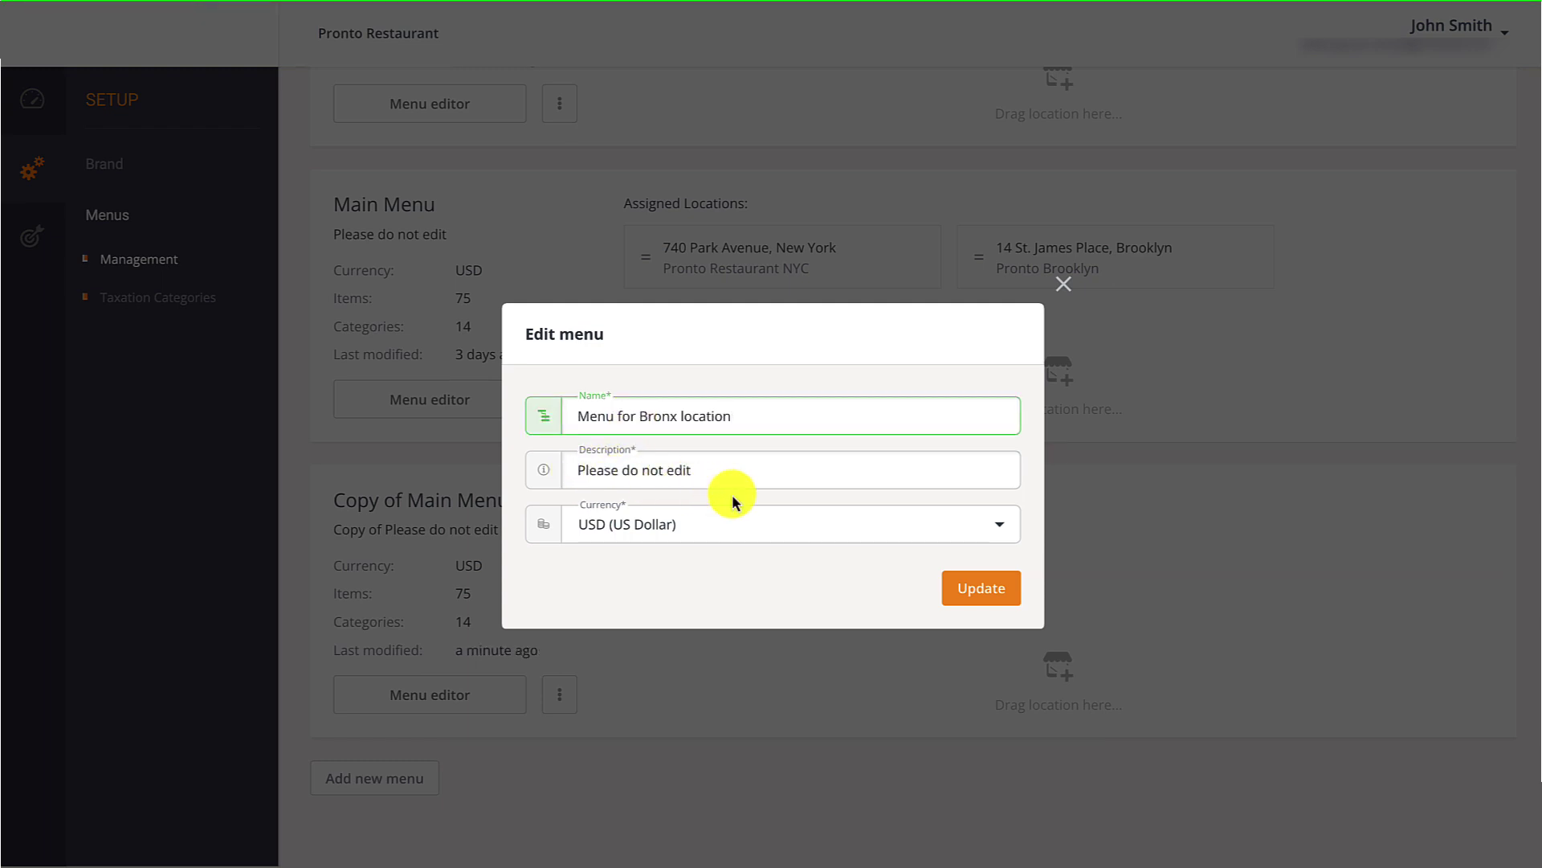
left_click(988, 588)
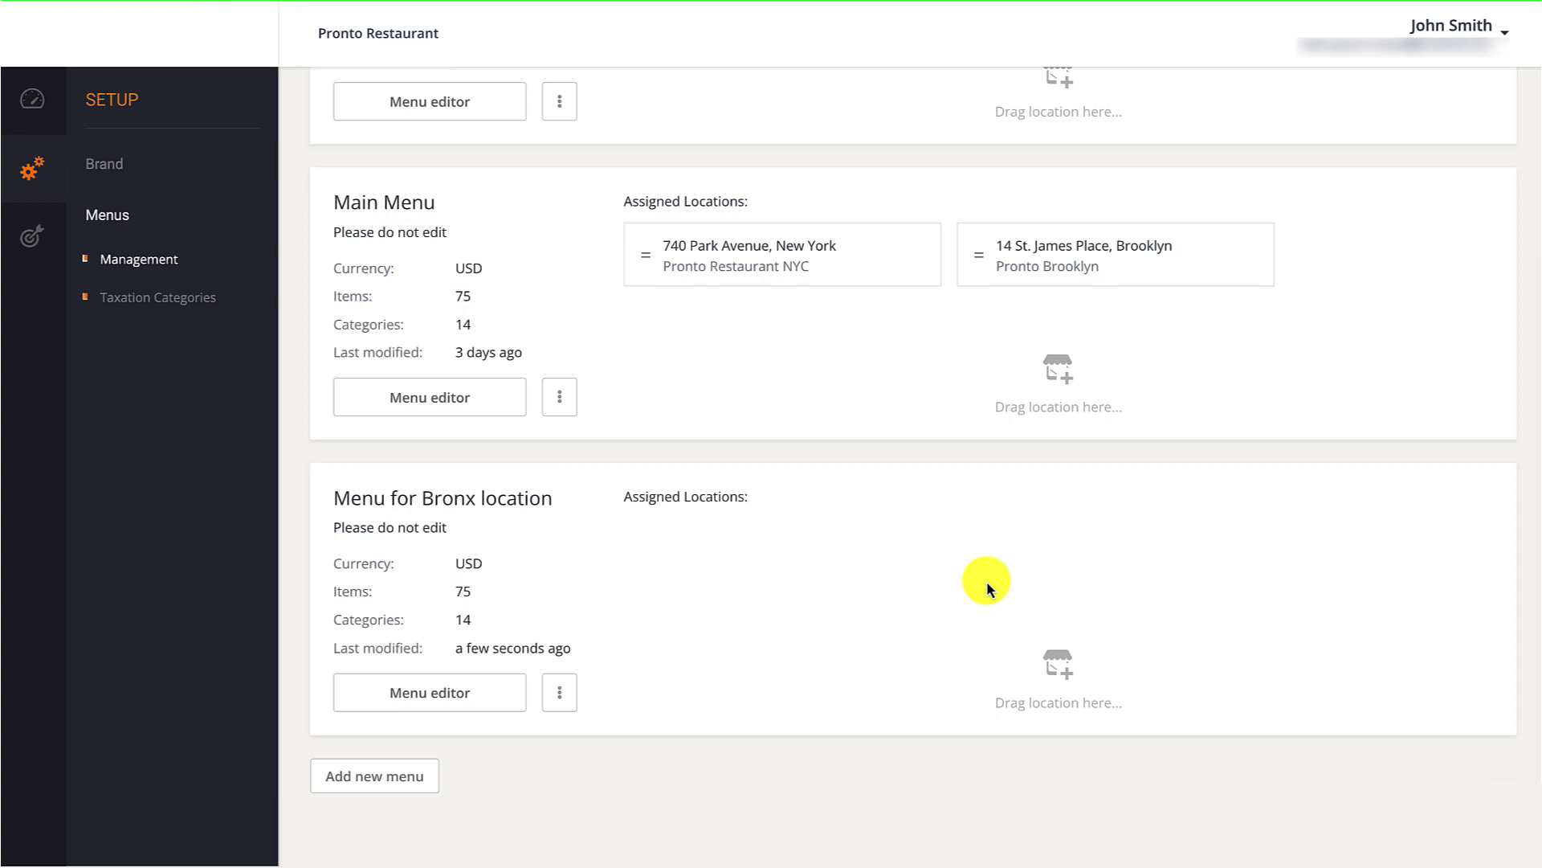
In the Bronx menu, price Chicken Wings' 10 Wings size at 10.99 USD and make it pre-selected.
left_click(500, 682)
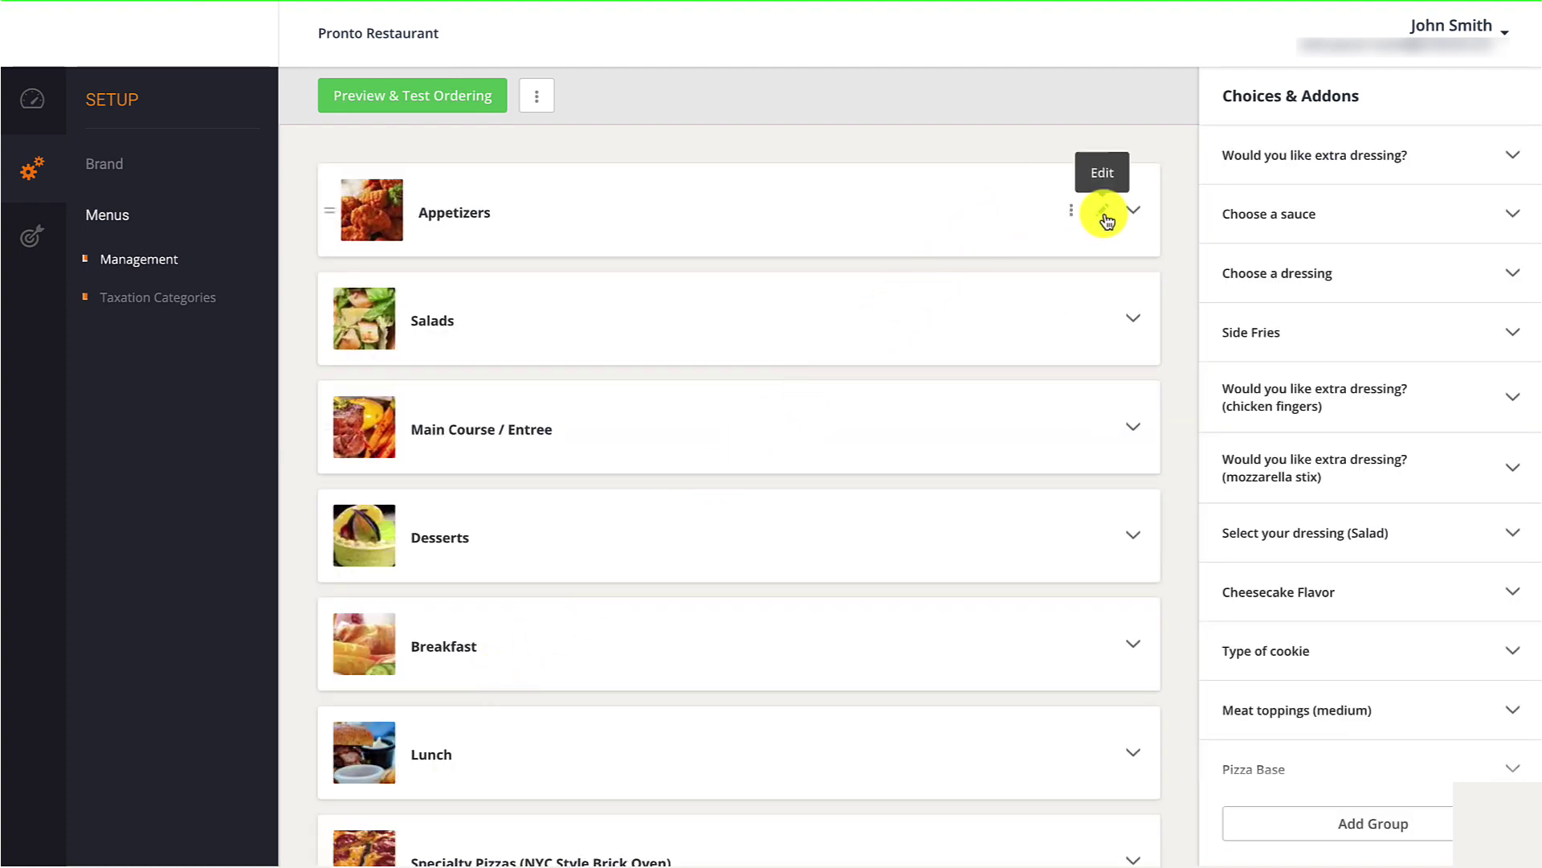
left_click(1102, 212)
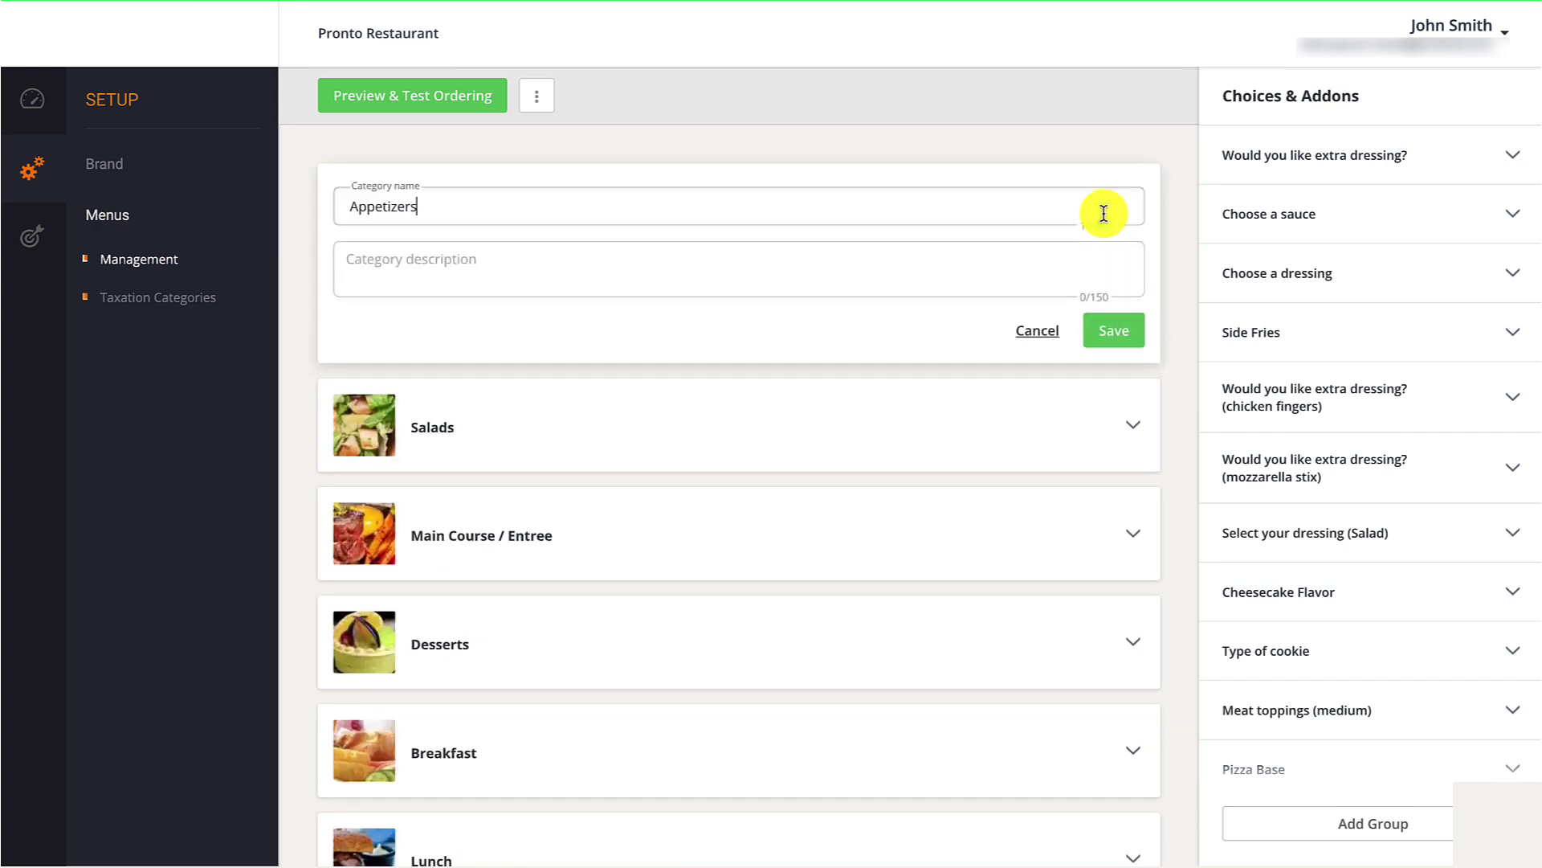
left_click(1125, 331)
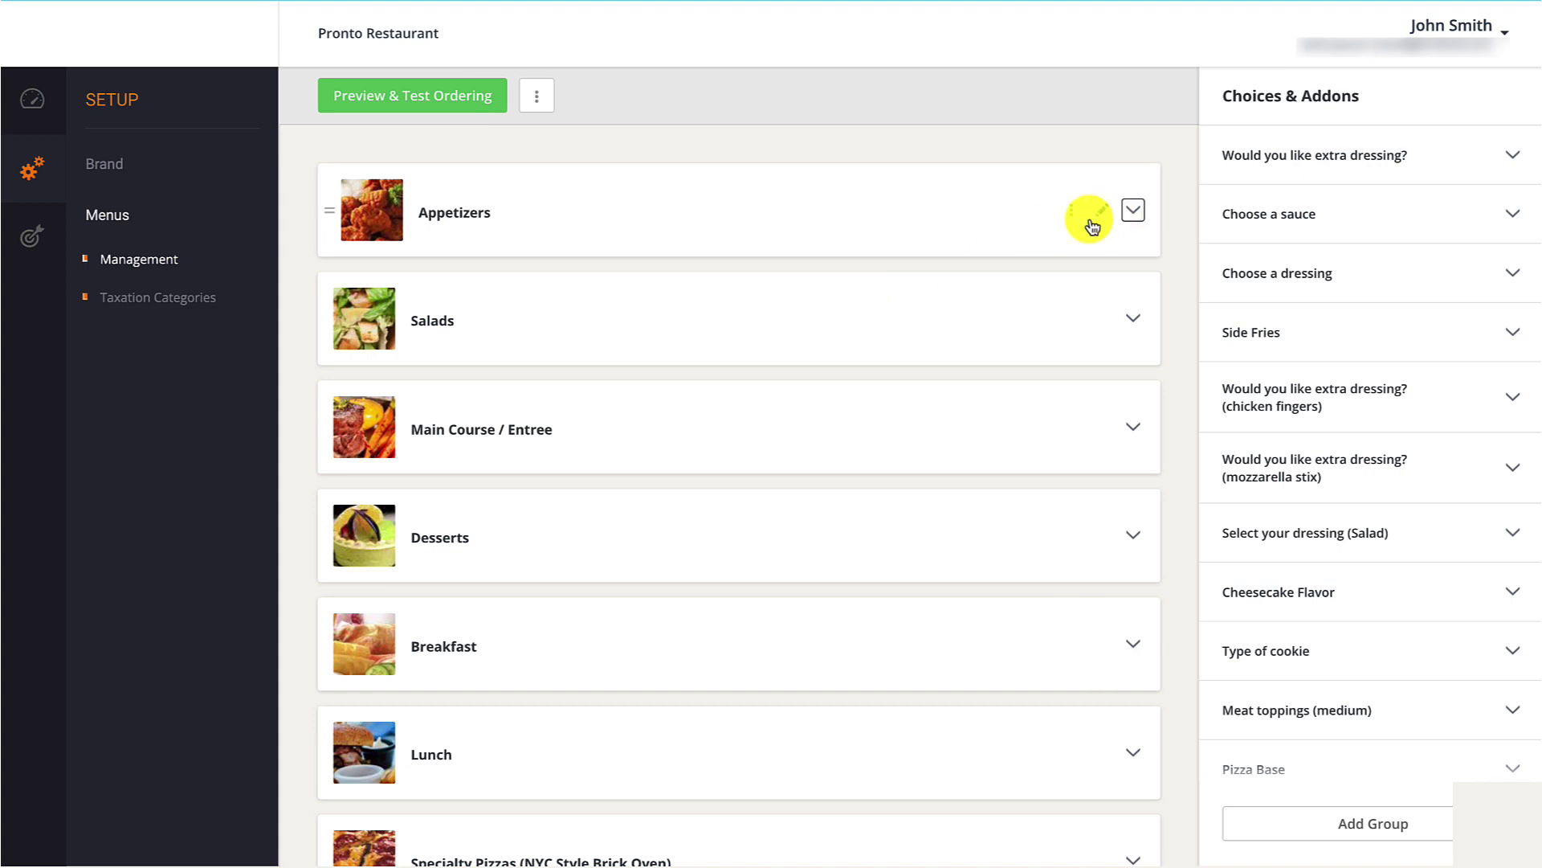
left_click(1133, 209)
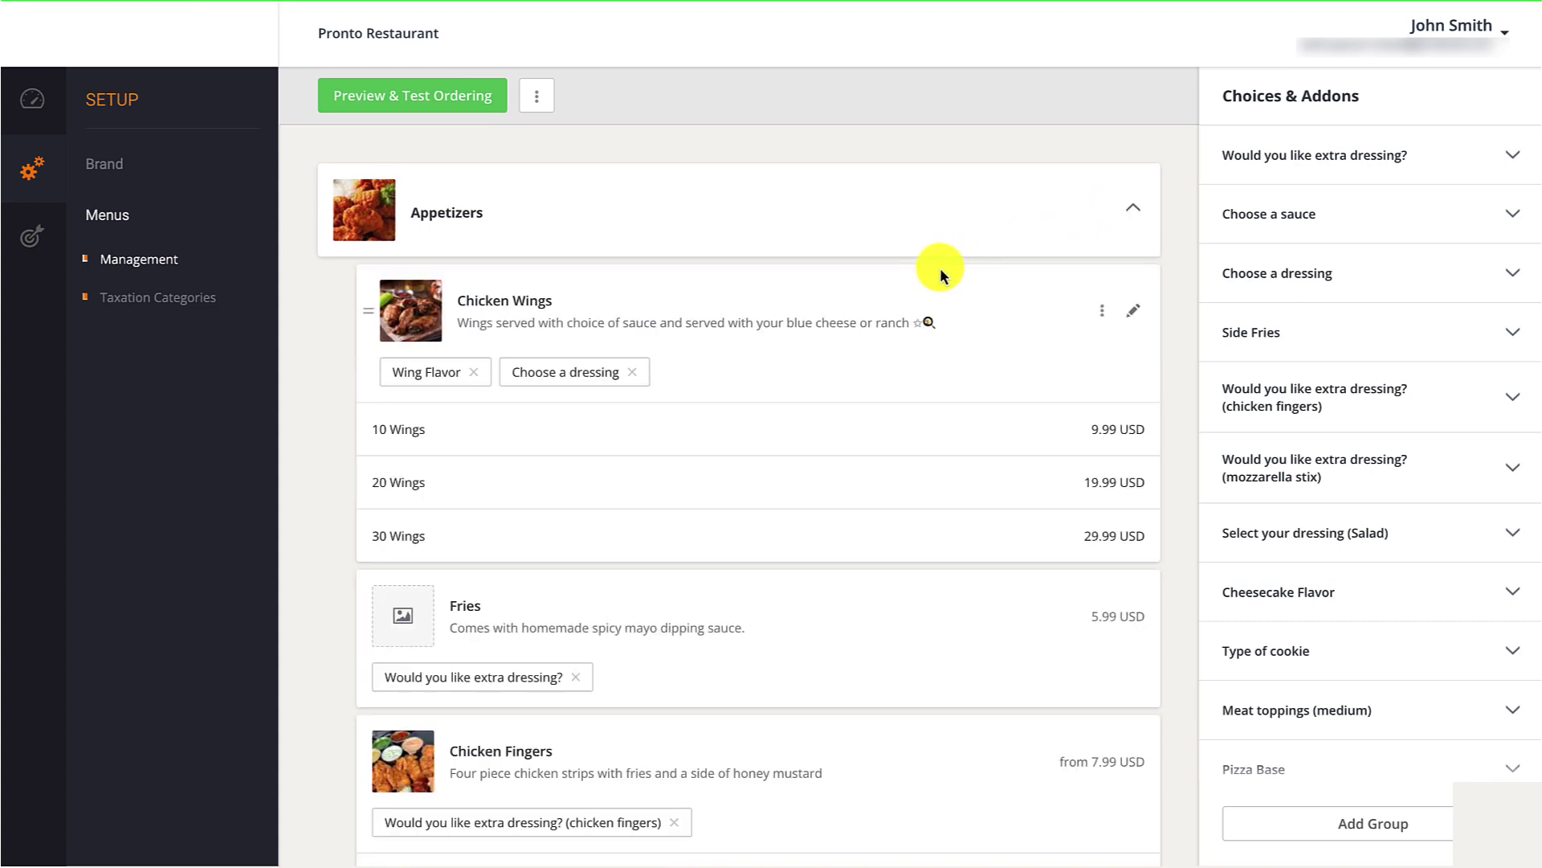
left_click(1131, 310)
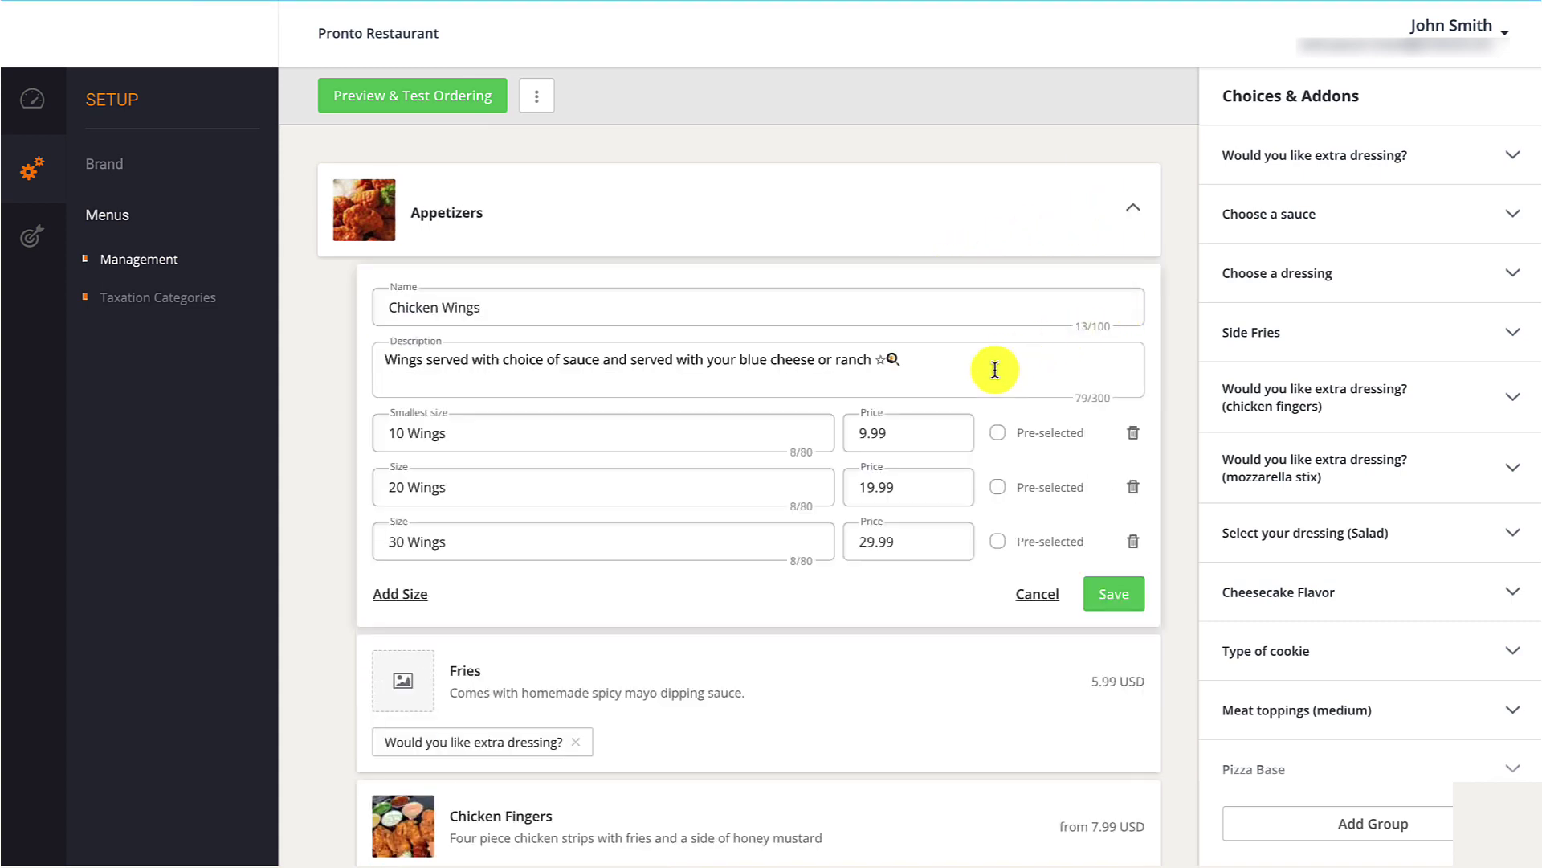
left_click(864, 432)
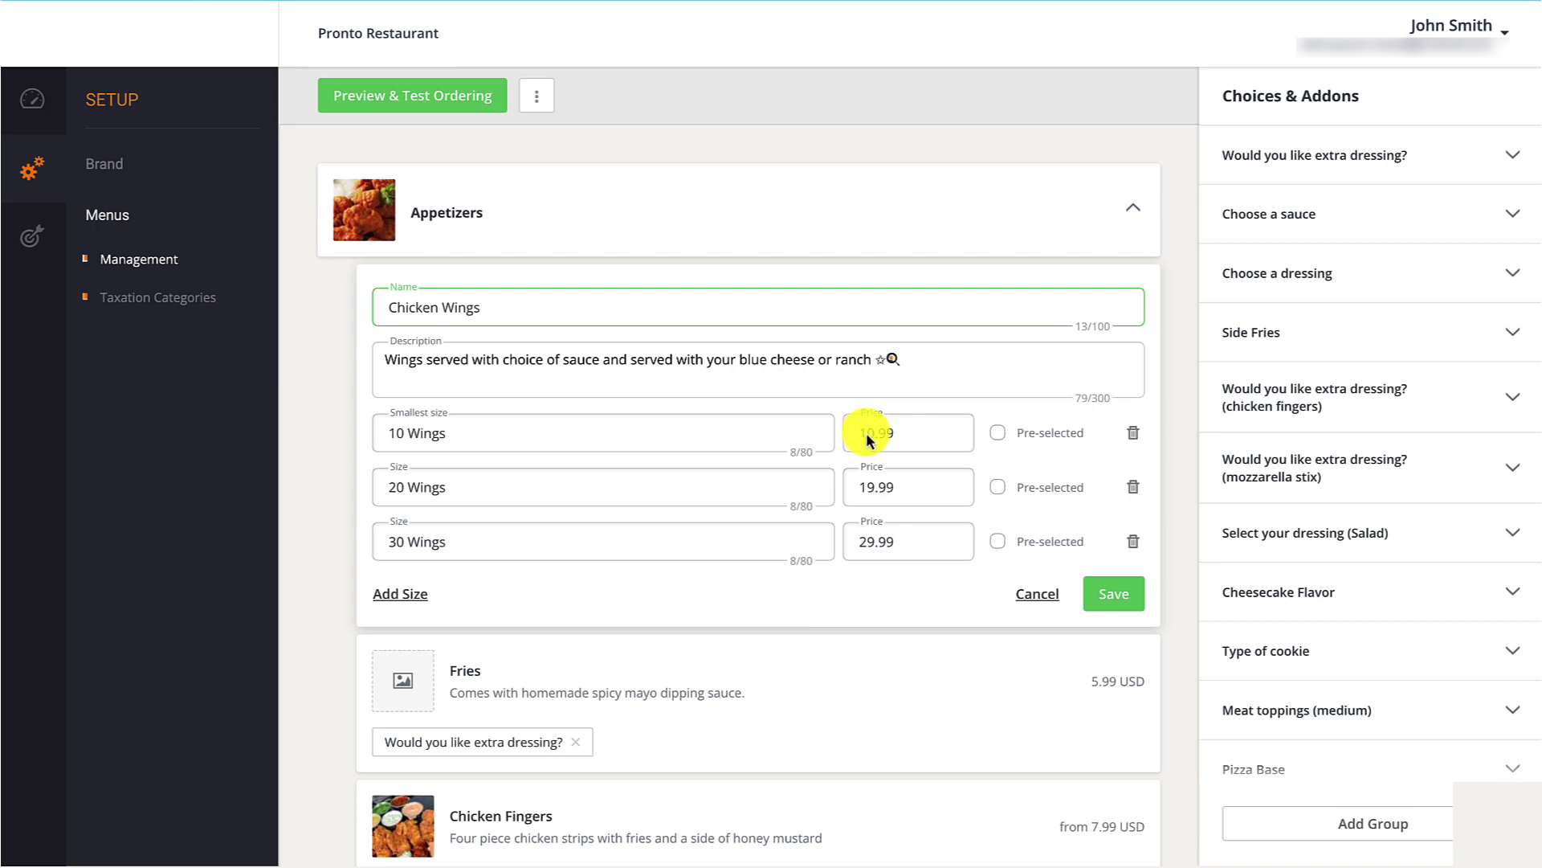
left_click(998, 438)
left_click(1115, 595)
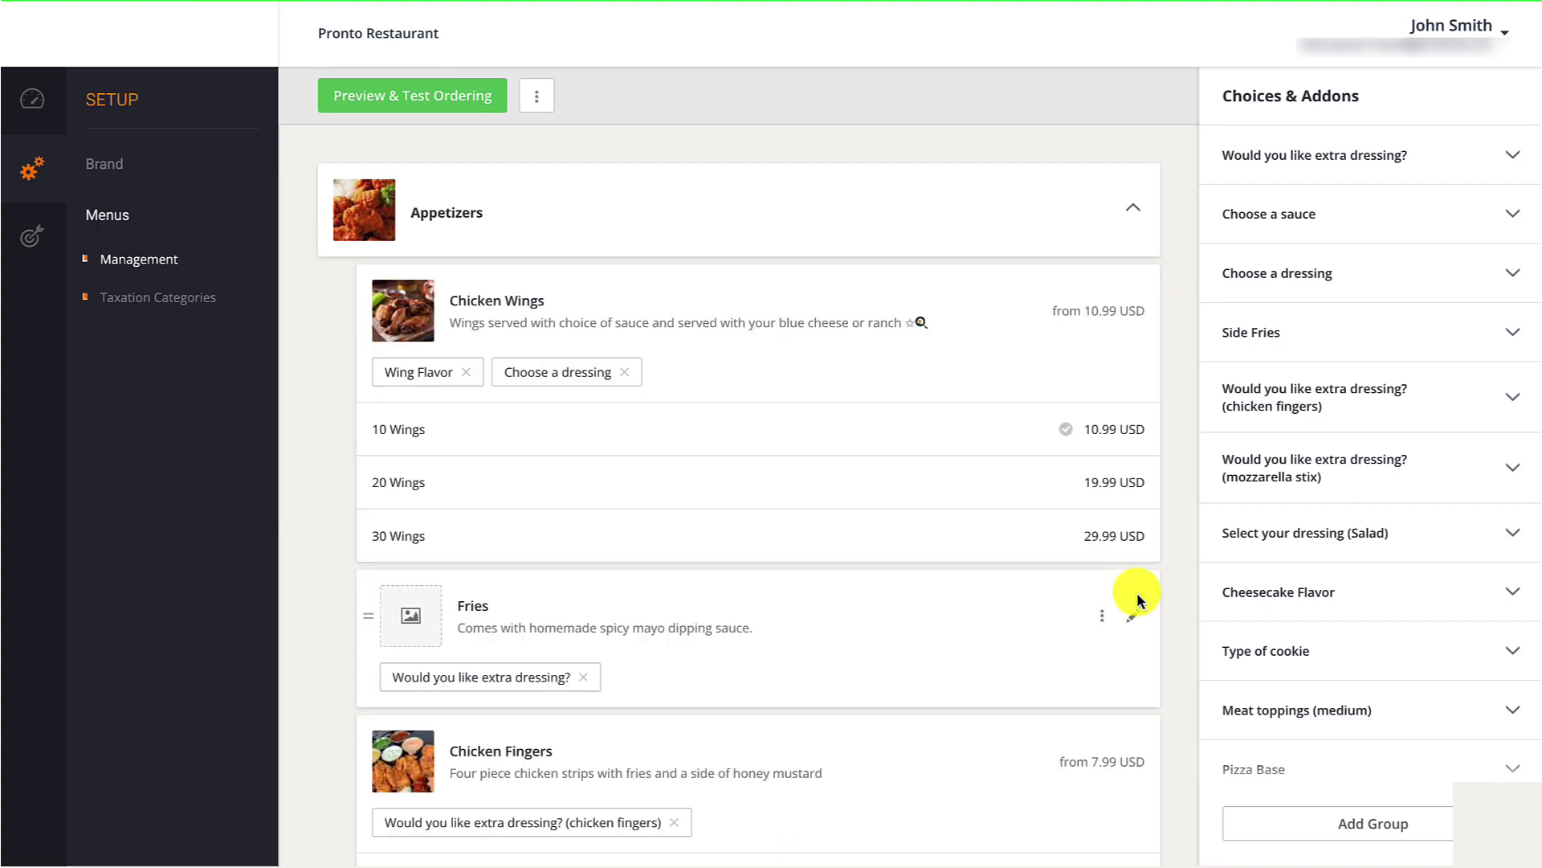
left_click(179, 262)
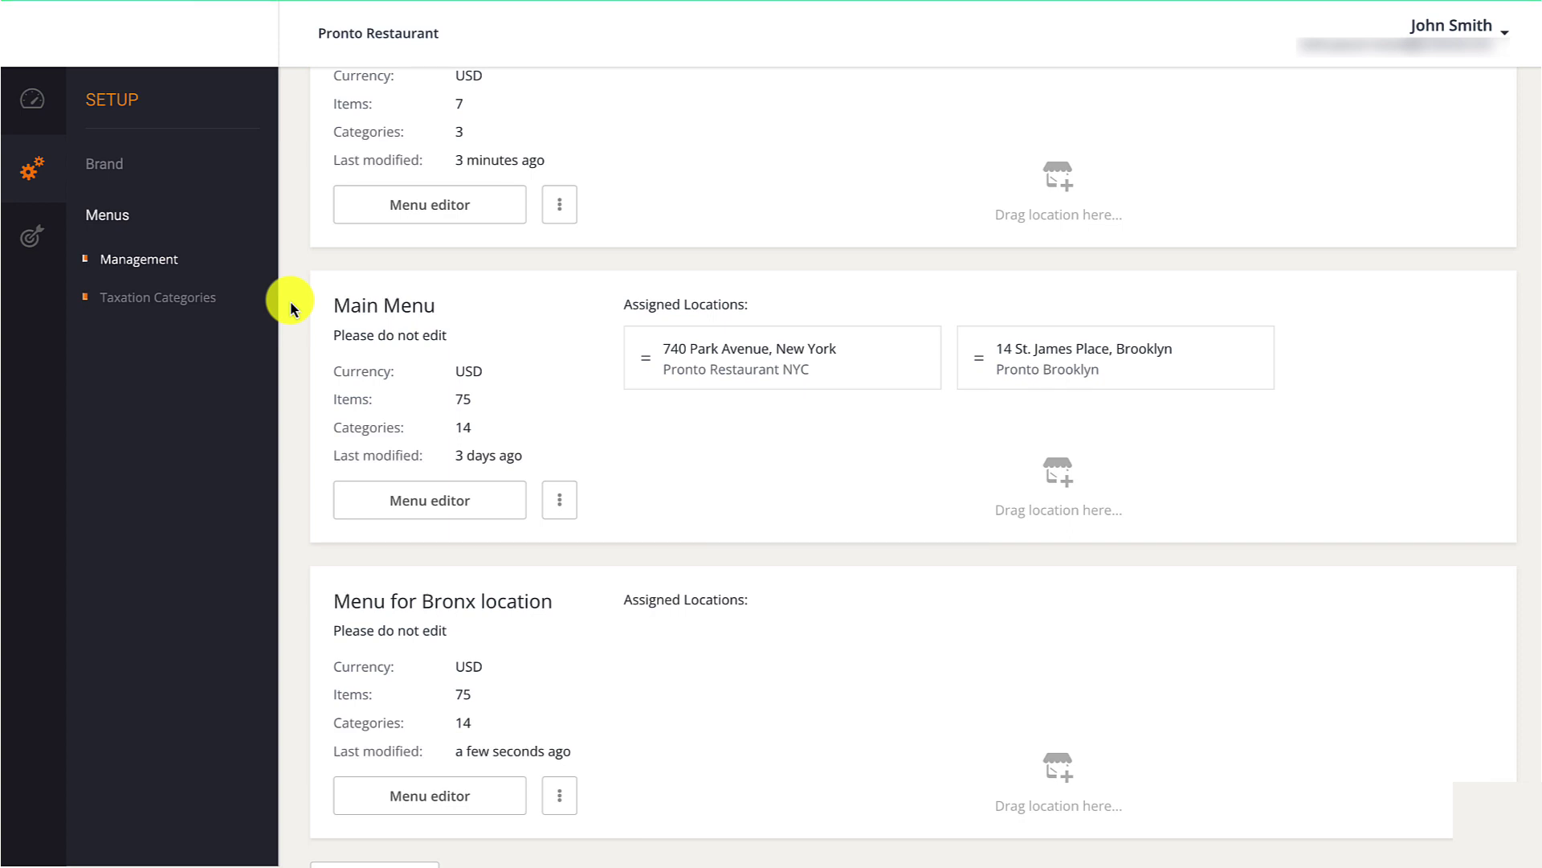
Re-save the Food tax category and view which First menu items and addons use it.
left_click(198, 299)
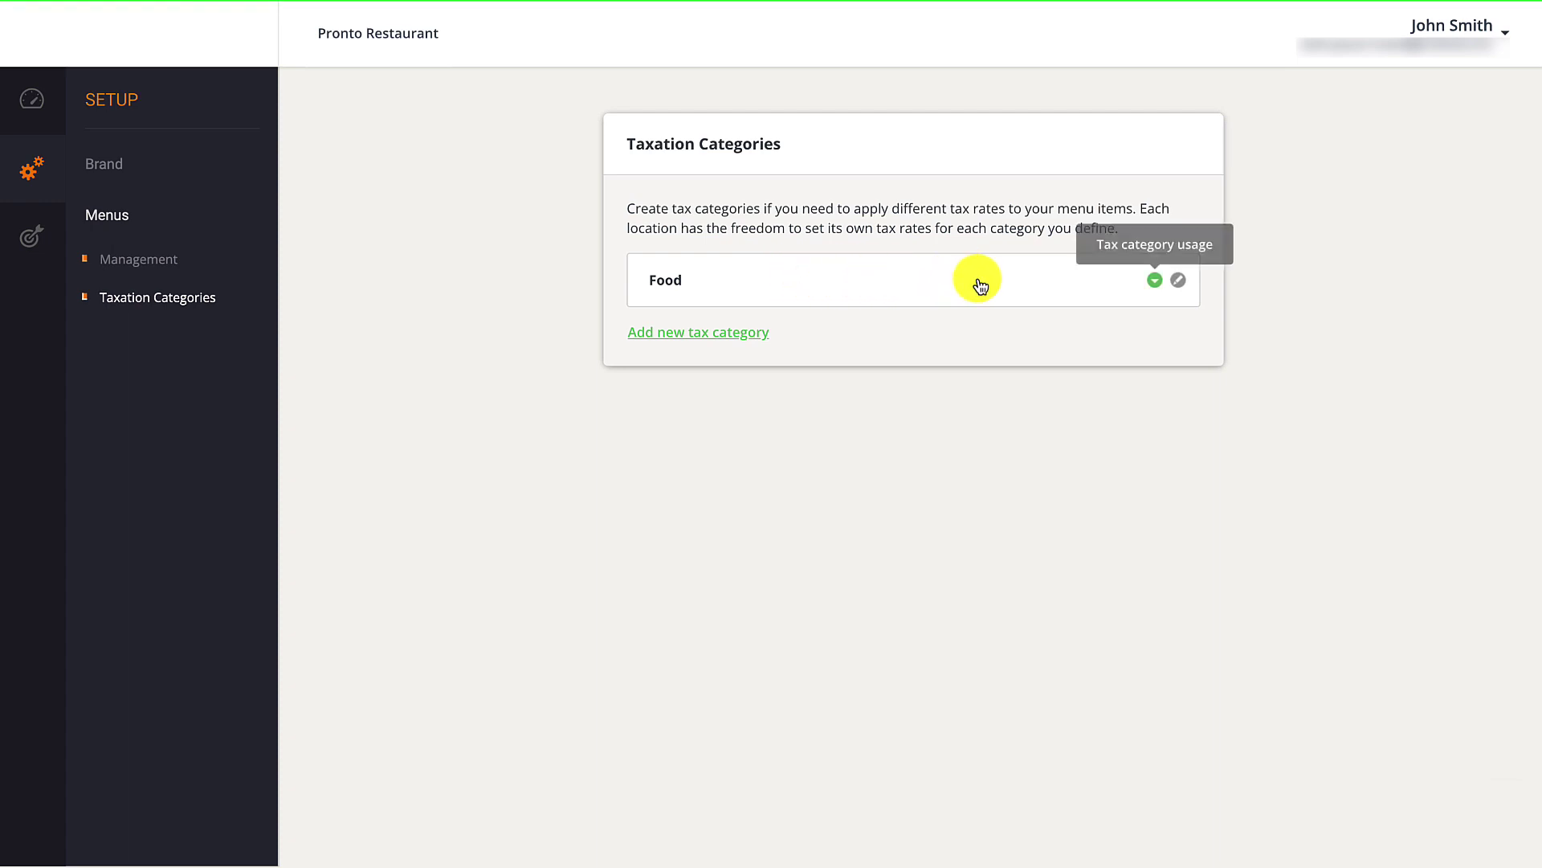
left_click(1178, 282)
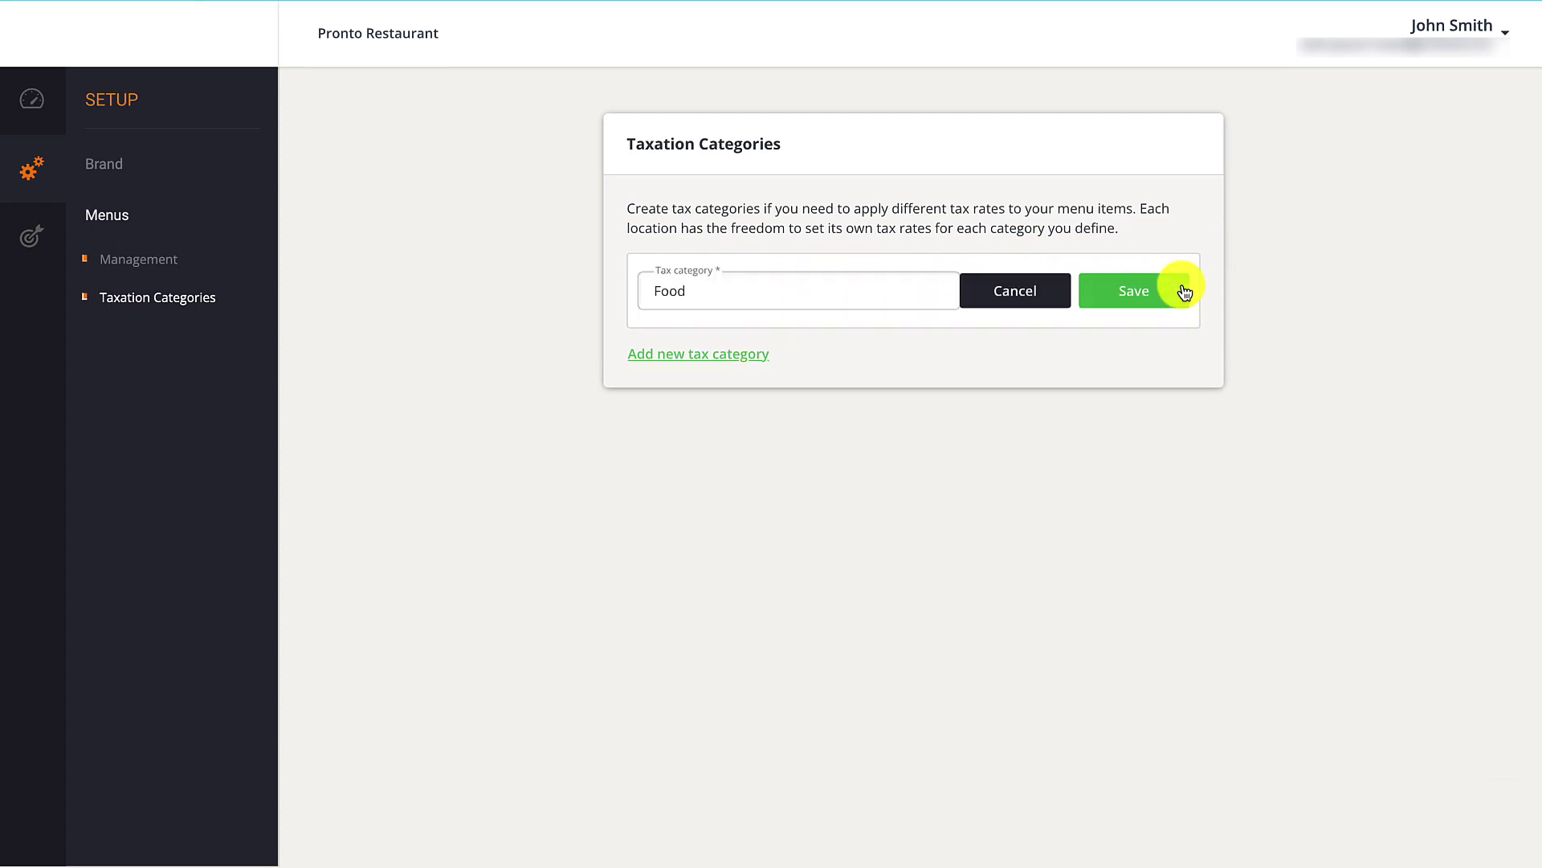
left_click(1185, 291)
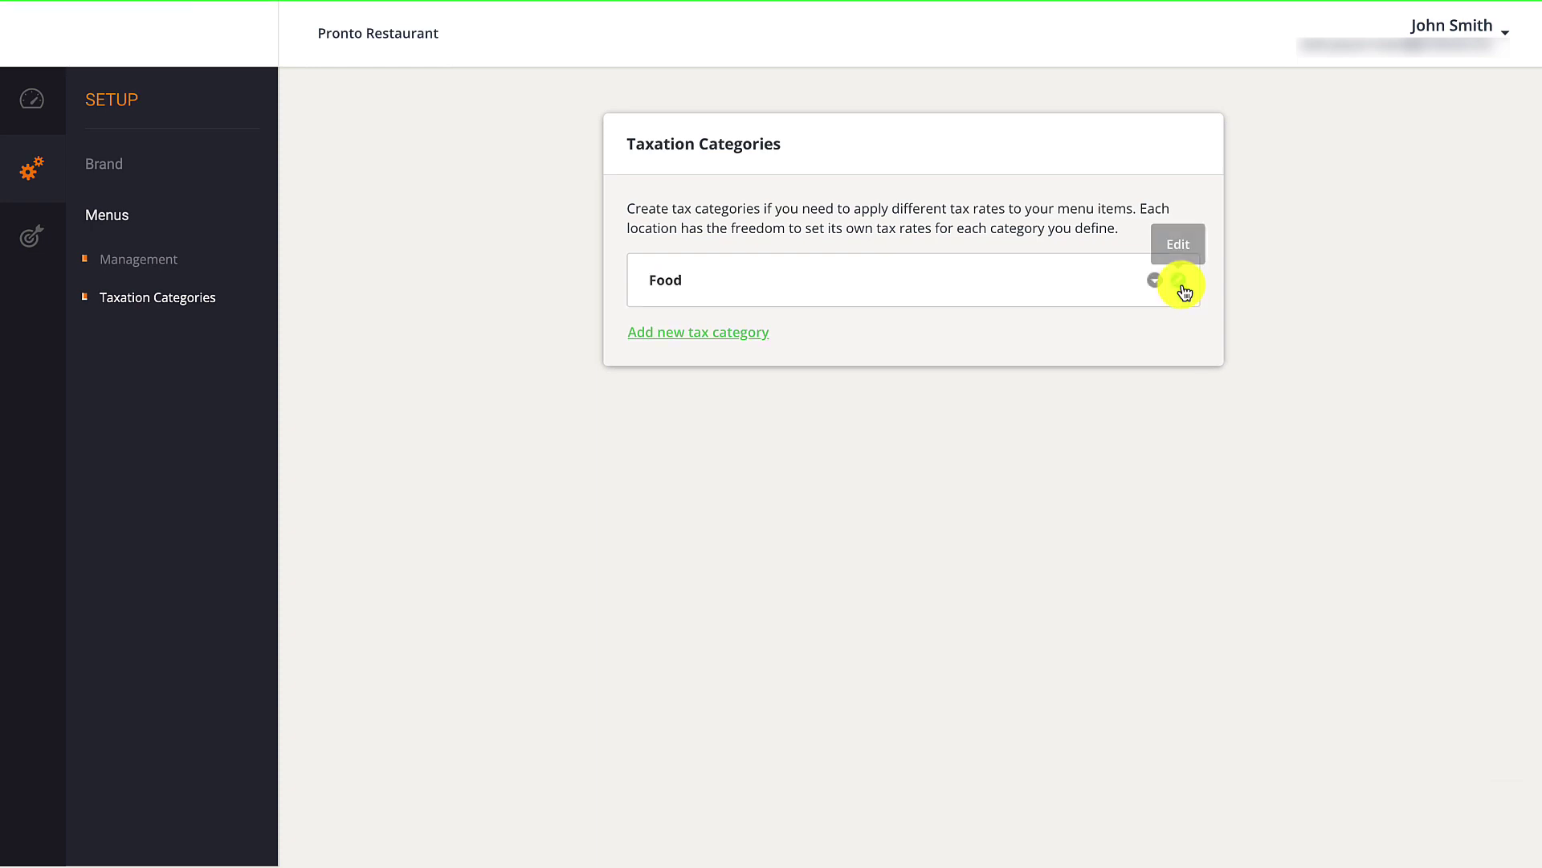
left_click(1164, 286)
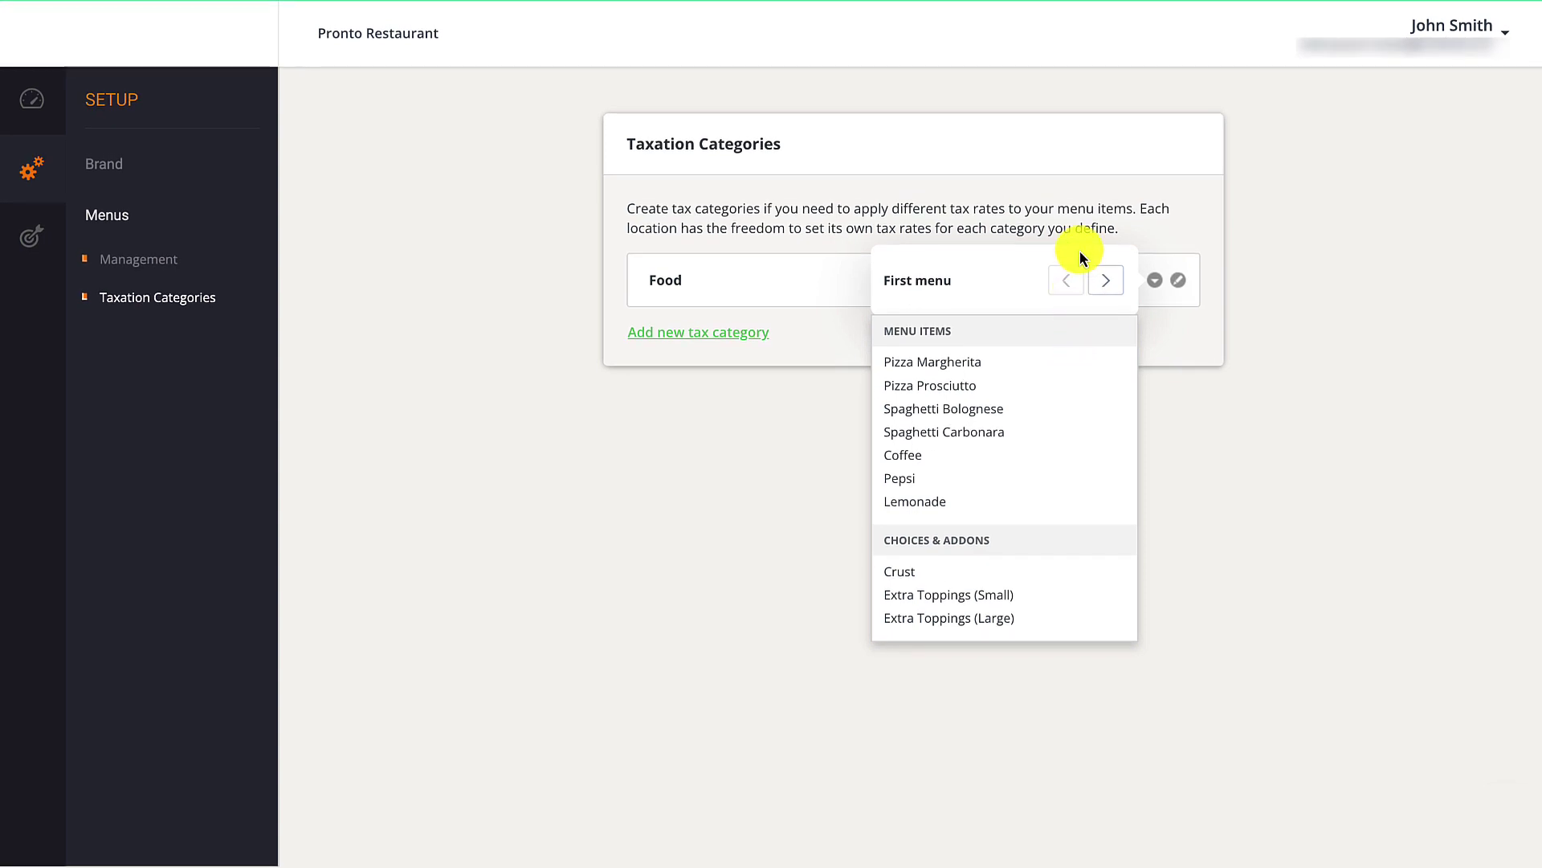
Add a new 'Drinks' tax category and check its usage popup.
left_click(751, 331)
left_click(761, 355)
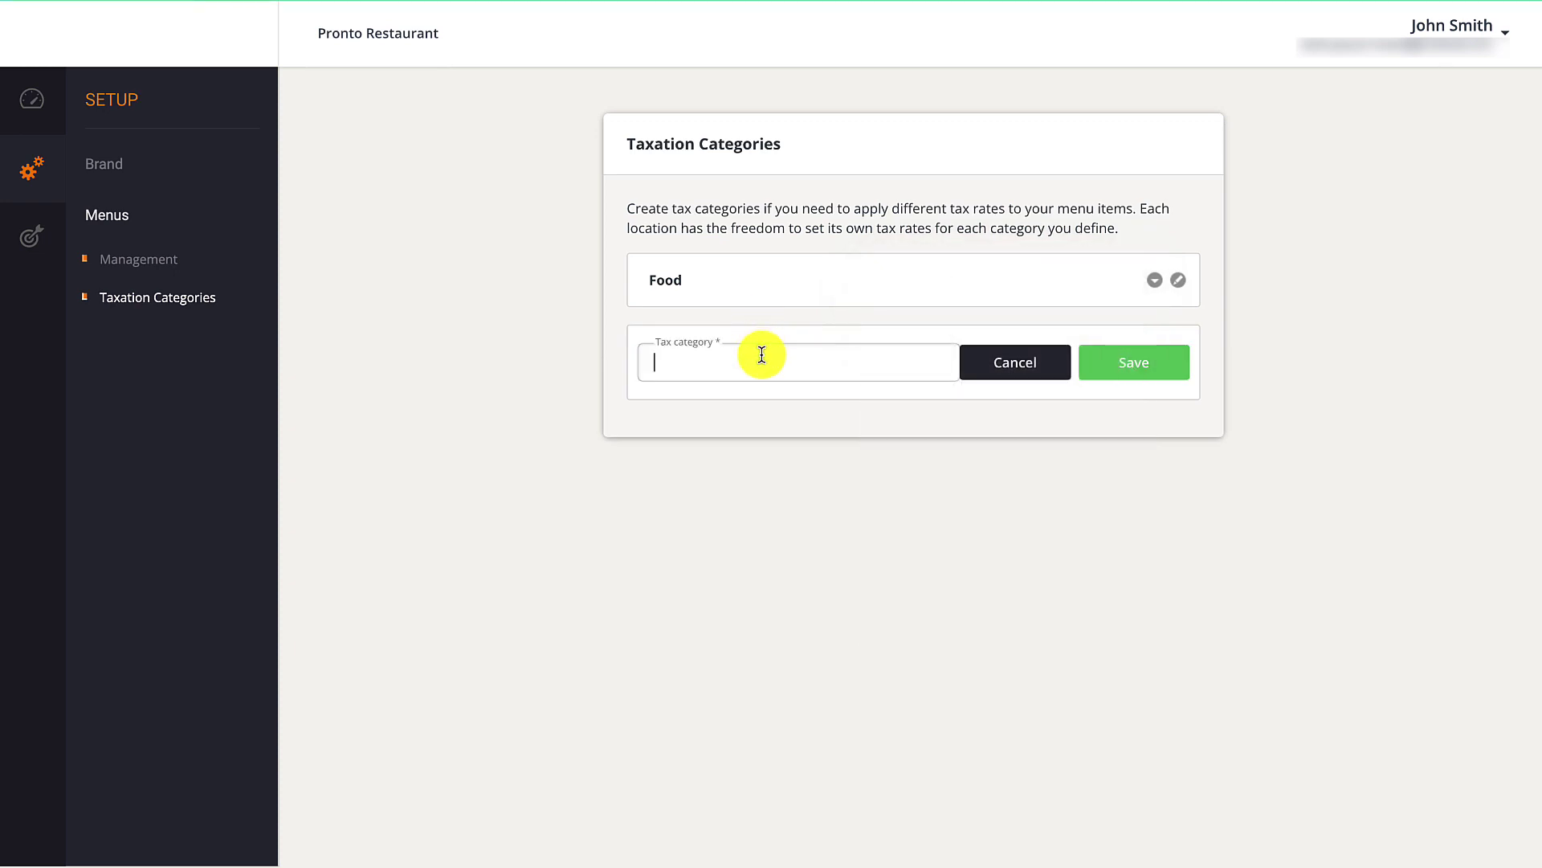
type("Drinks")
left_click(1109, 363)
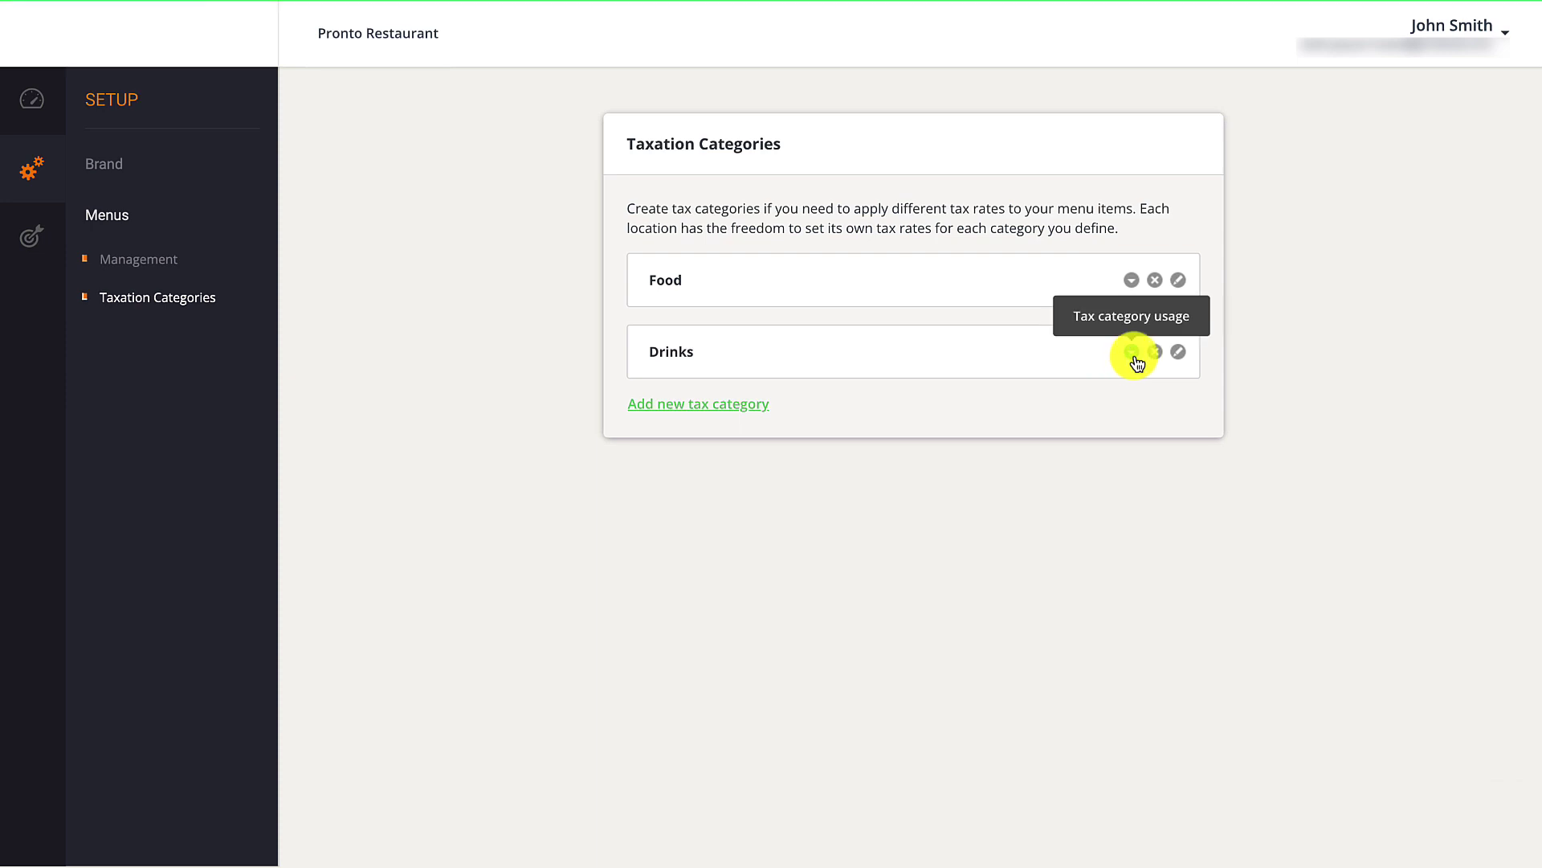
left_click(1134, 359)
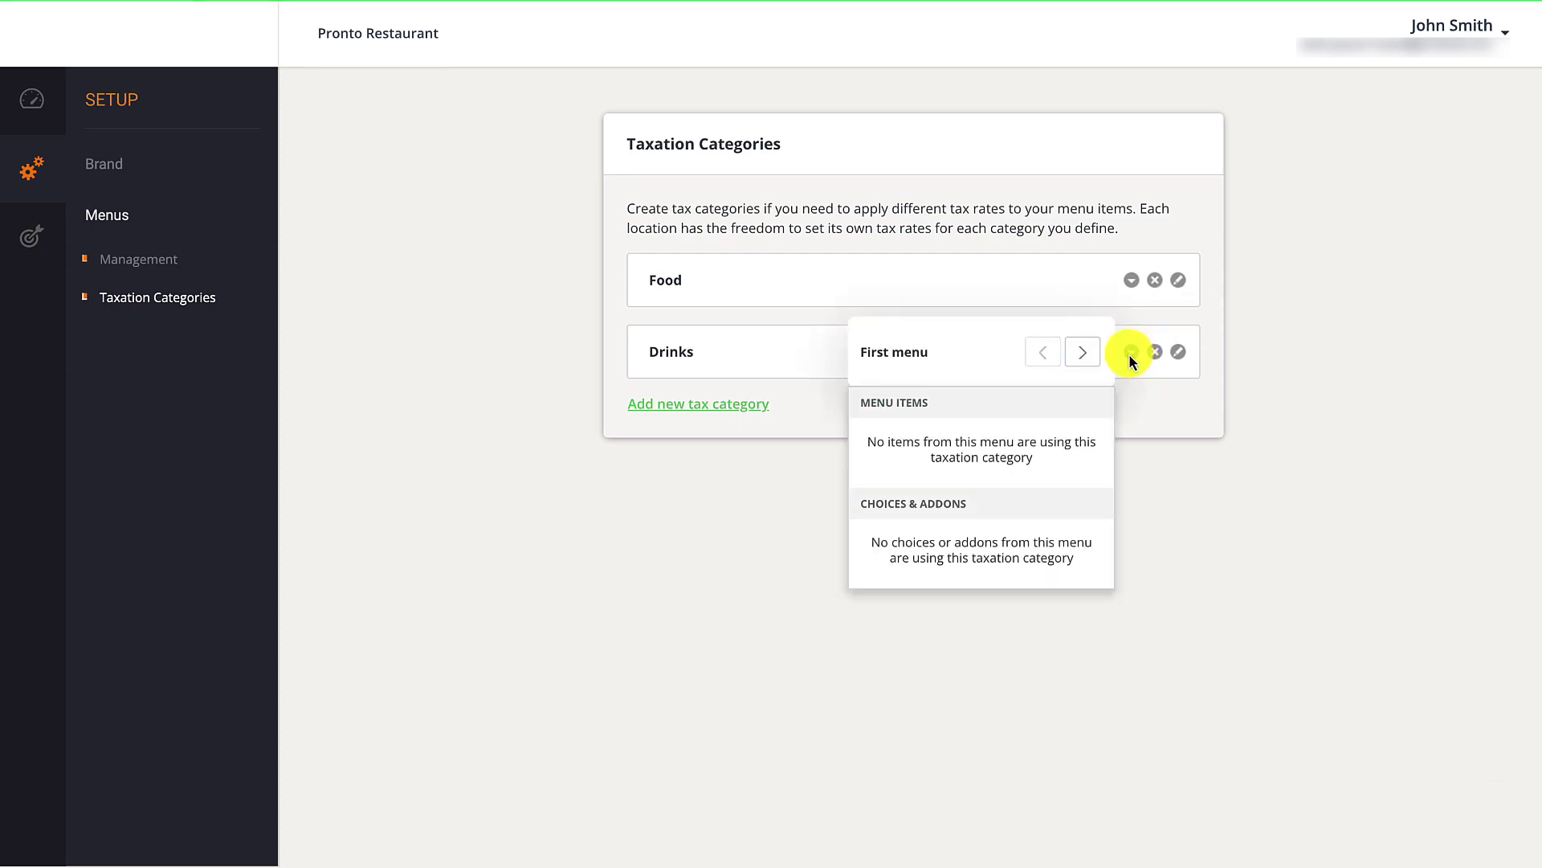
left_click(1129, 356)
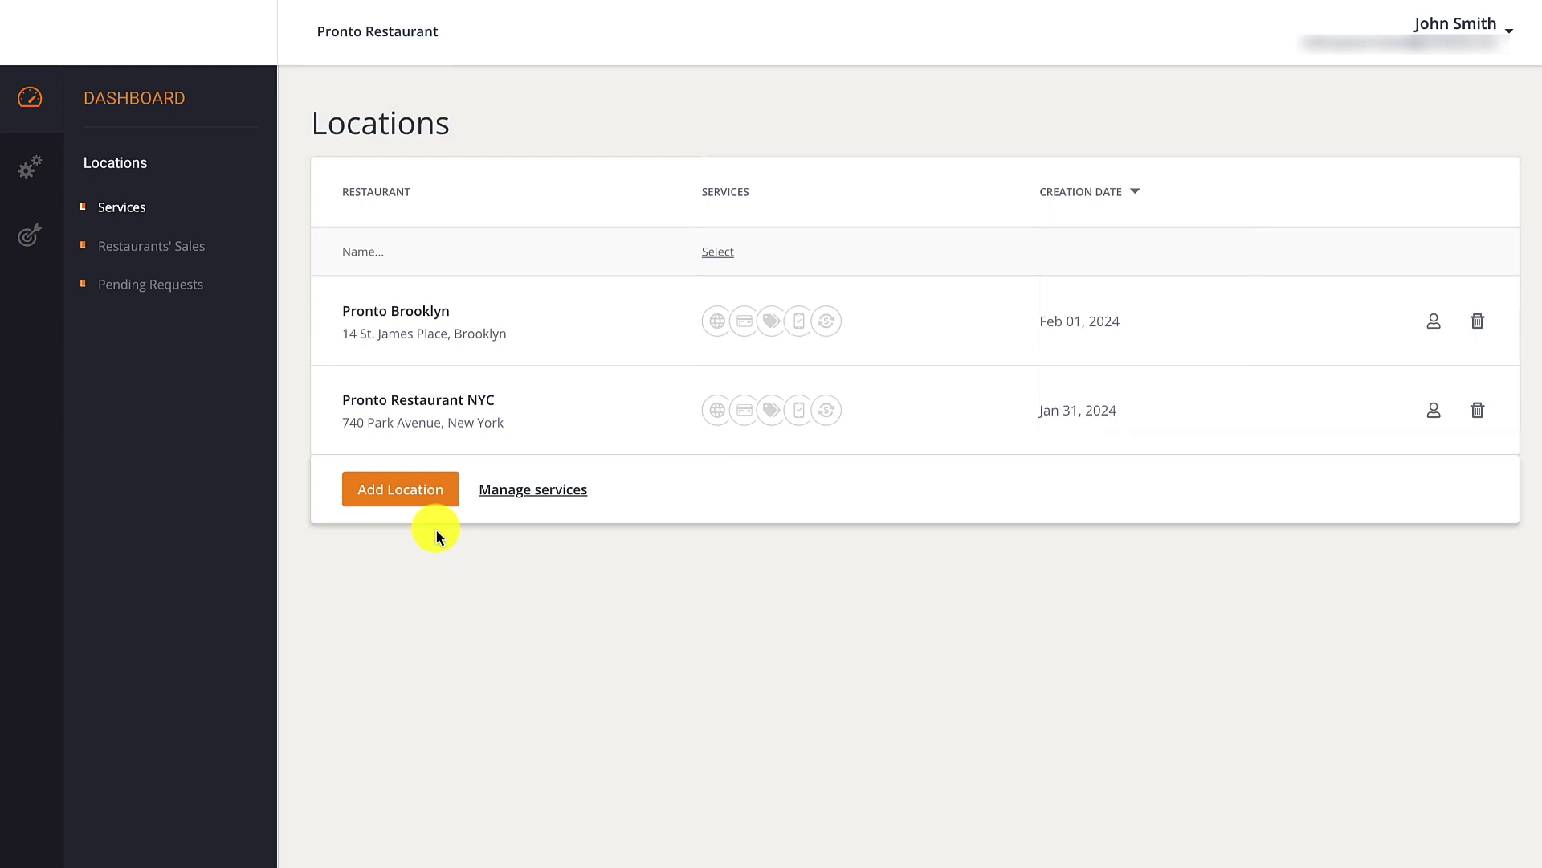
In the Brooklyn menu, assign the Coffee item to the Drinks tax category.
left_click(47, 172)
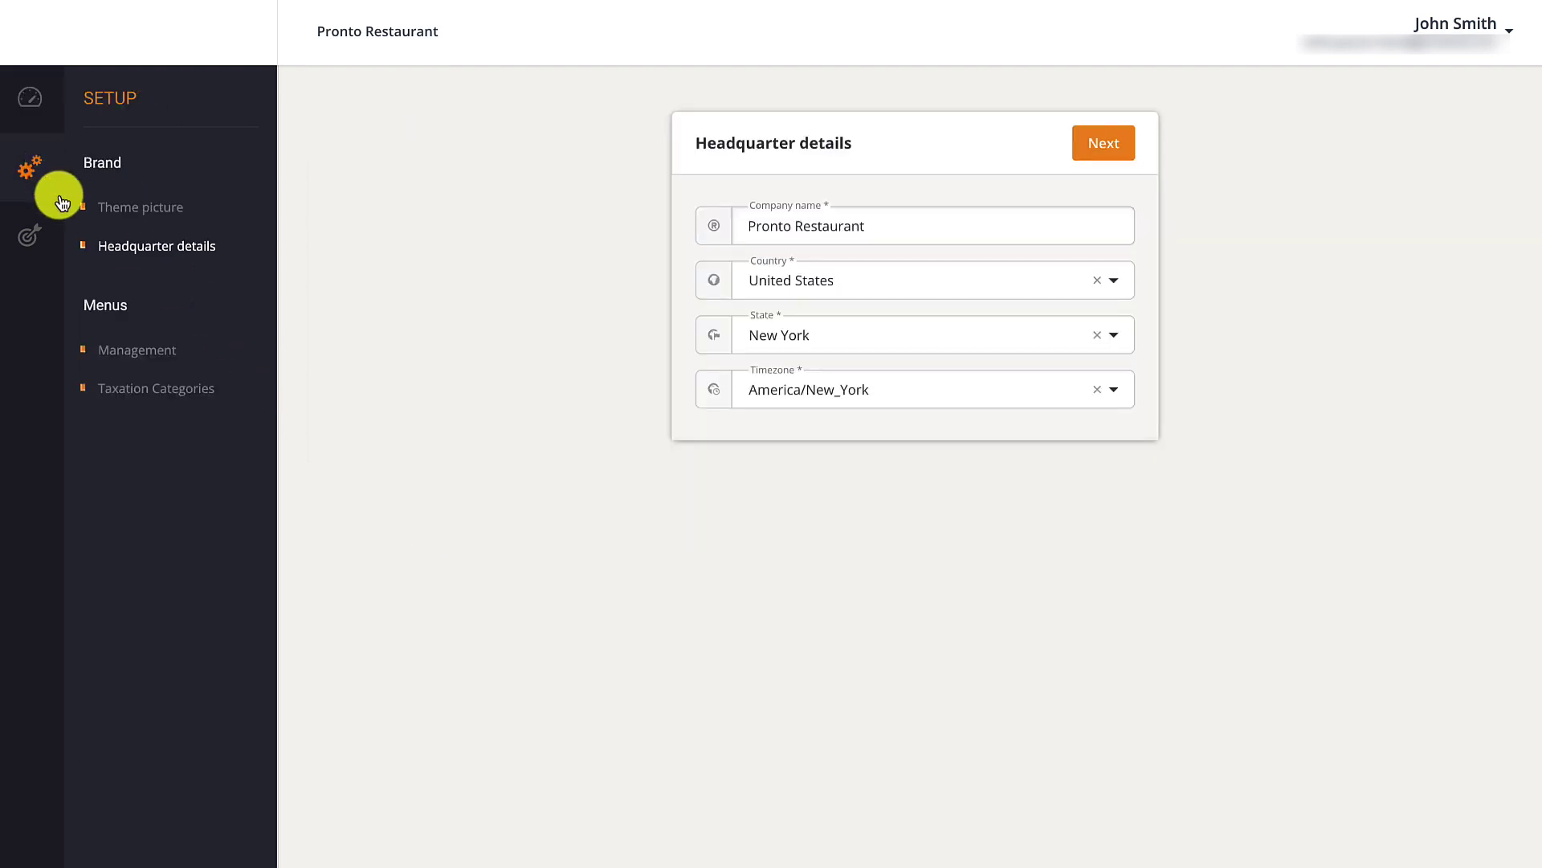
left_click(133, 350)
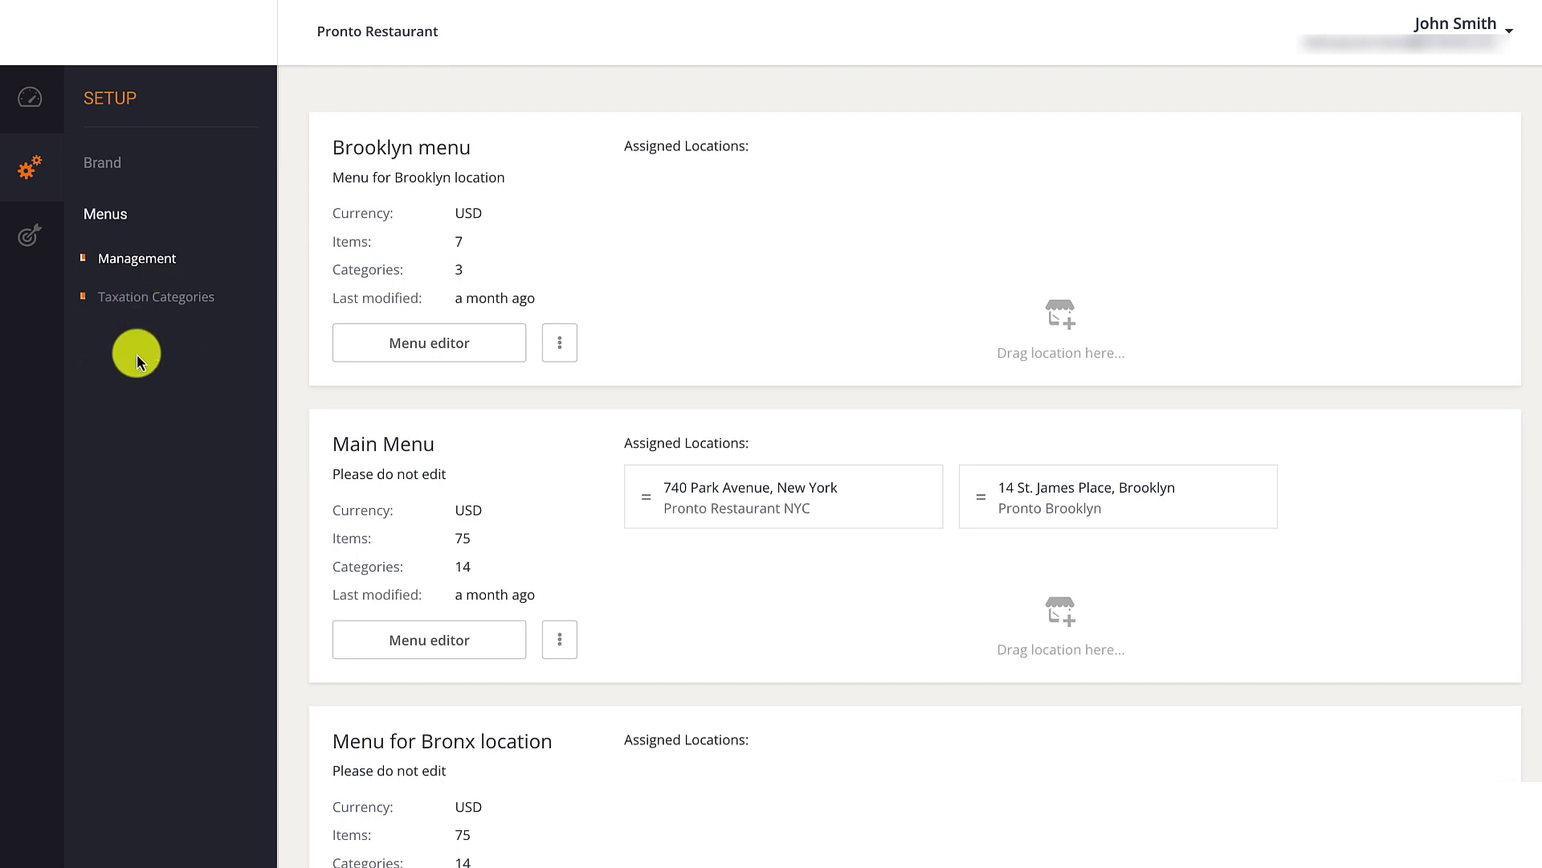
left_click(480, 357)
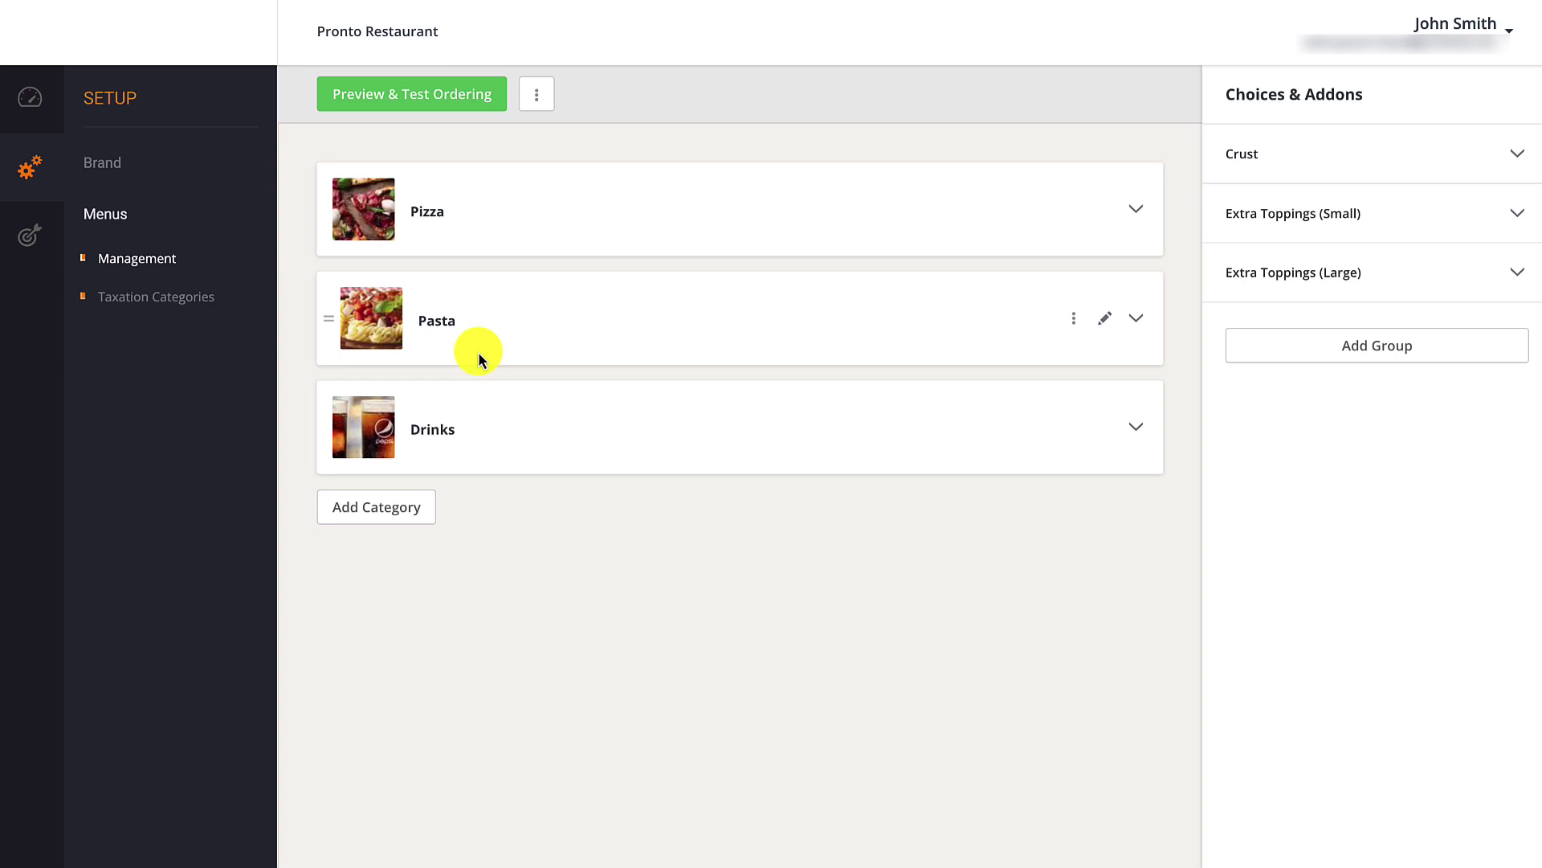
left_click(1136, 428)
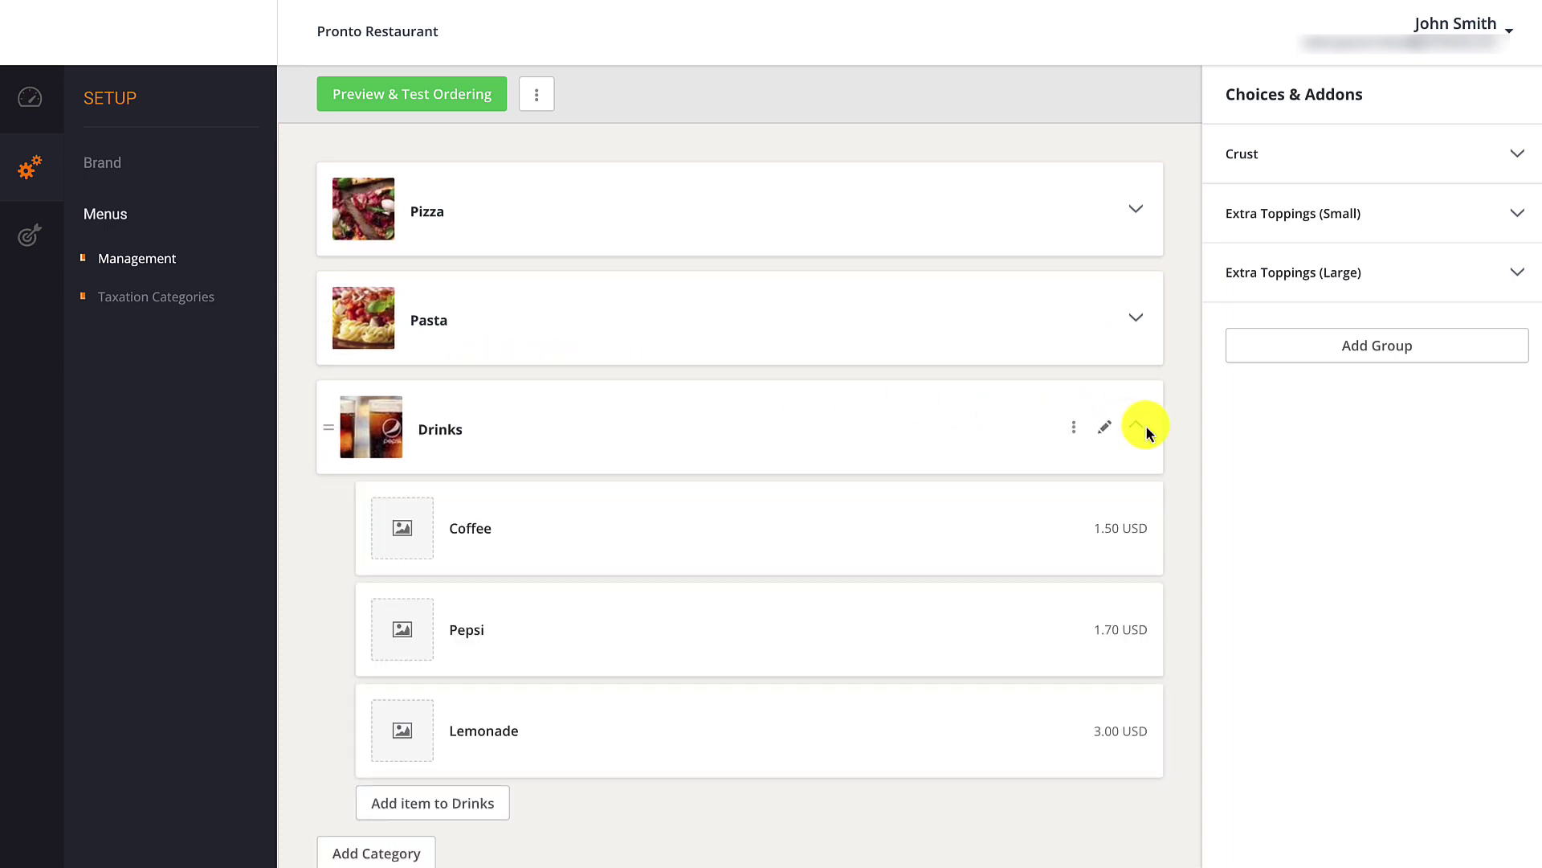
left_click(1107, 530)
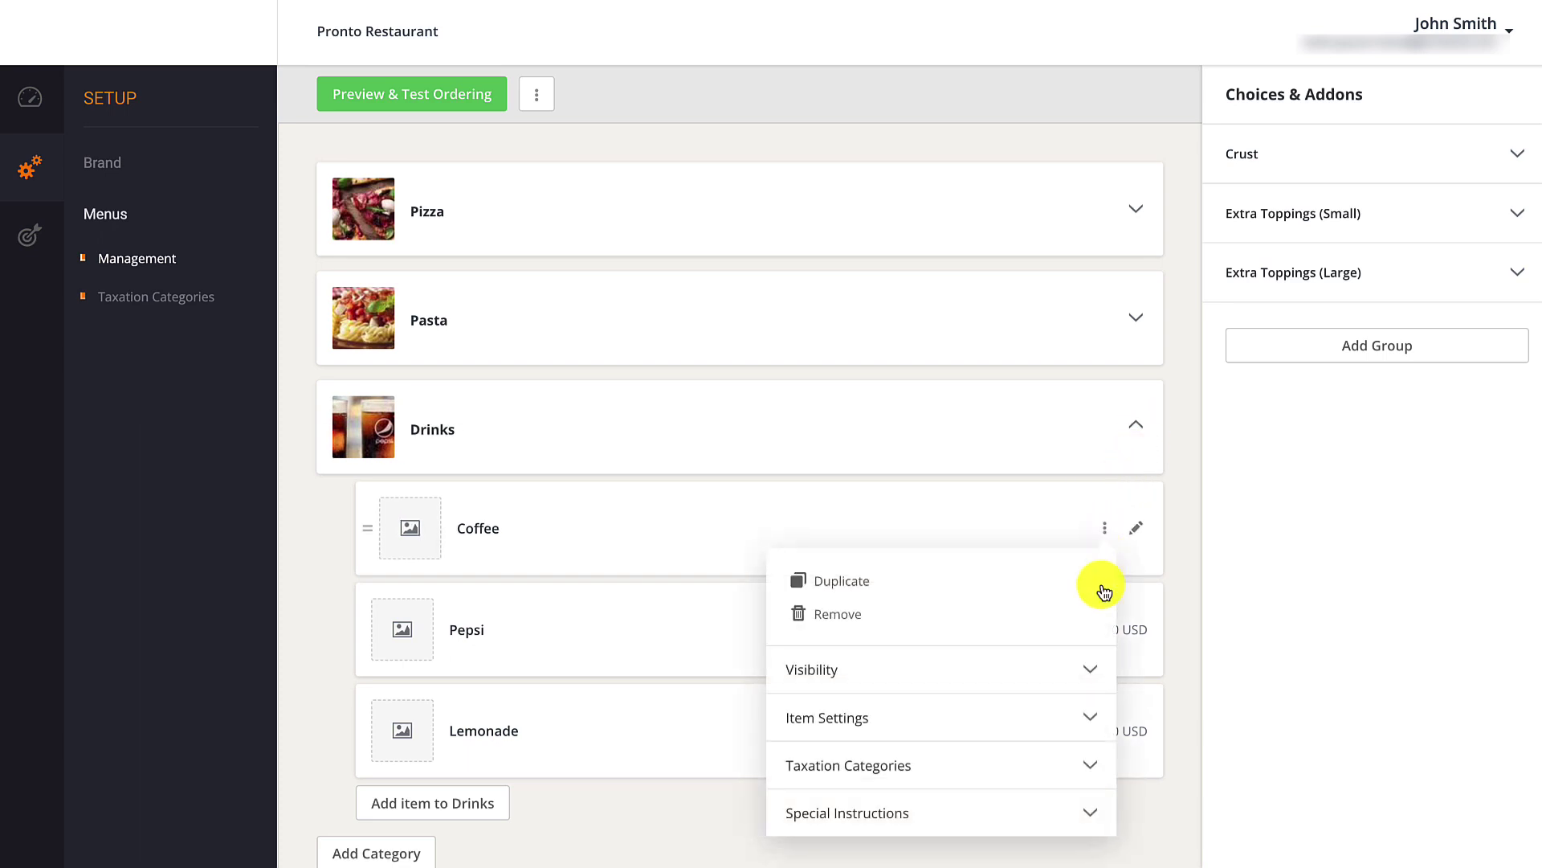
left_click(1090, 762)
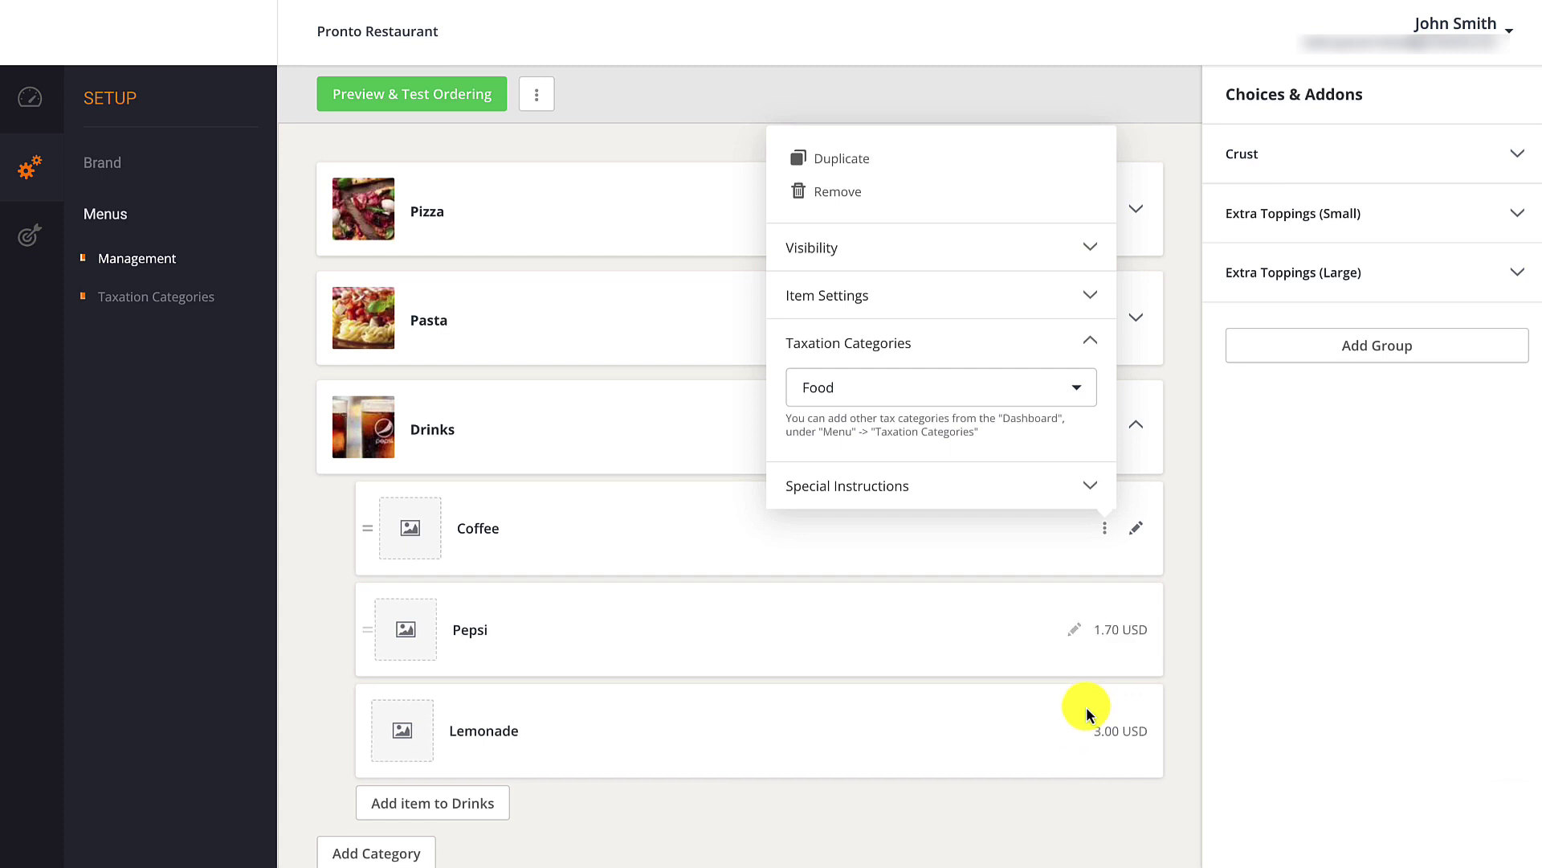
left_click(1076, 394)
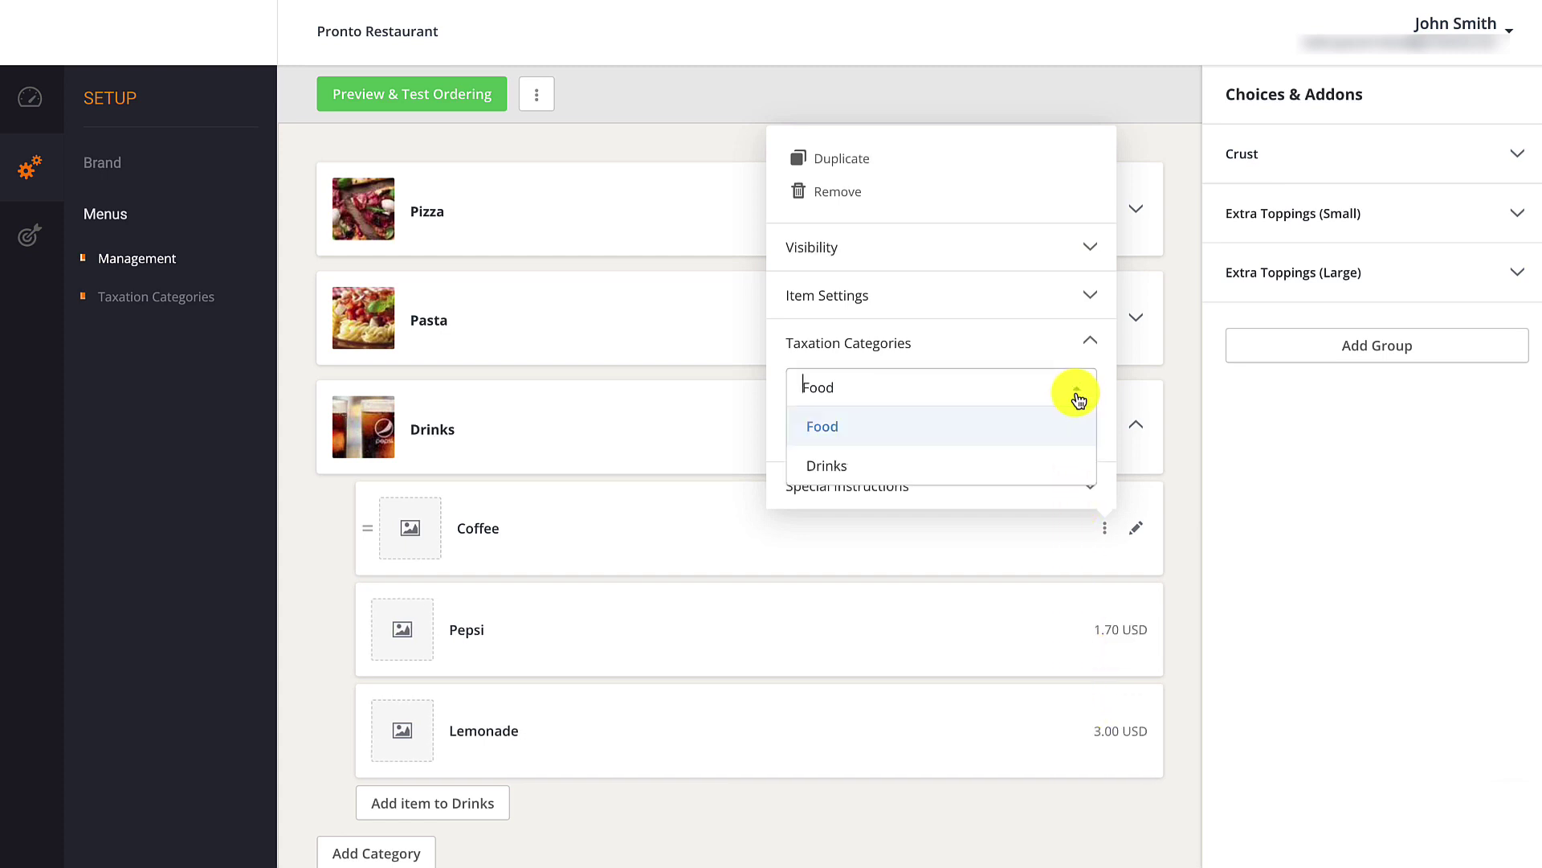
left_click(835, 465)
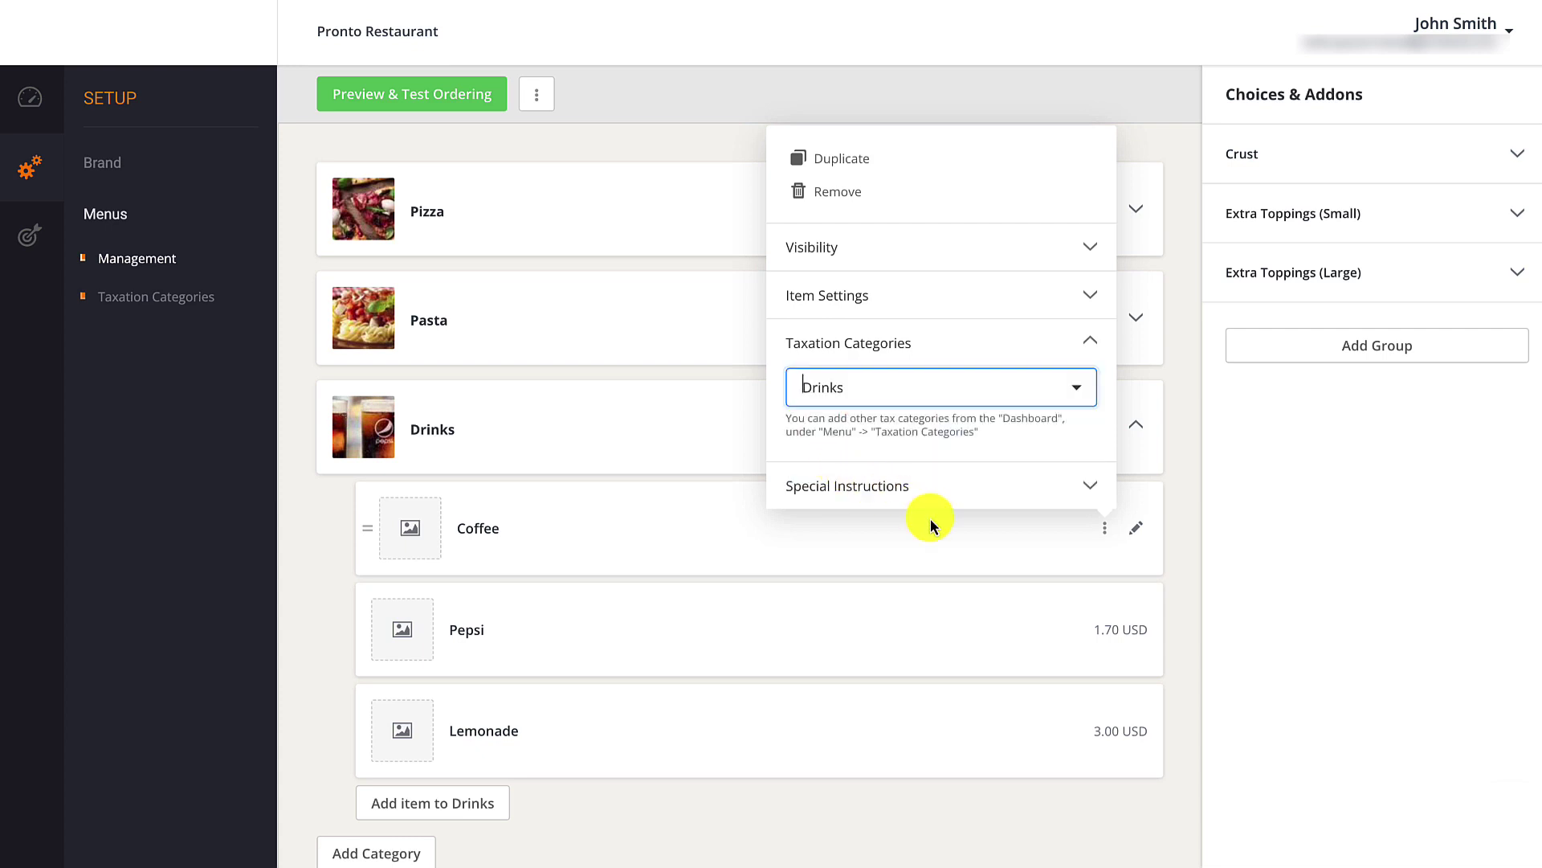
Assign the Pepsi item to the Drinks tax category as well.
left_click(1104, 627)
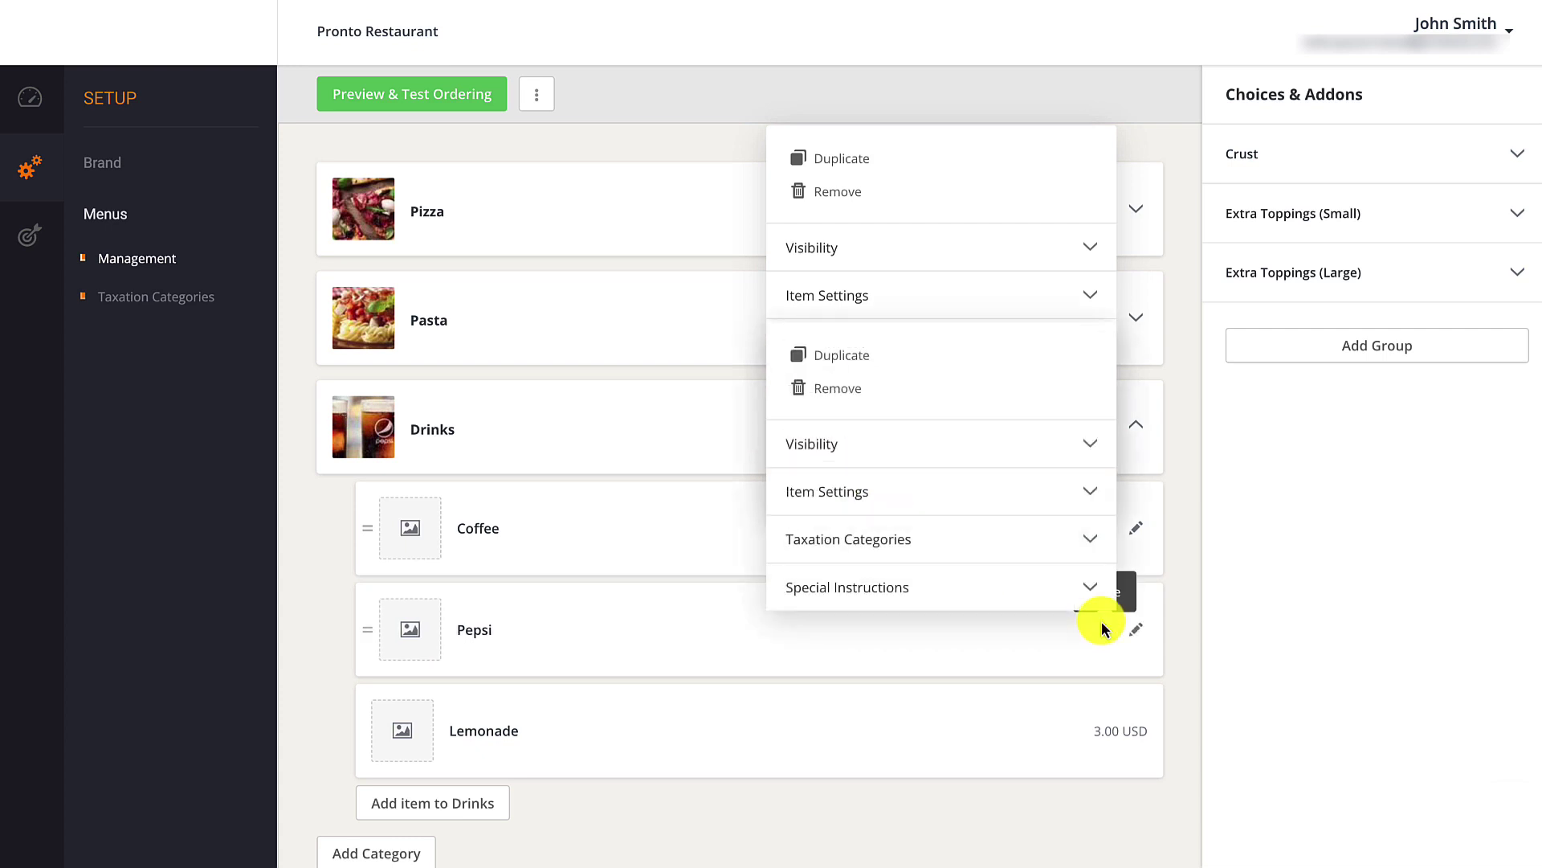
left_click(1090, 539)
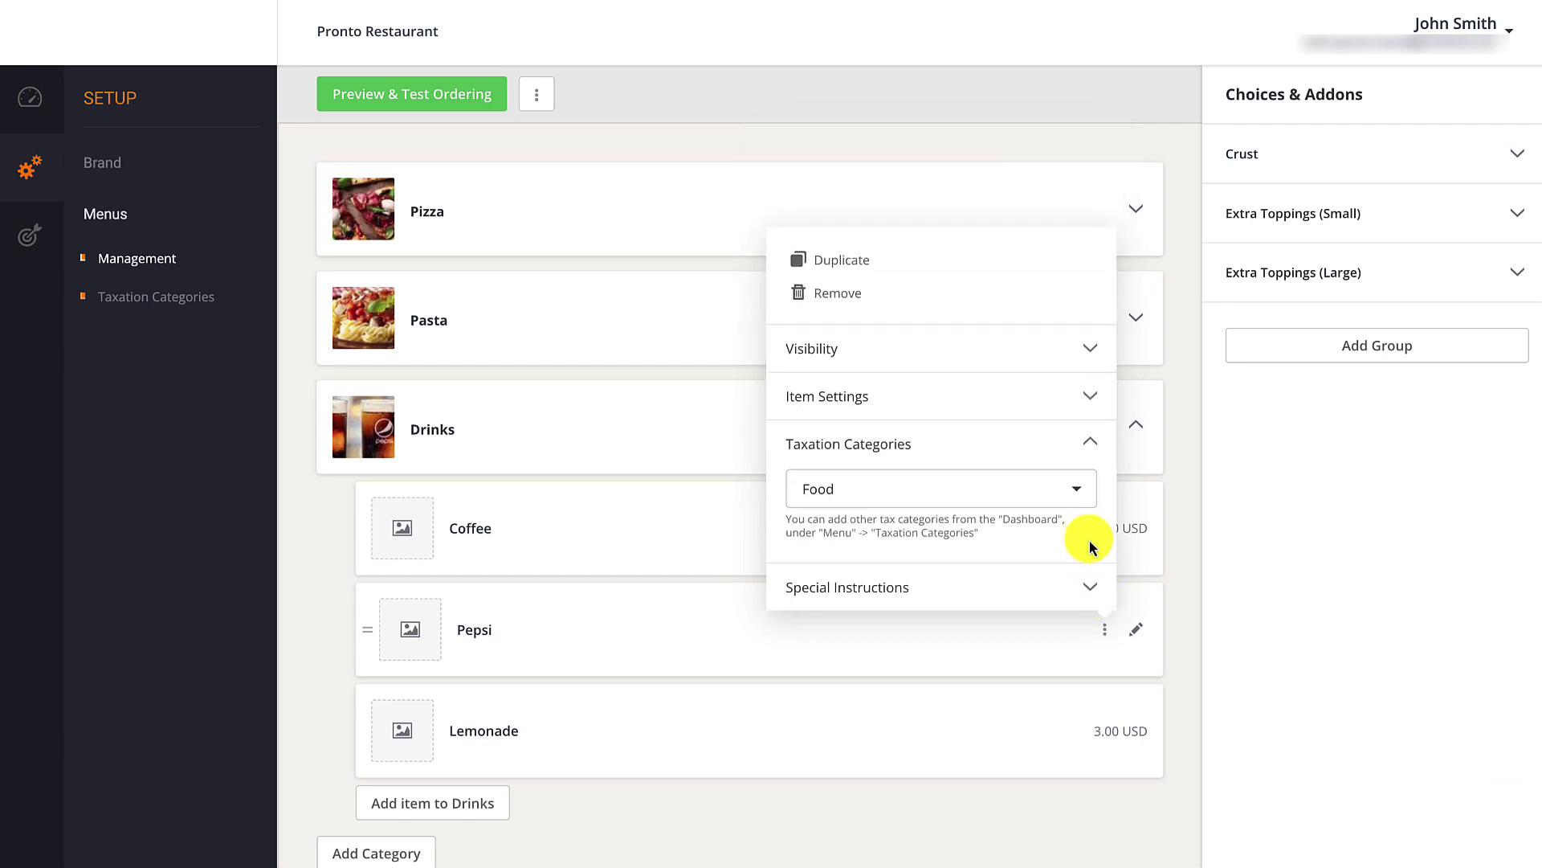
left_click(1083, 490)
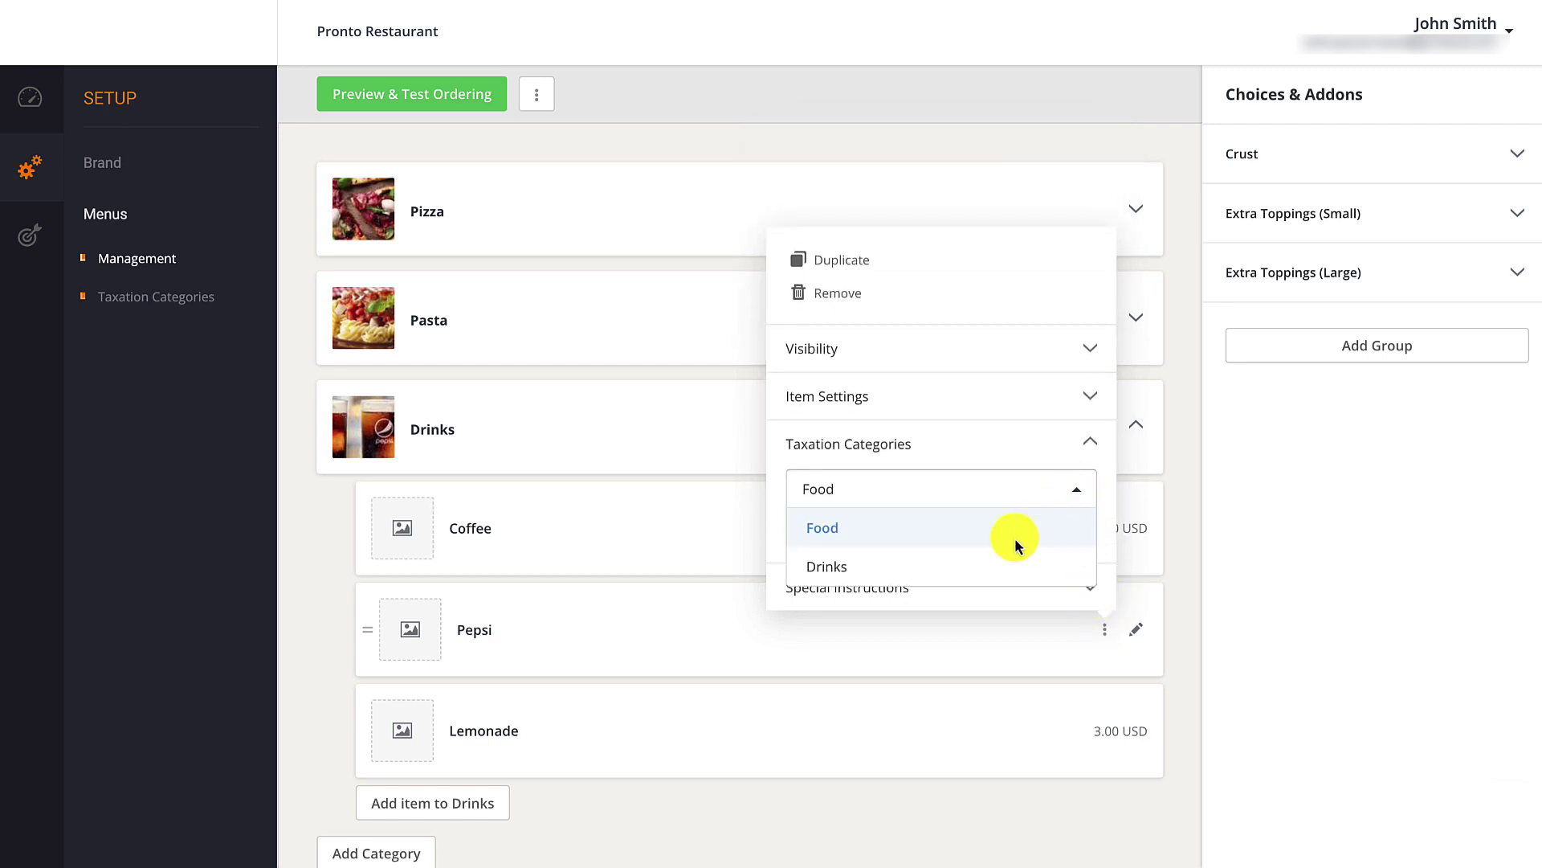
left_click(988, 567)
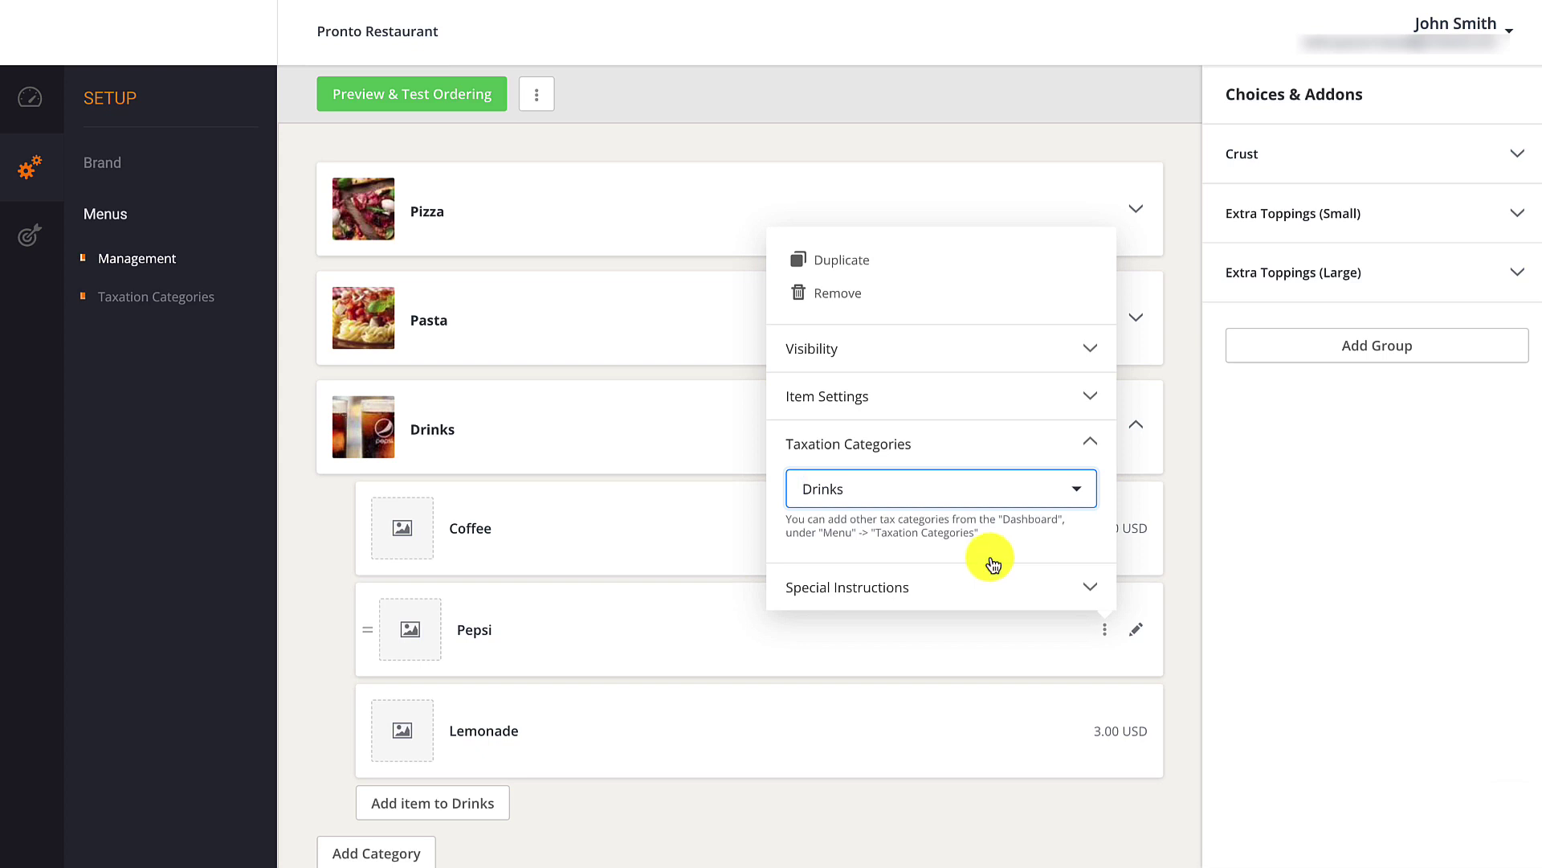
left_click(1135, 318)
Keep Spaghetti Bolognese in the Food category and open Pronto Brooklyn's location setup.
left_click(1136, 311)
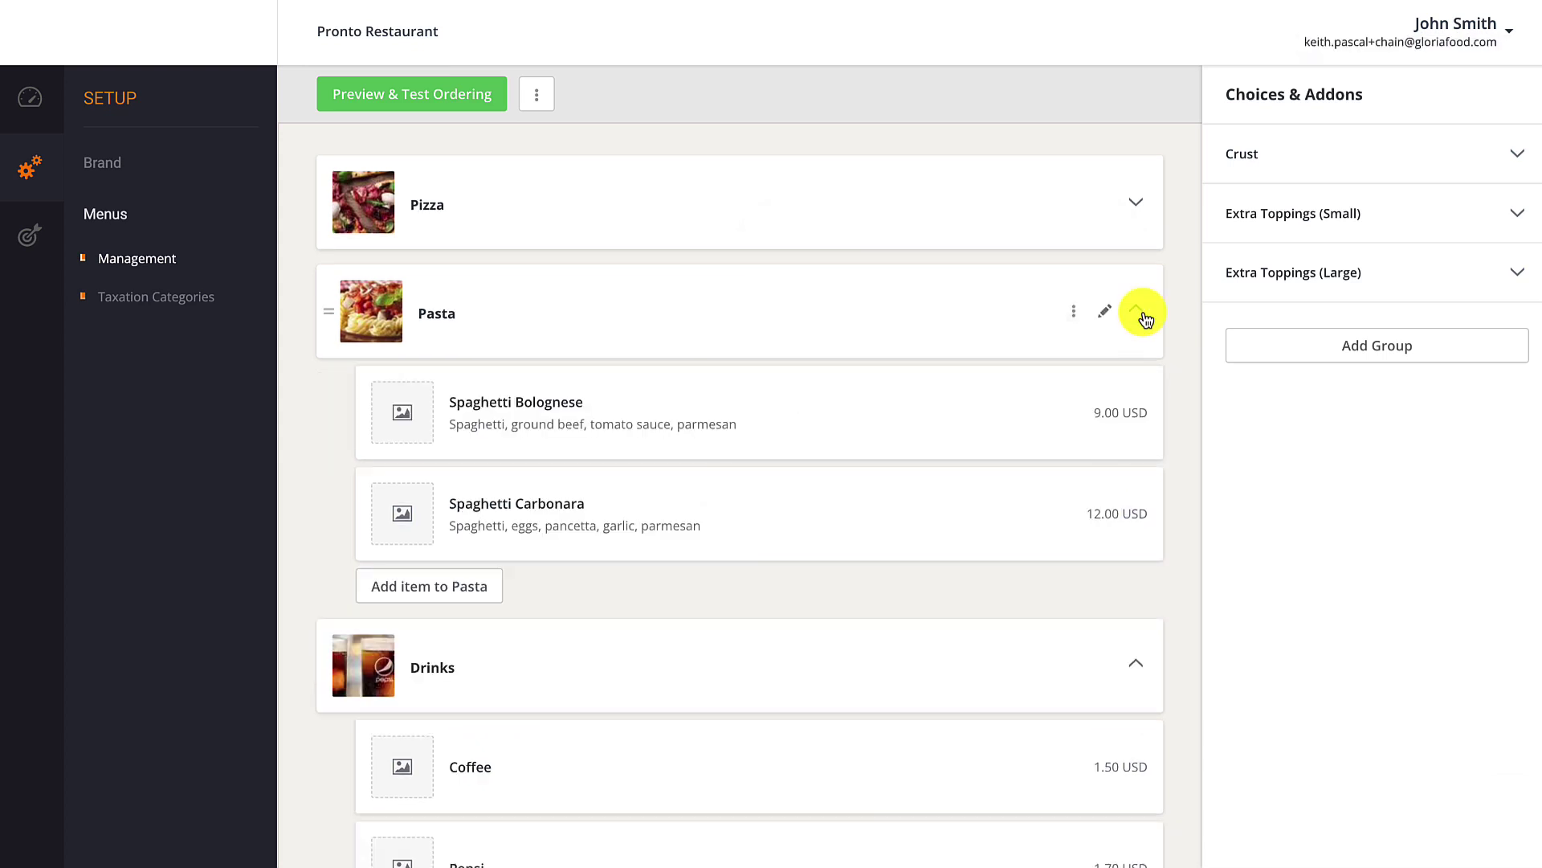
left_click(1103, 414)
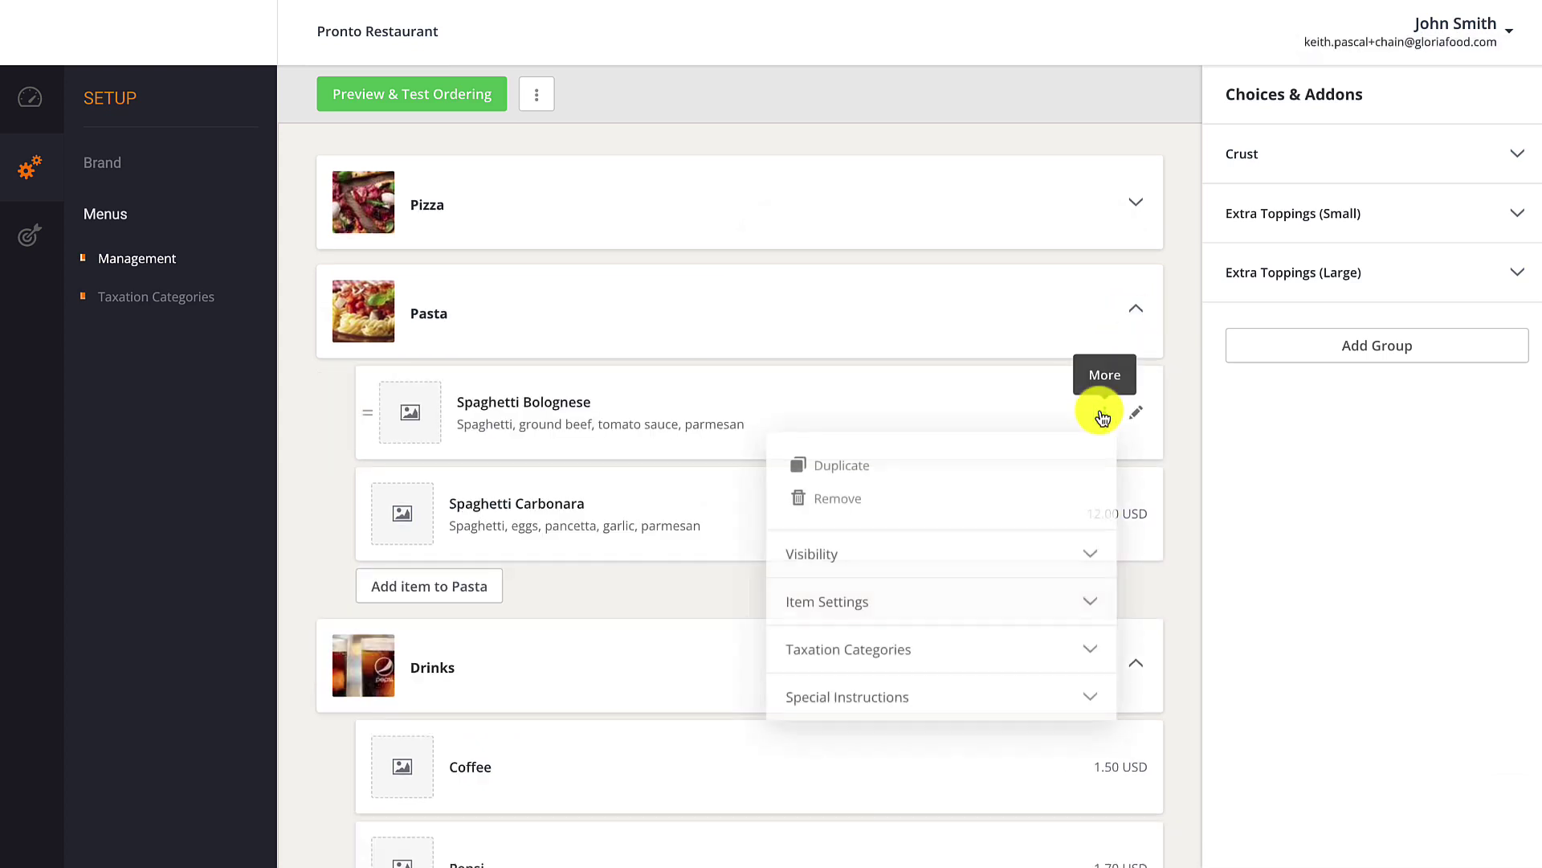
left_click(1096, 652)
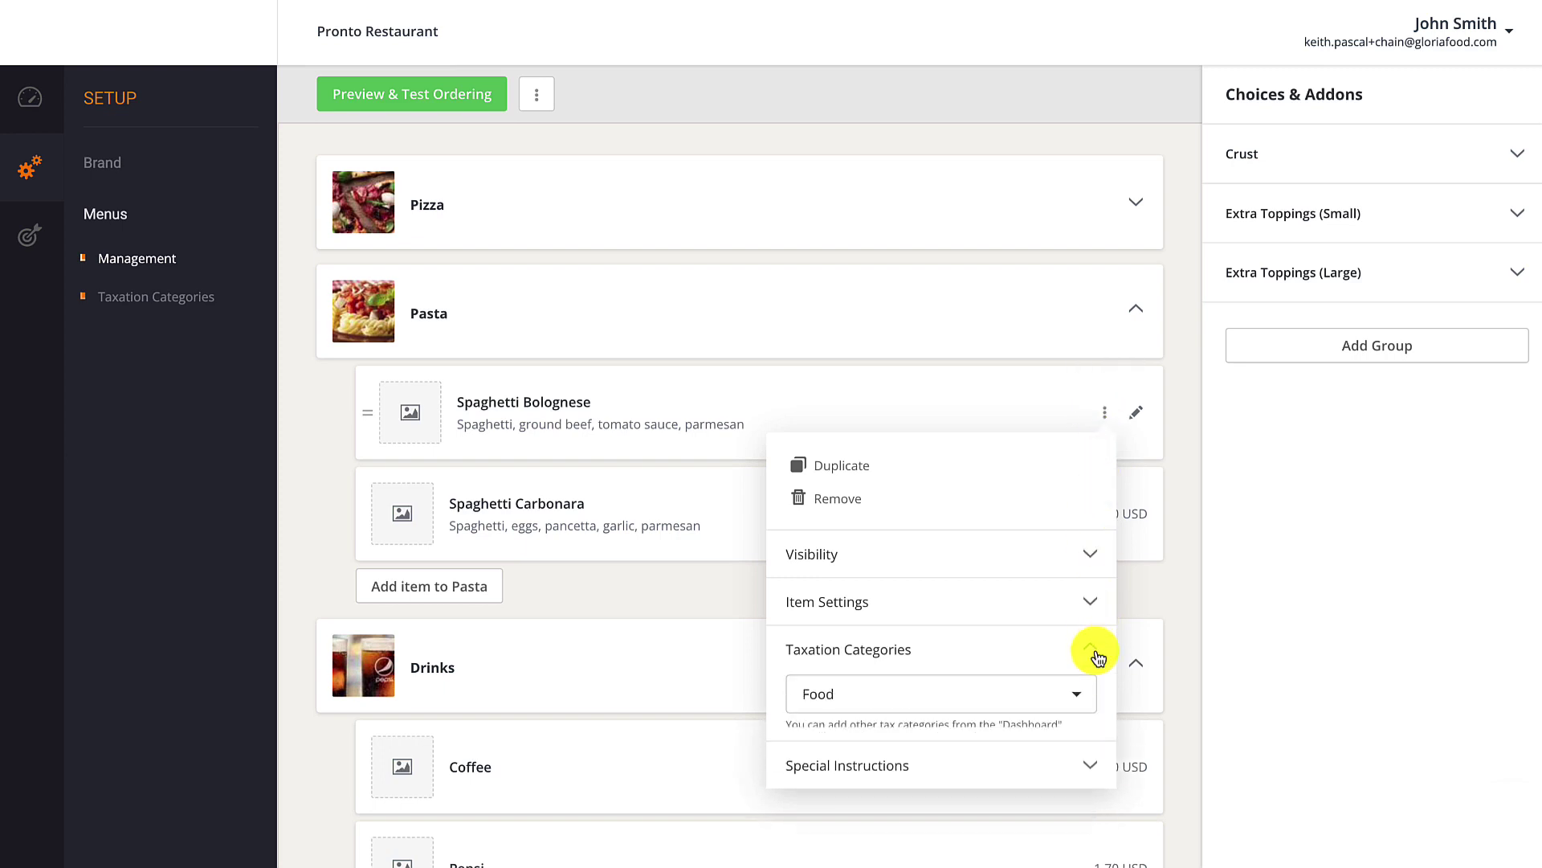
left_click(1078, 704)
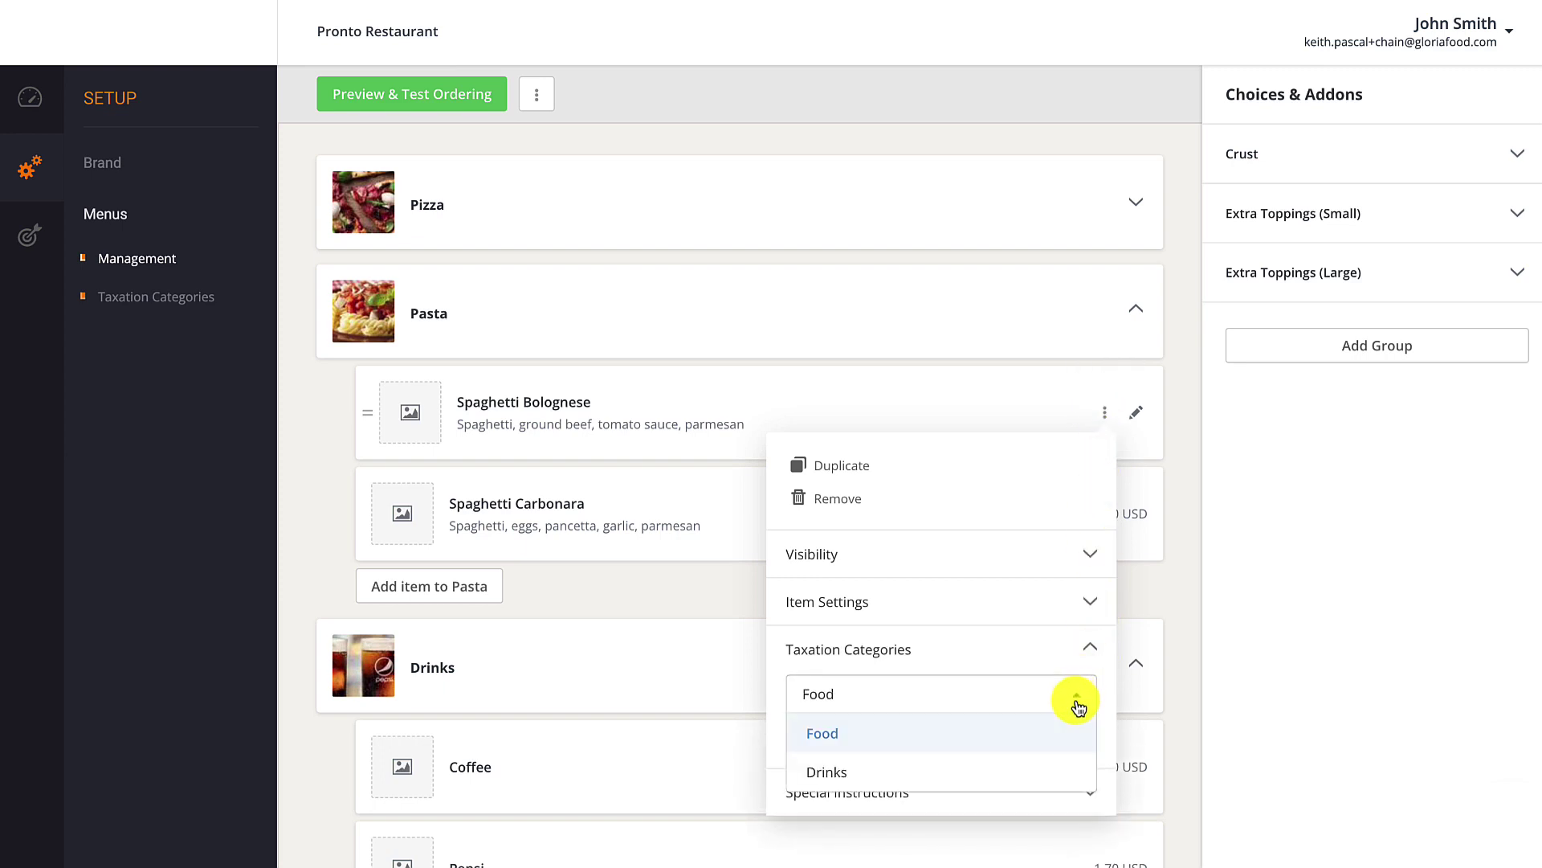
left_click(895, 731)
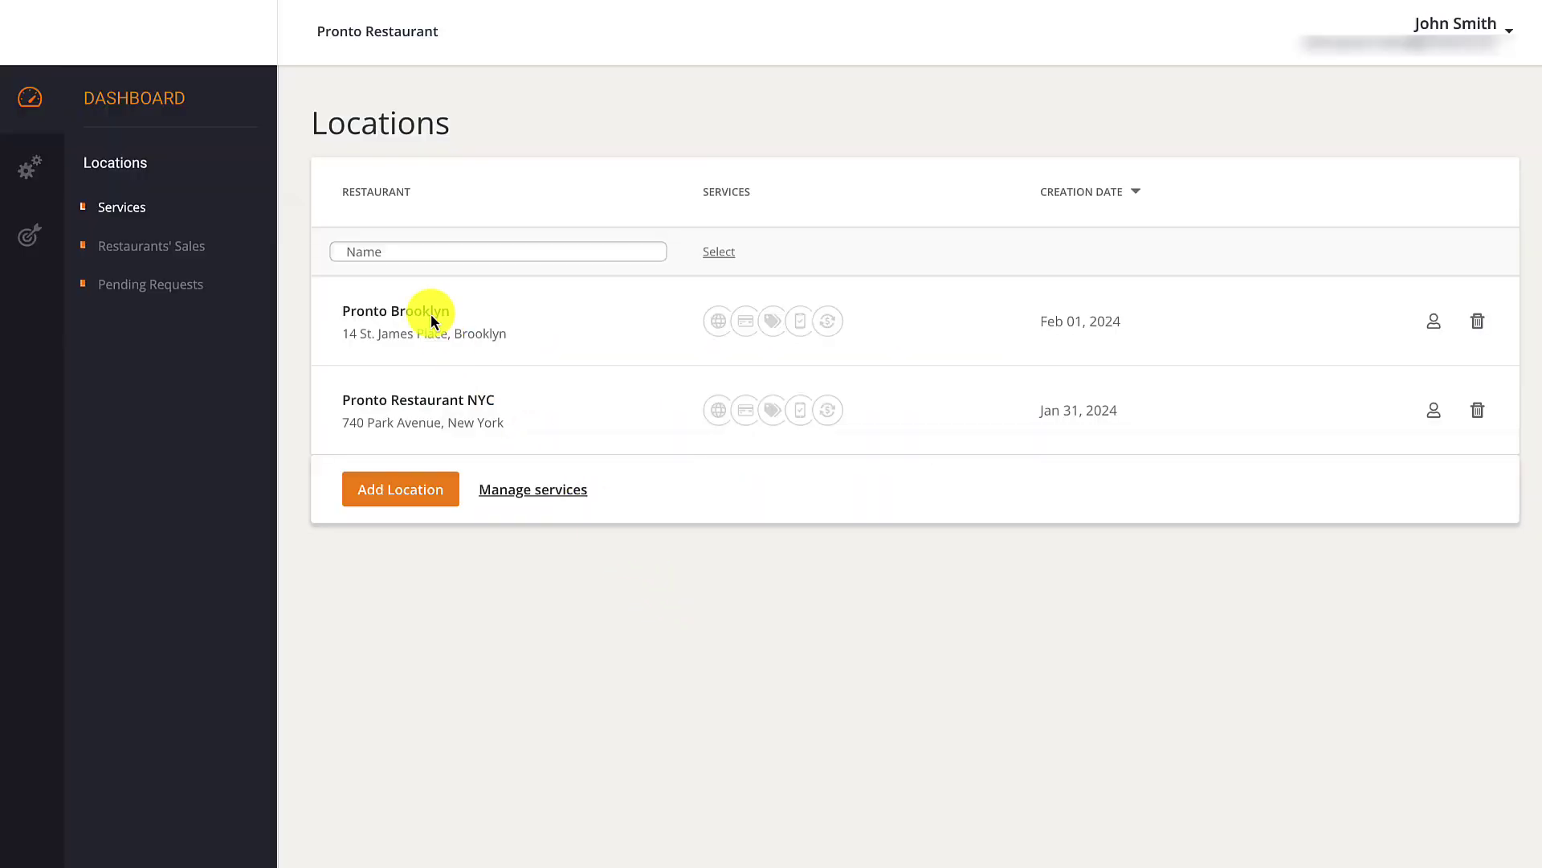
left_click(430, 312)
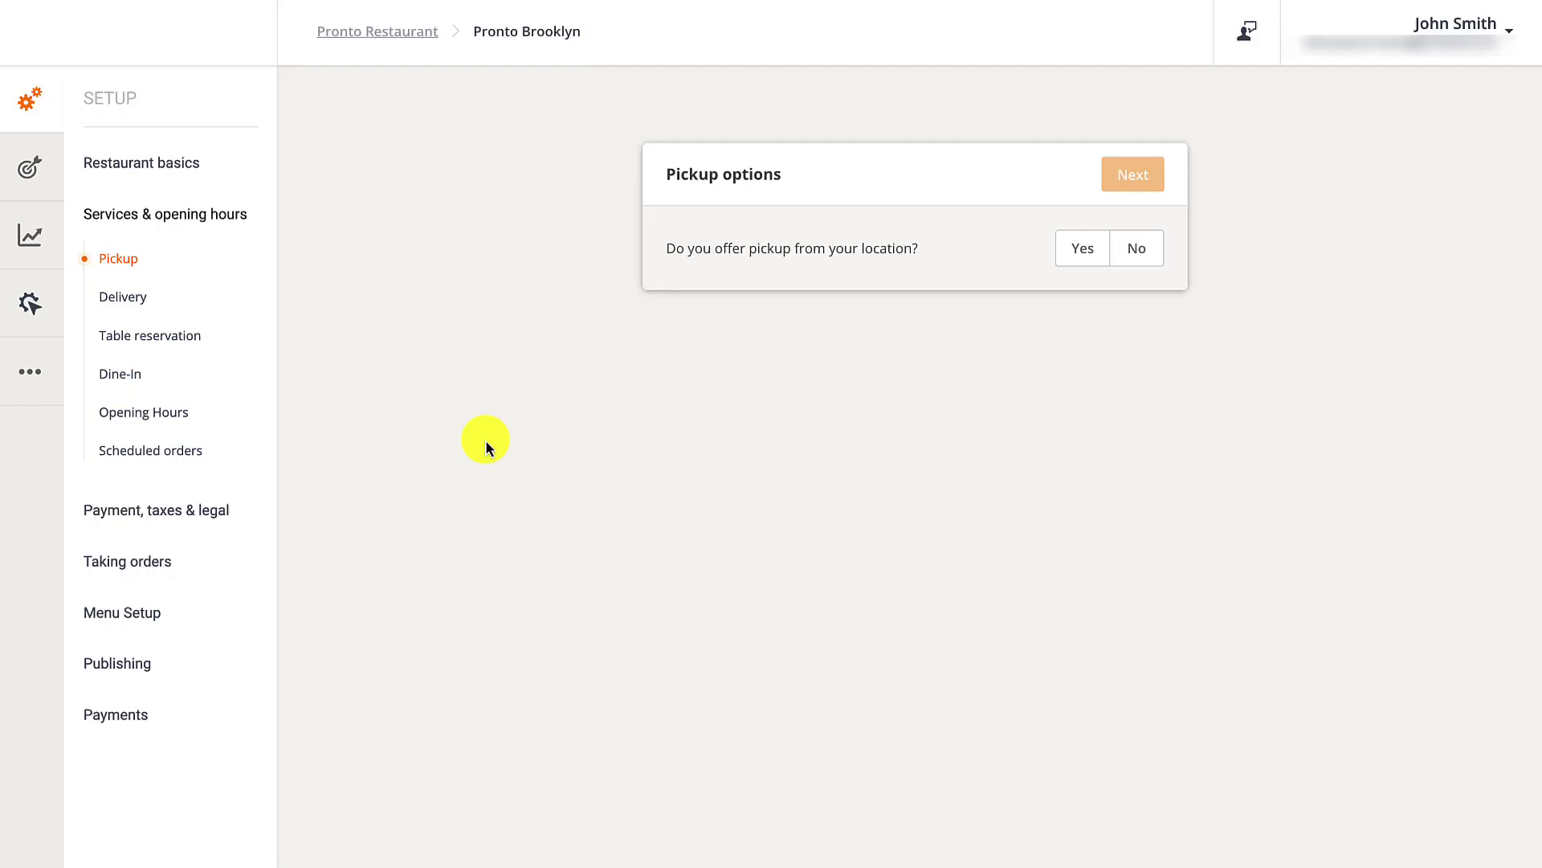
In Pronto Brooklyn's Taxation settings, dismiss the notice and keep tax added on top of prices.
left_click(218, 515)
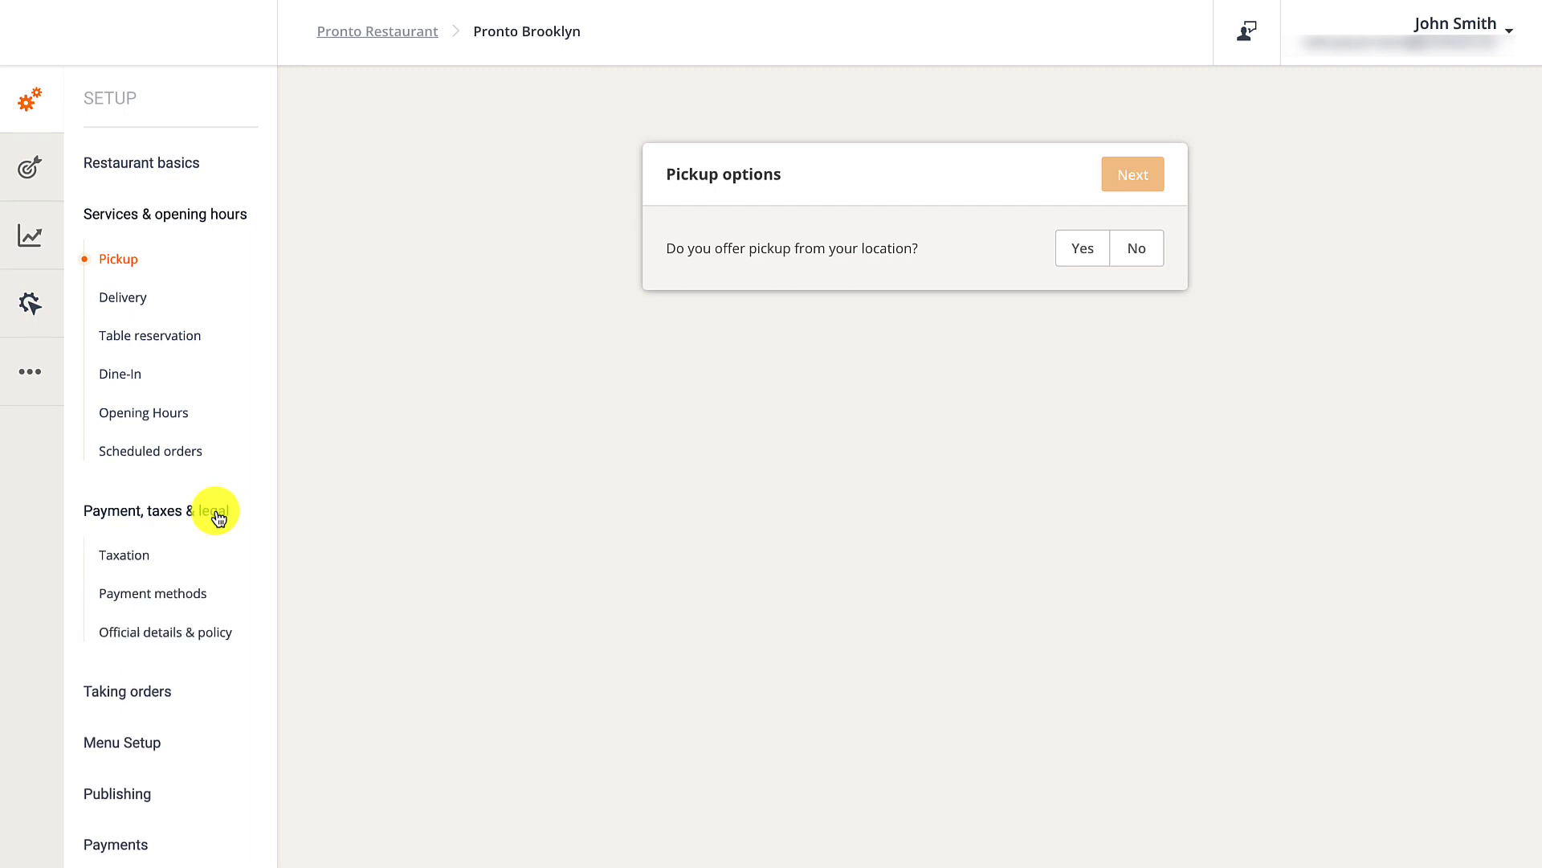
left_click(154, 560)
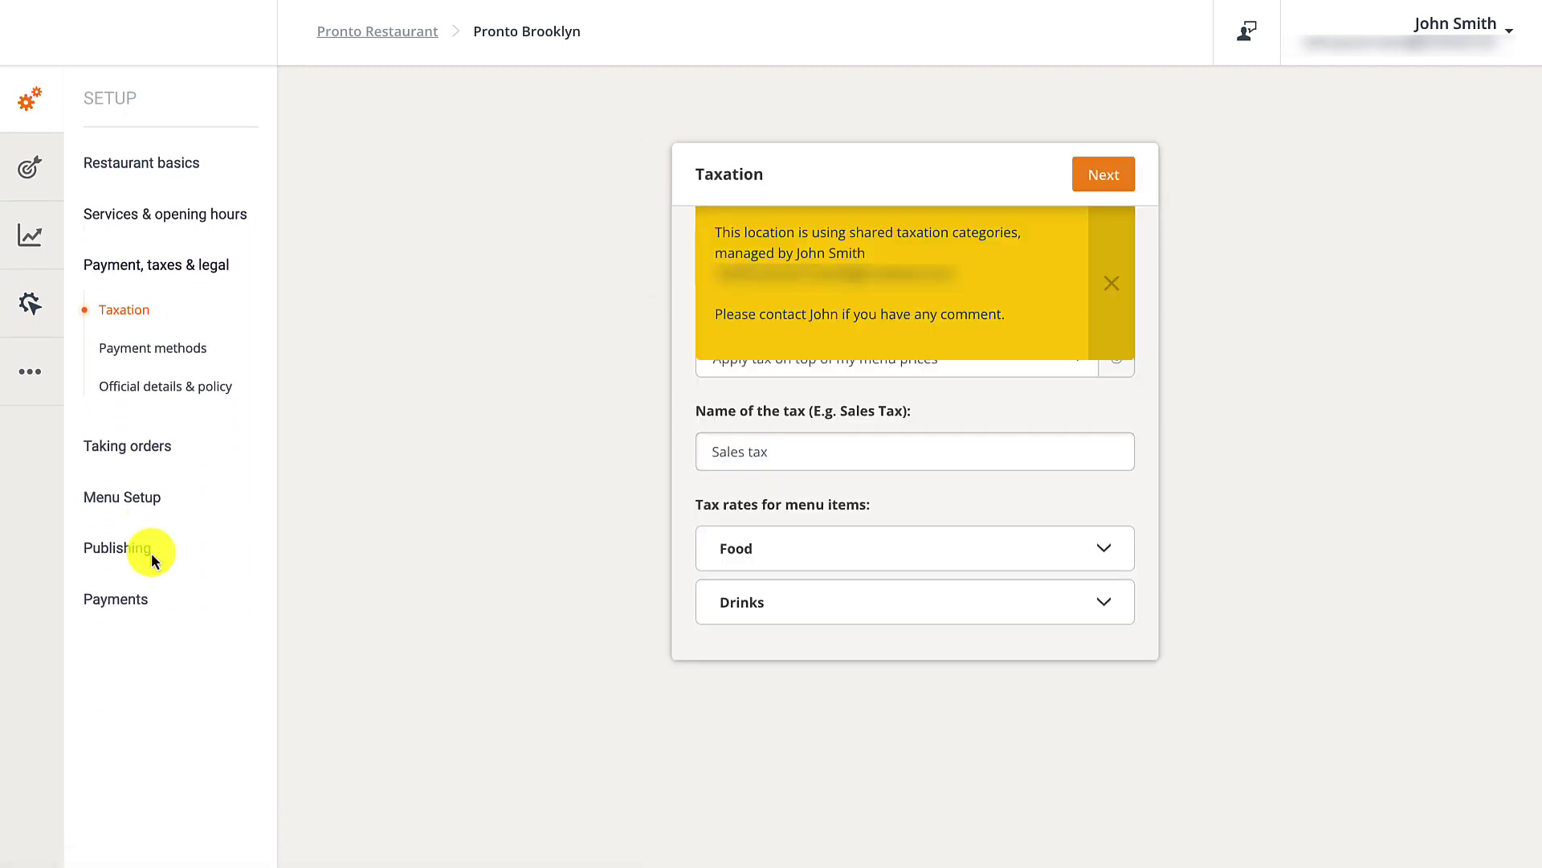
left_click(1115, 285)
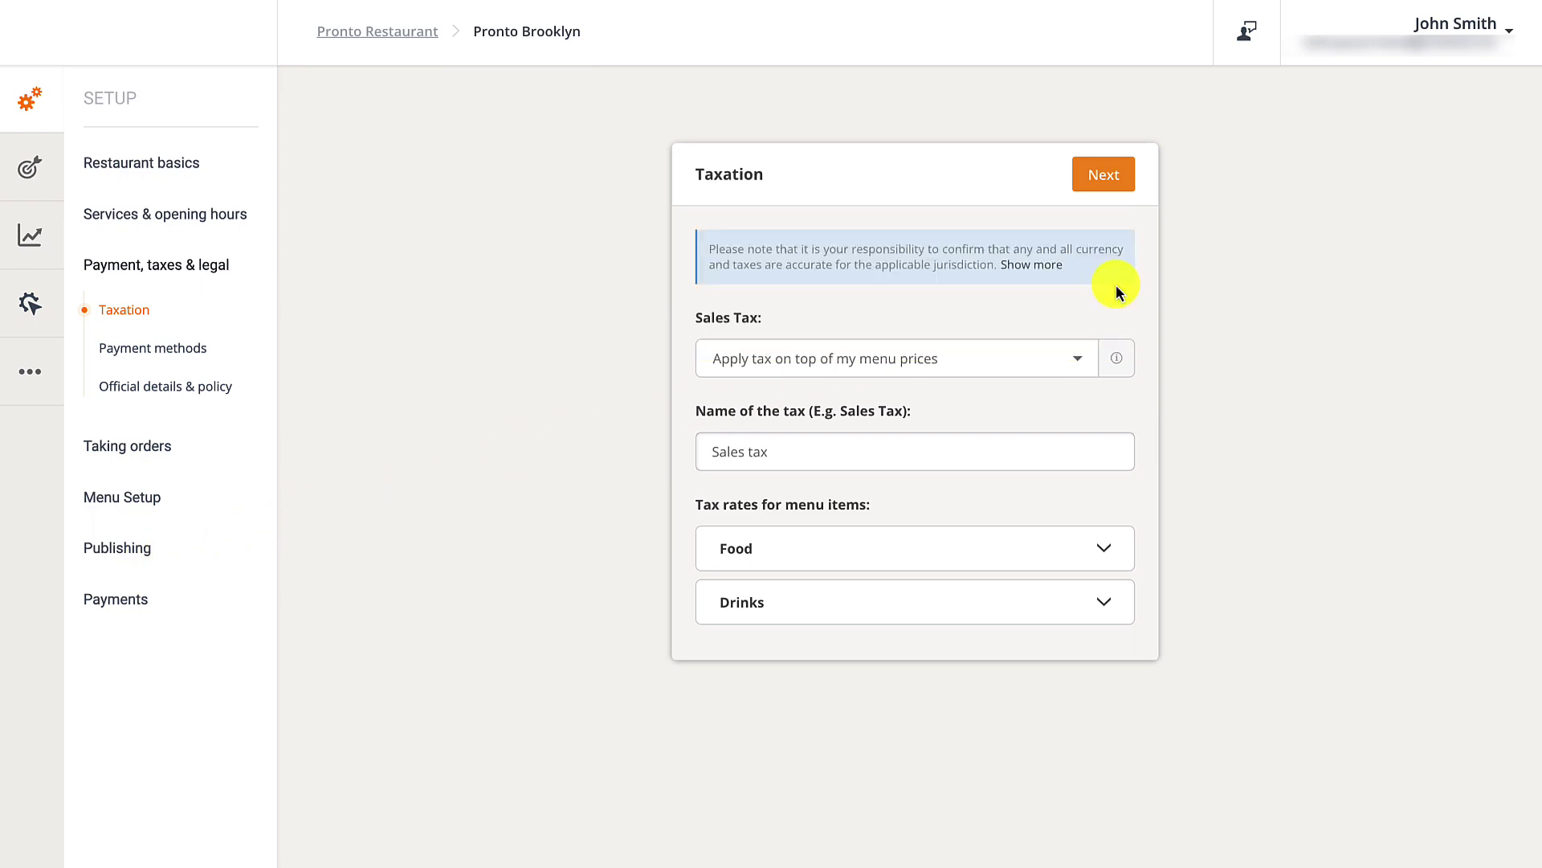
left_click(1116, 357)
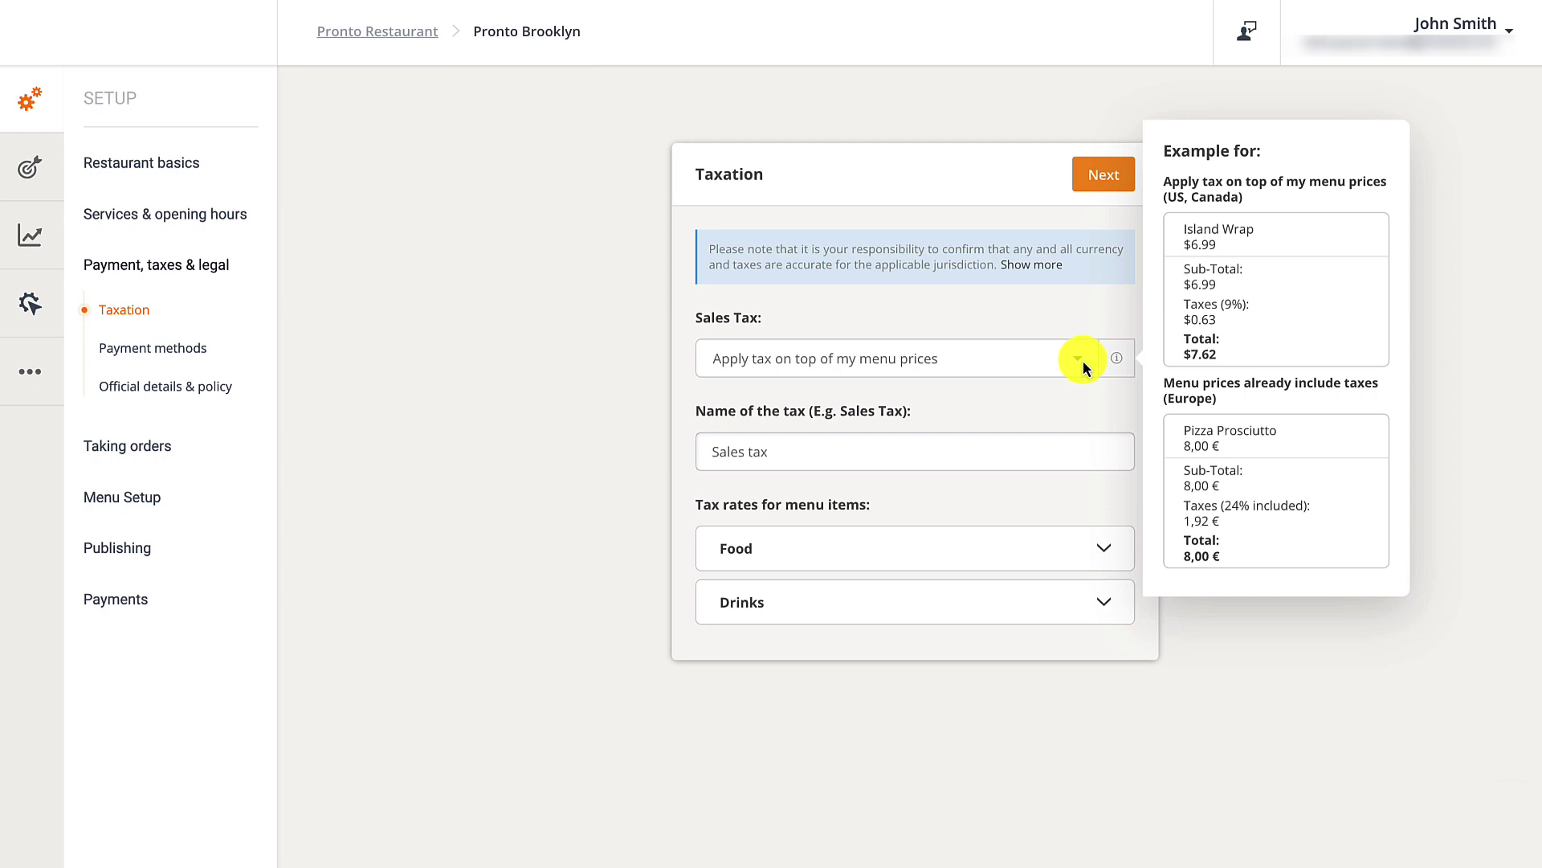
left_click(1083, 362)
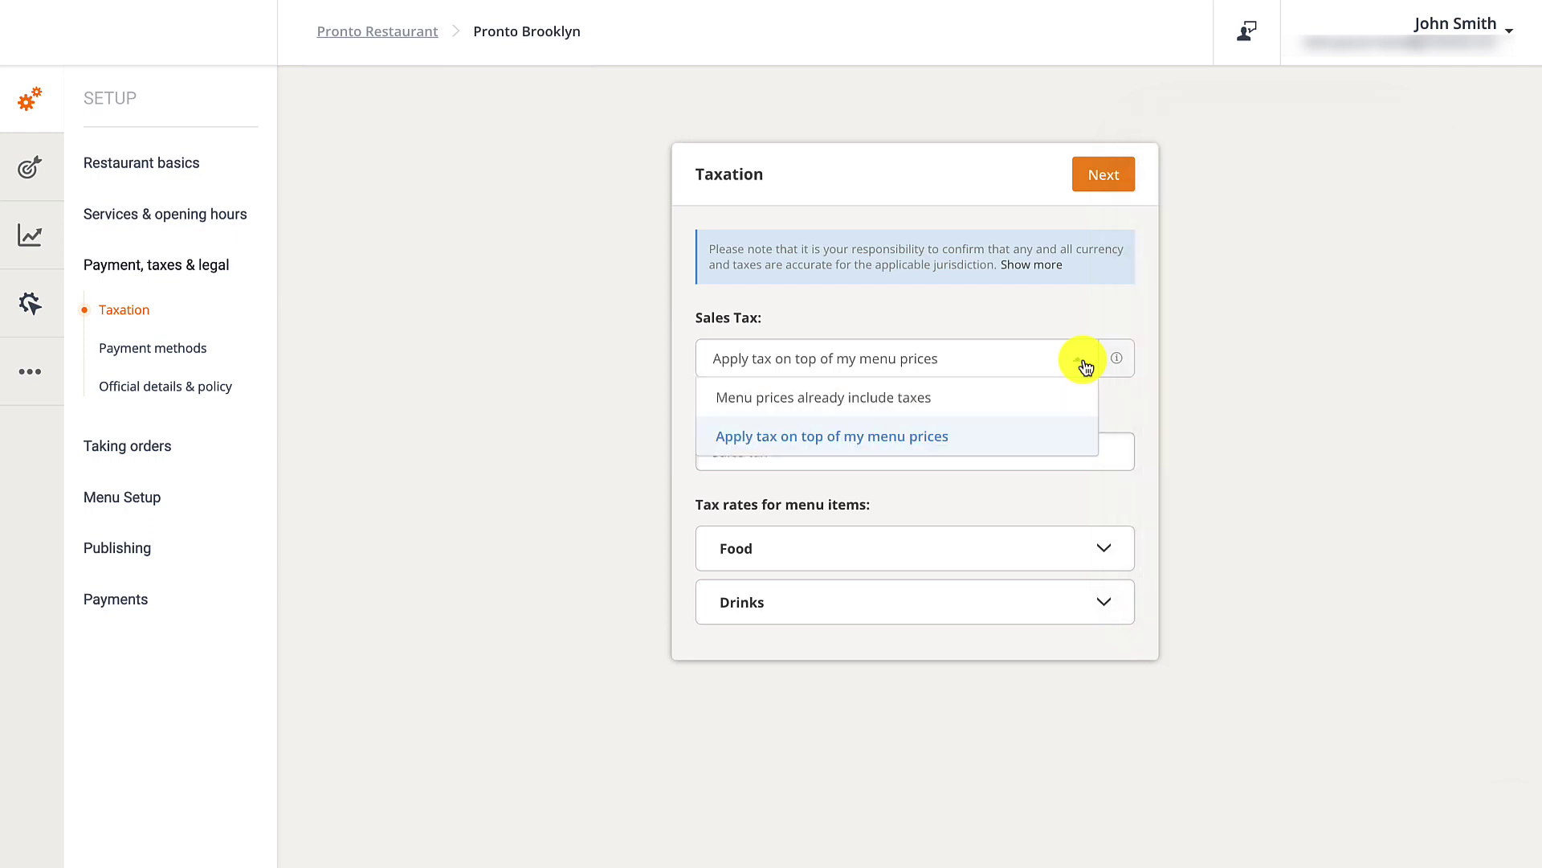
left_click(1084, 365)
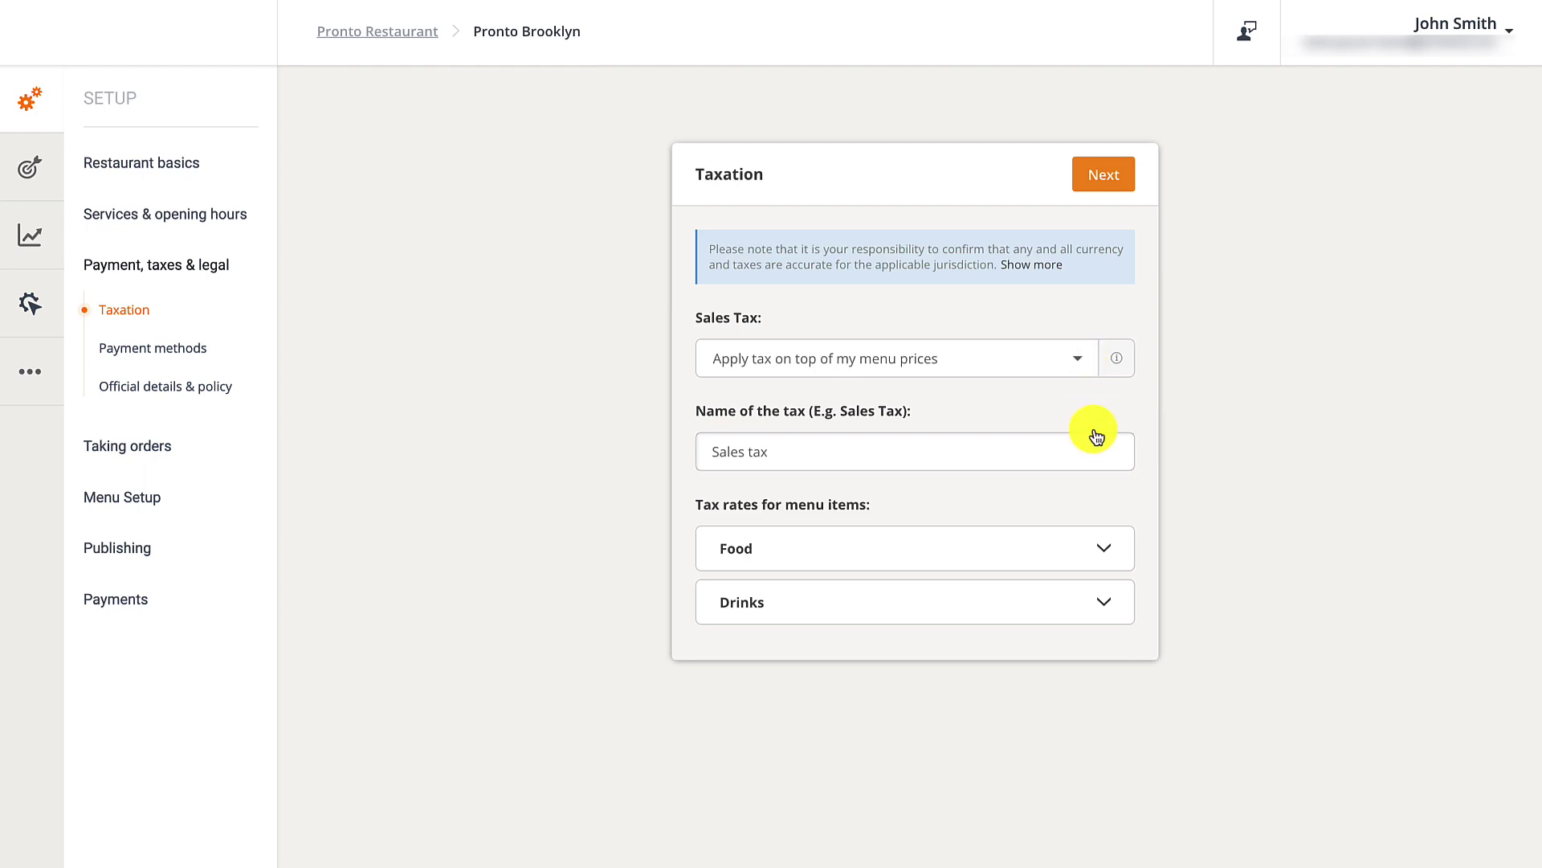
Set Food tax rates to 5% for pickup, delivery and in-restaurant, and save.
left_click(1110, 547)
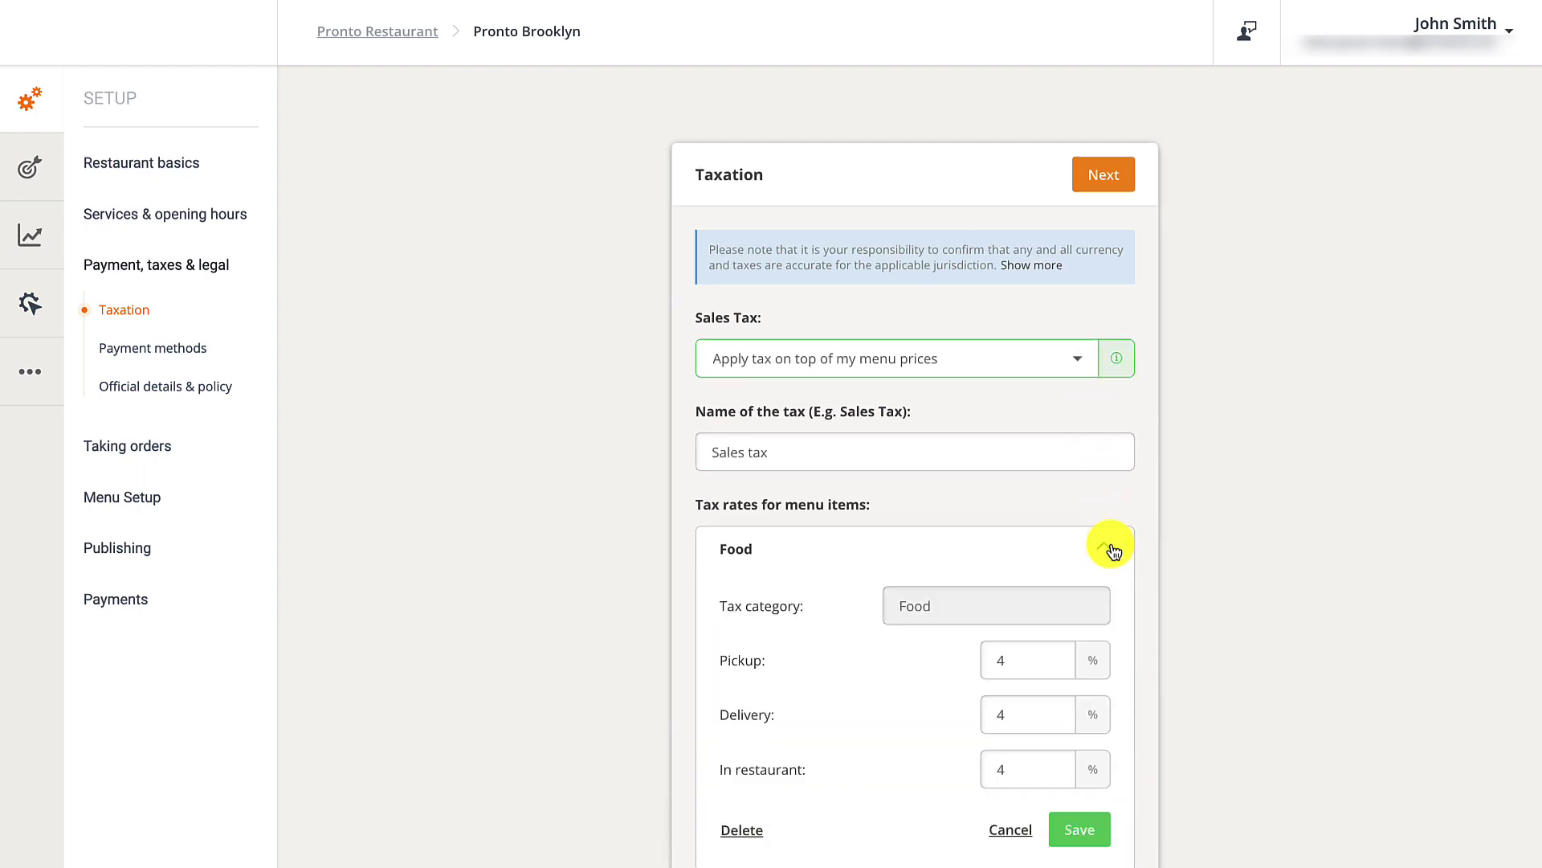
scroll(1112, 546, "down", 3)
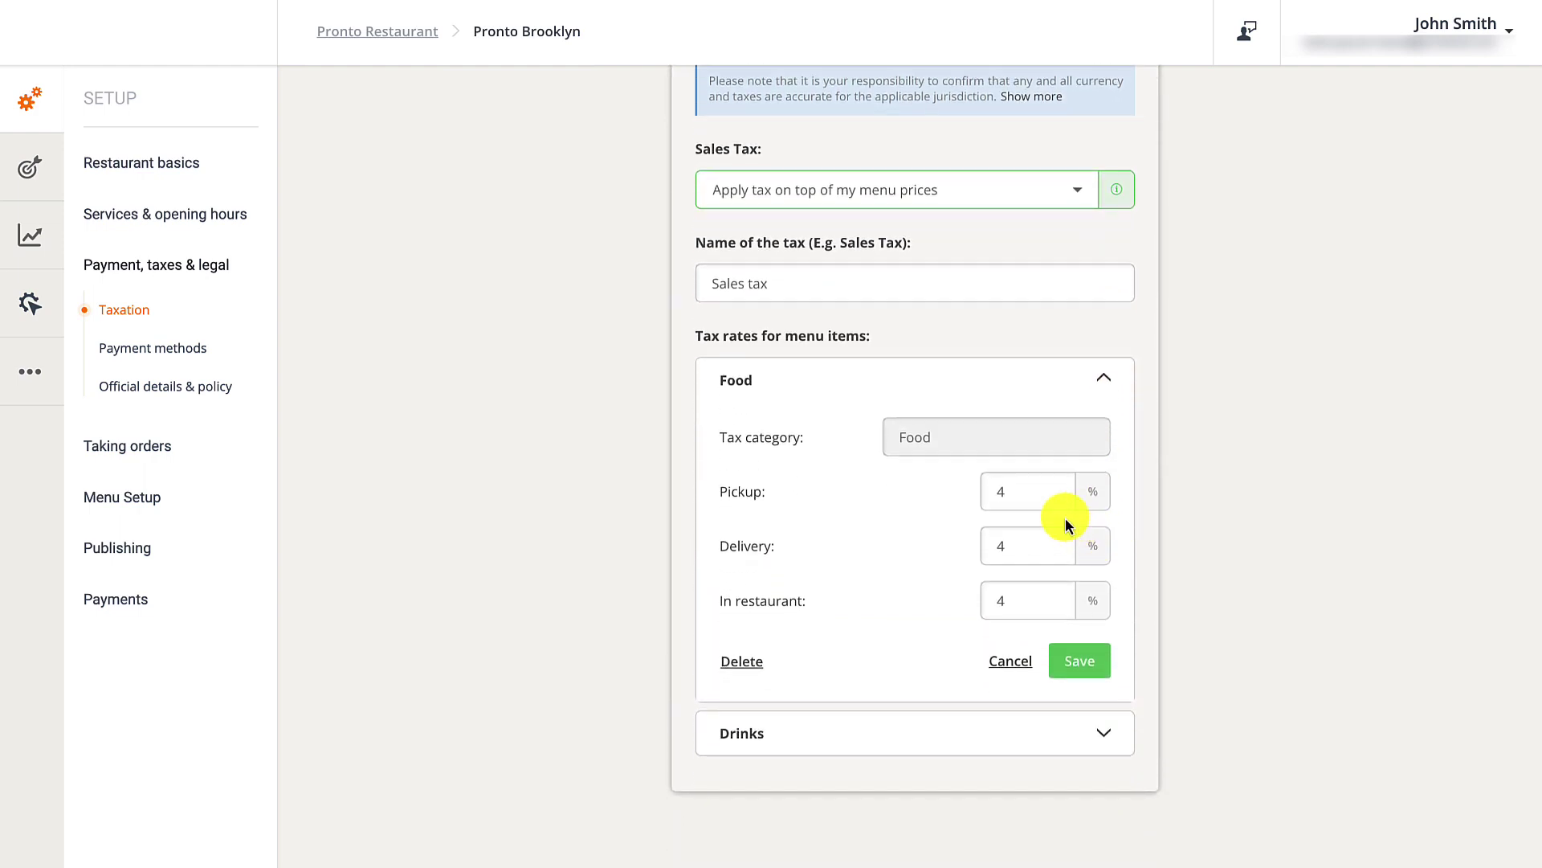
left_click(1033, 491)
key("BackSpace")
type("5")
key("Tab")
type("5")
key("Tab")
type("5")
left_click(1097, 665)
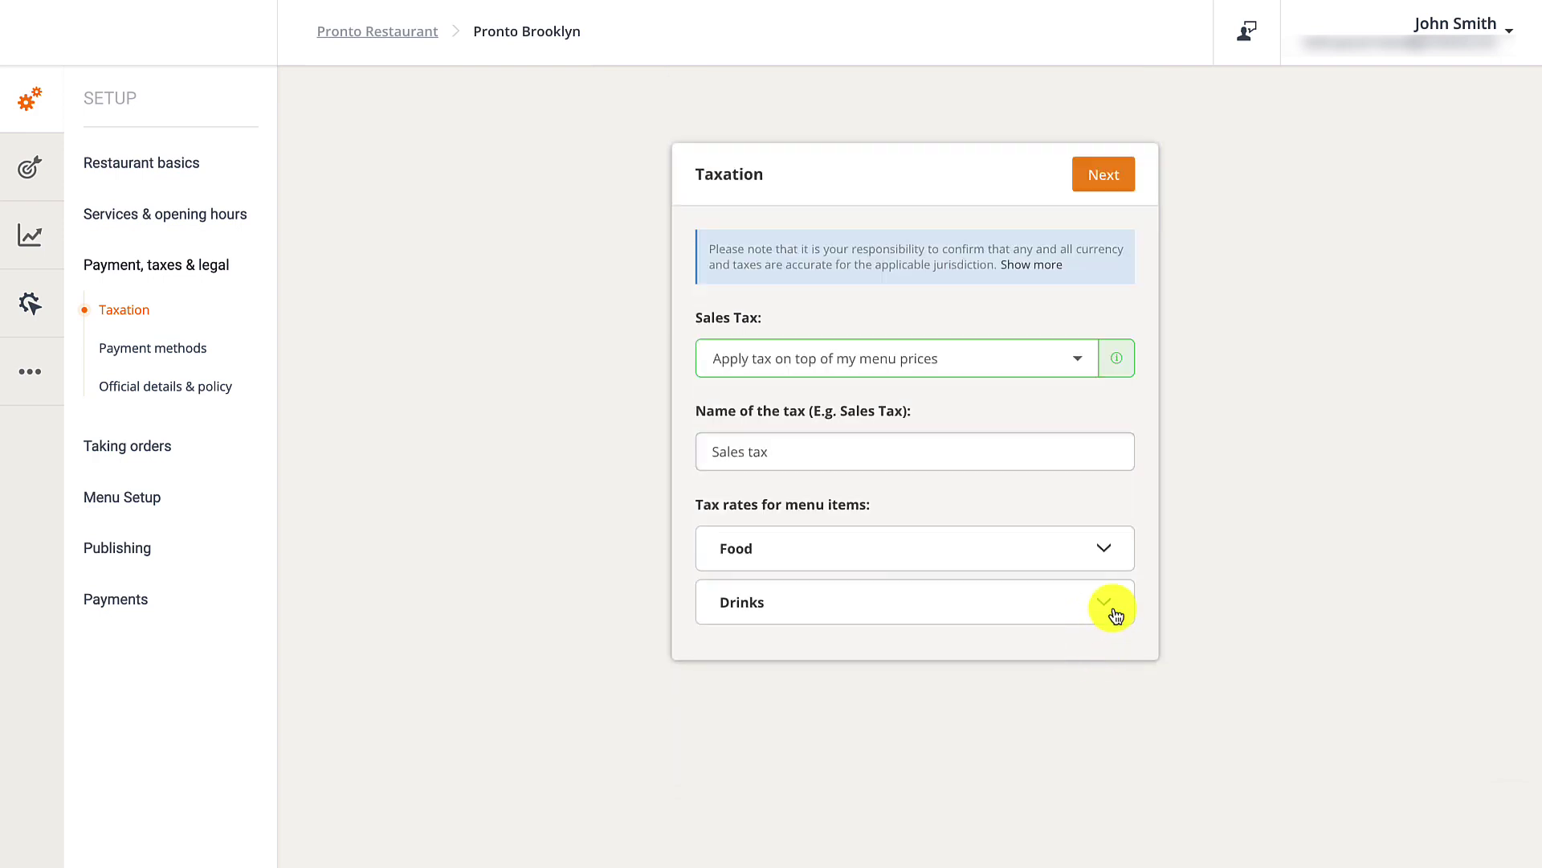
Set Drinks tax rates to 5% pickup, 6% delivery, 7% in-restaurant, and save.
left_click(1115, 614)
left_click(1034, 610)
key("BackSpace")
type("5")
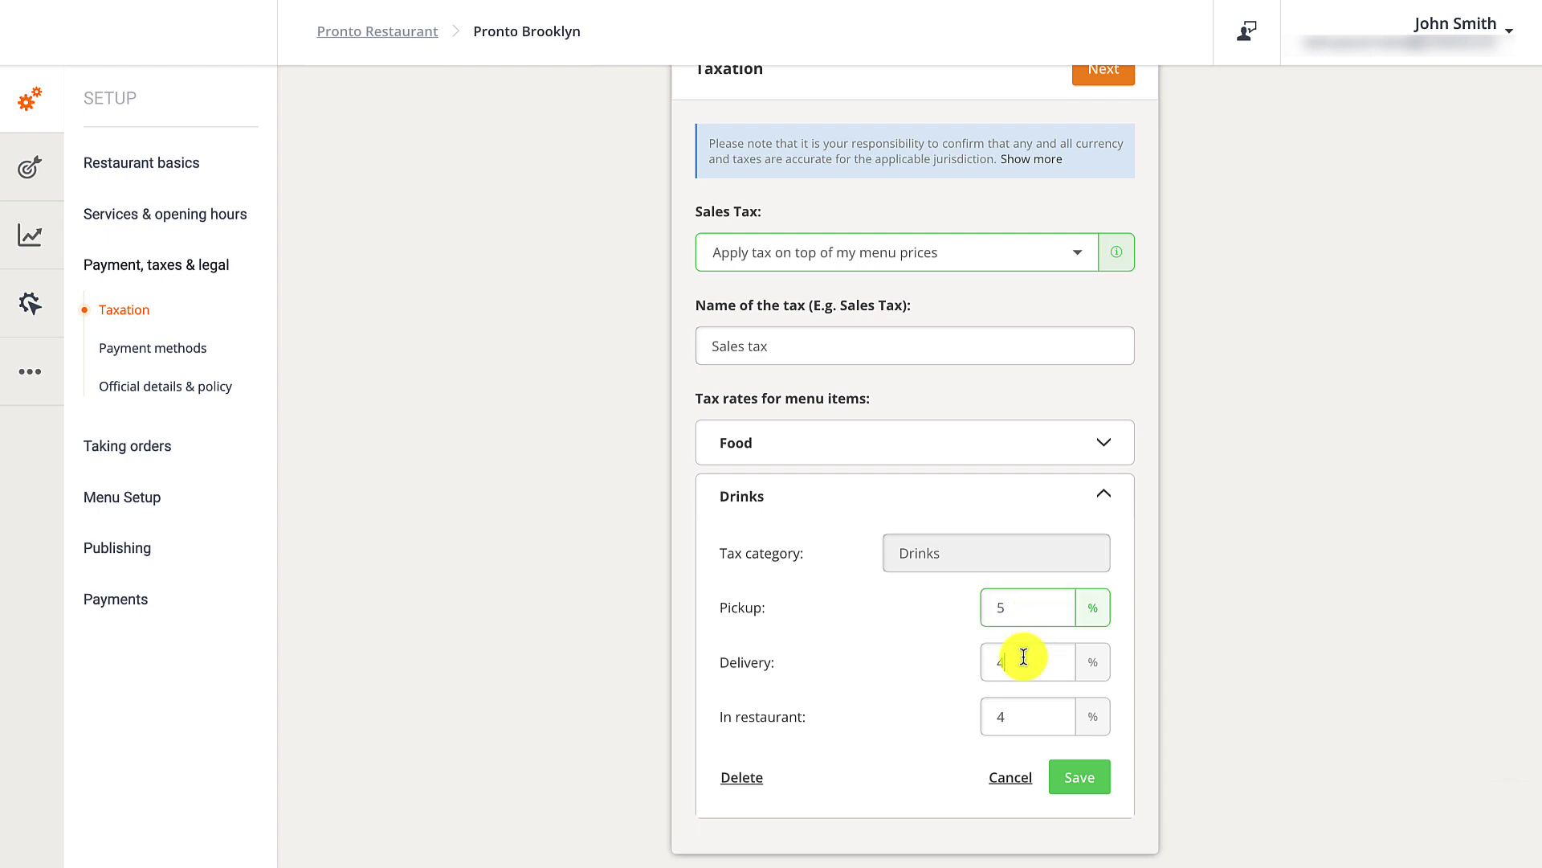
left_click(1024, 657)
key("BackSpace")
type("6")
left_click(1023, 713)
key("BackSpace")
type("7")
left_click(1078, 774)
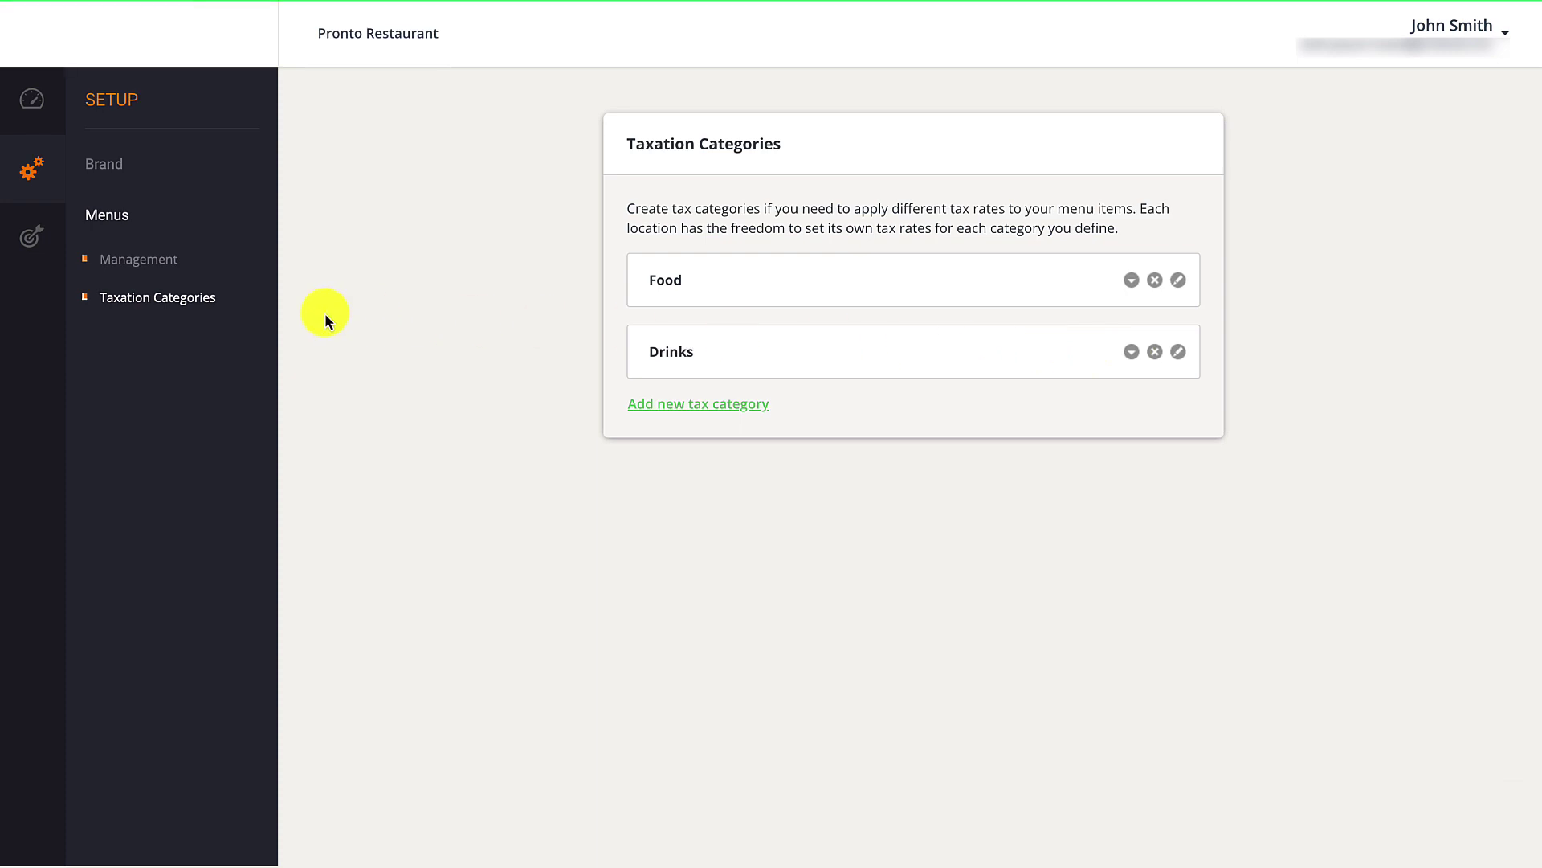
Go to the chain's Marketing promotions and start adding a new promo deal.
left_click(32, 249)
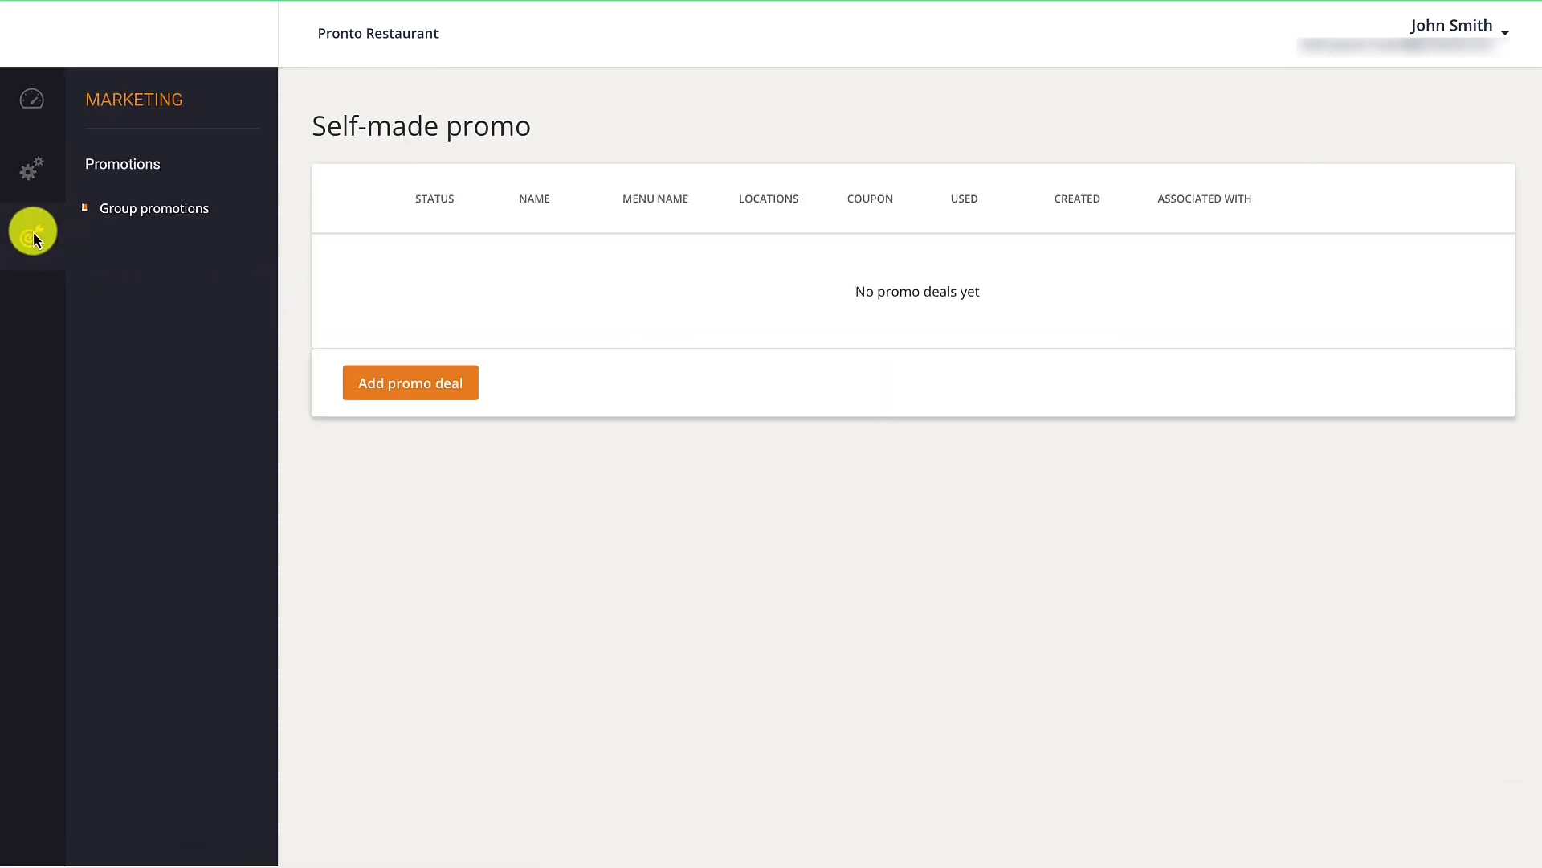
left_click(418, 386)
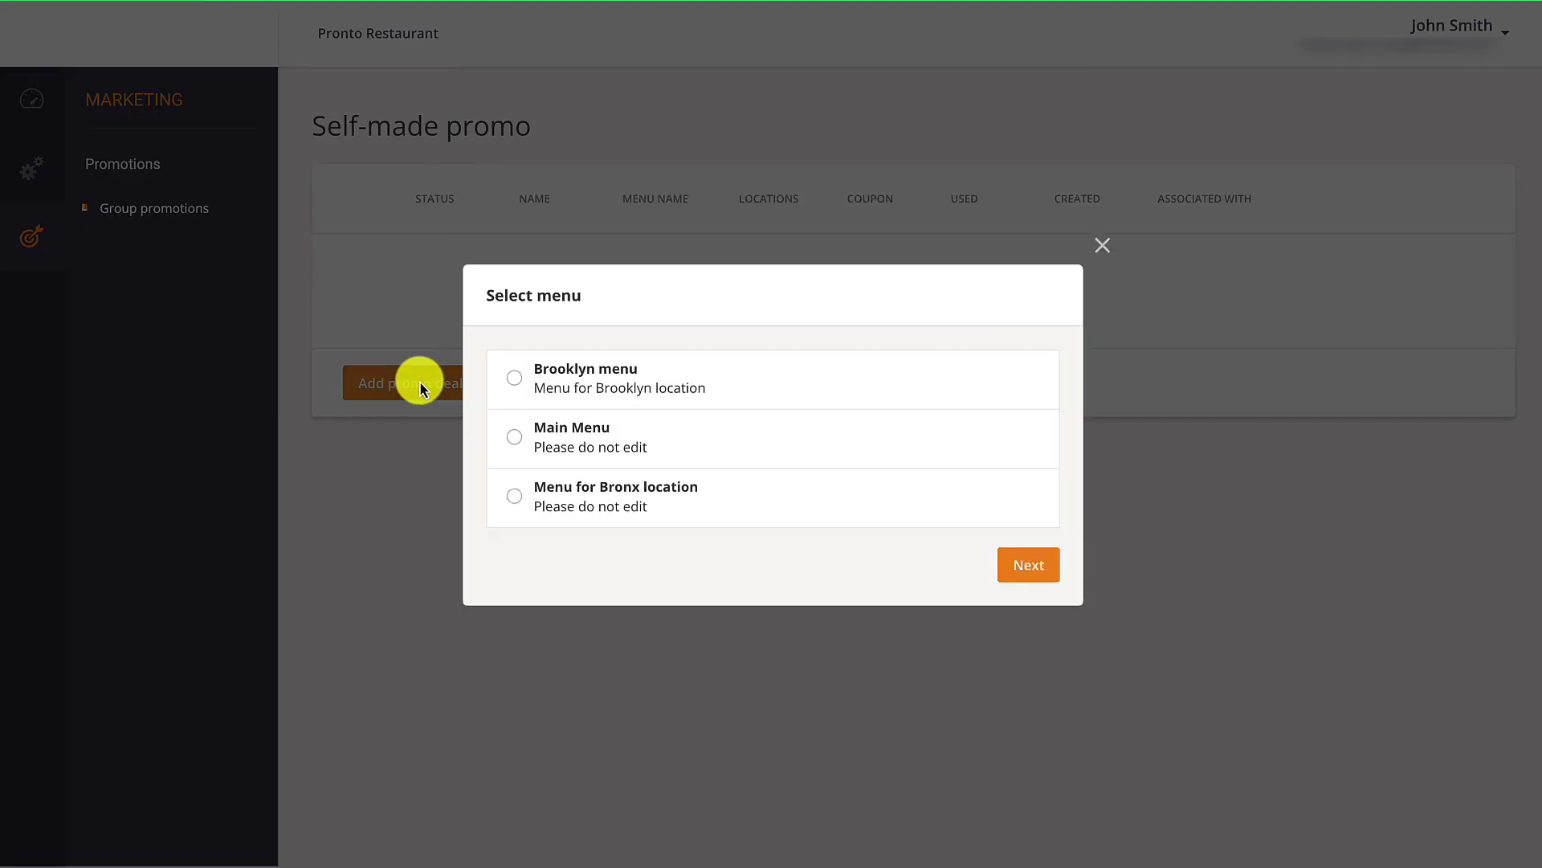
Apply the promo to Main Menu as a percentage cart discount headlined 10%.
left_click(516, 436)
left_click(1023, 567)
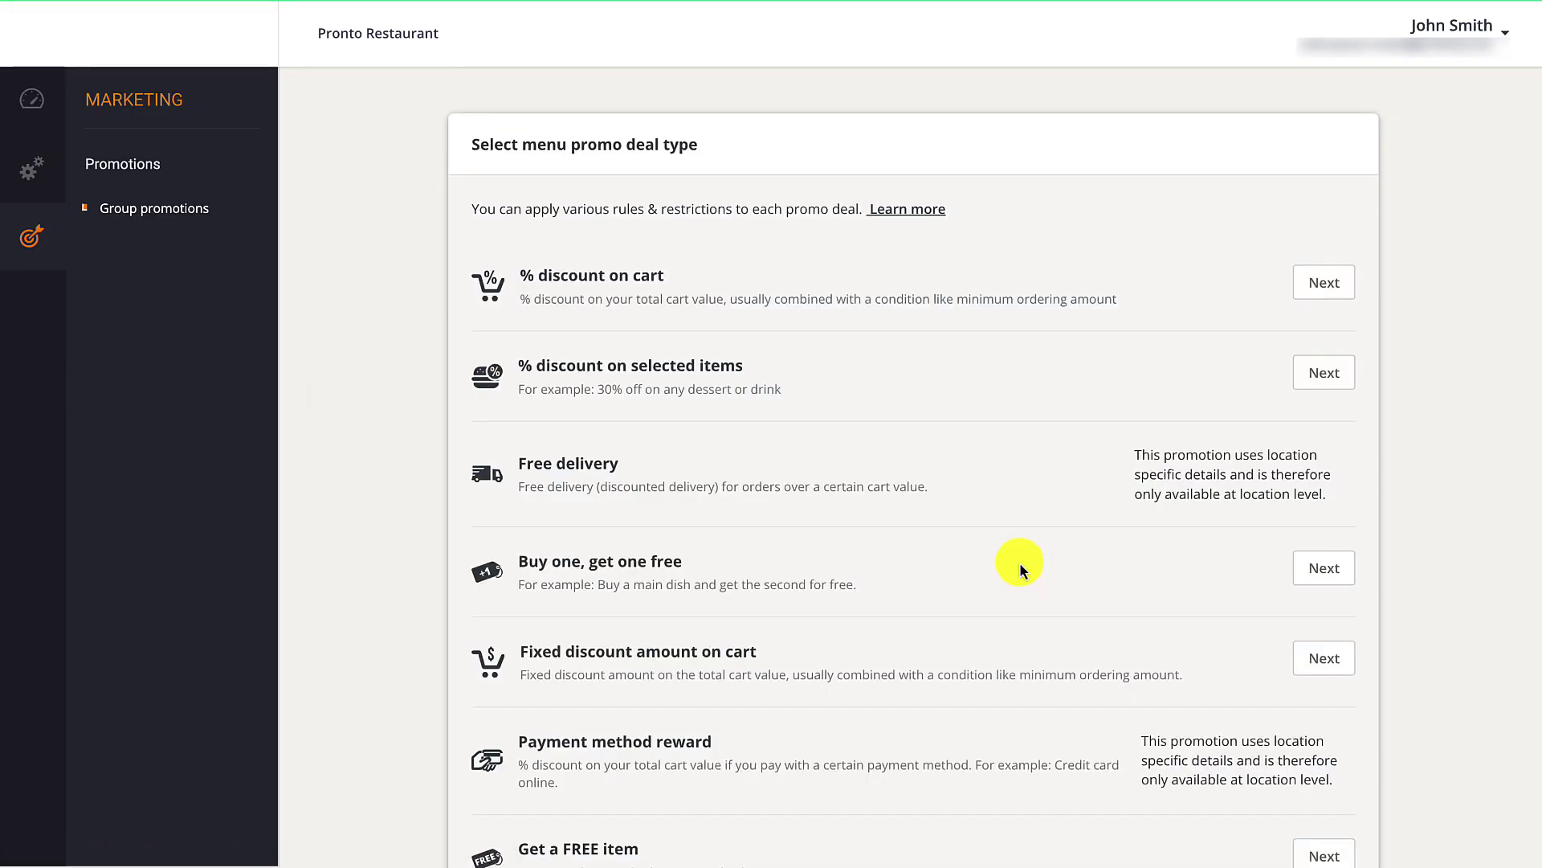
left_click(1315, 295)
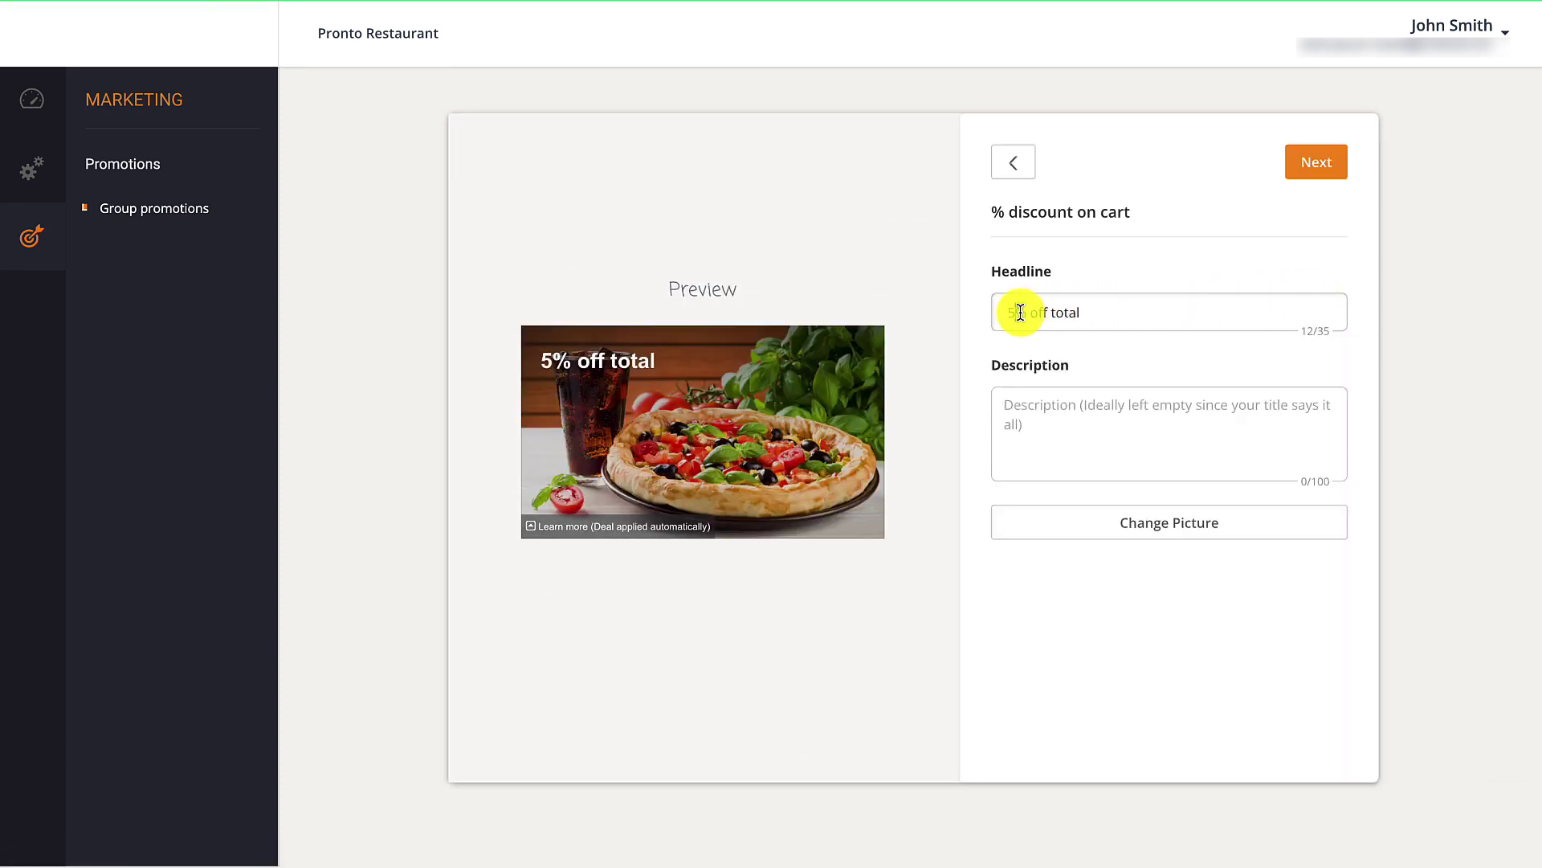
key("BackSpace")
type("10")
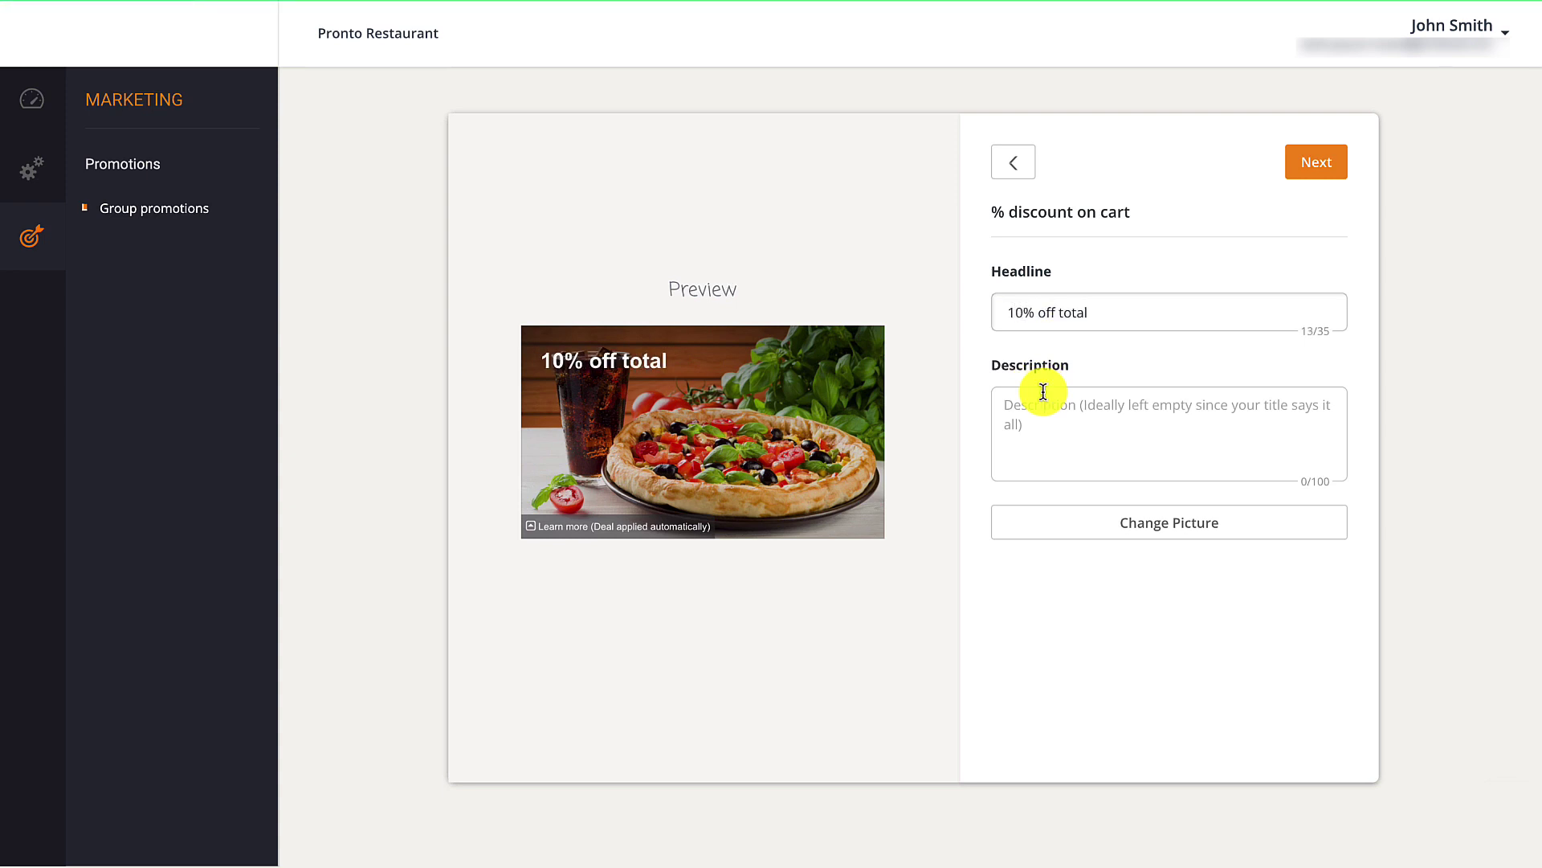
Set the discount to 10% with a 50 USD minimum order and save the promo.
left_click(1334, 167)
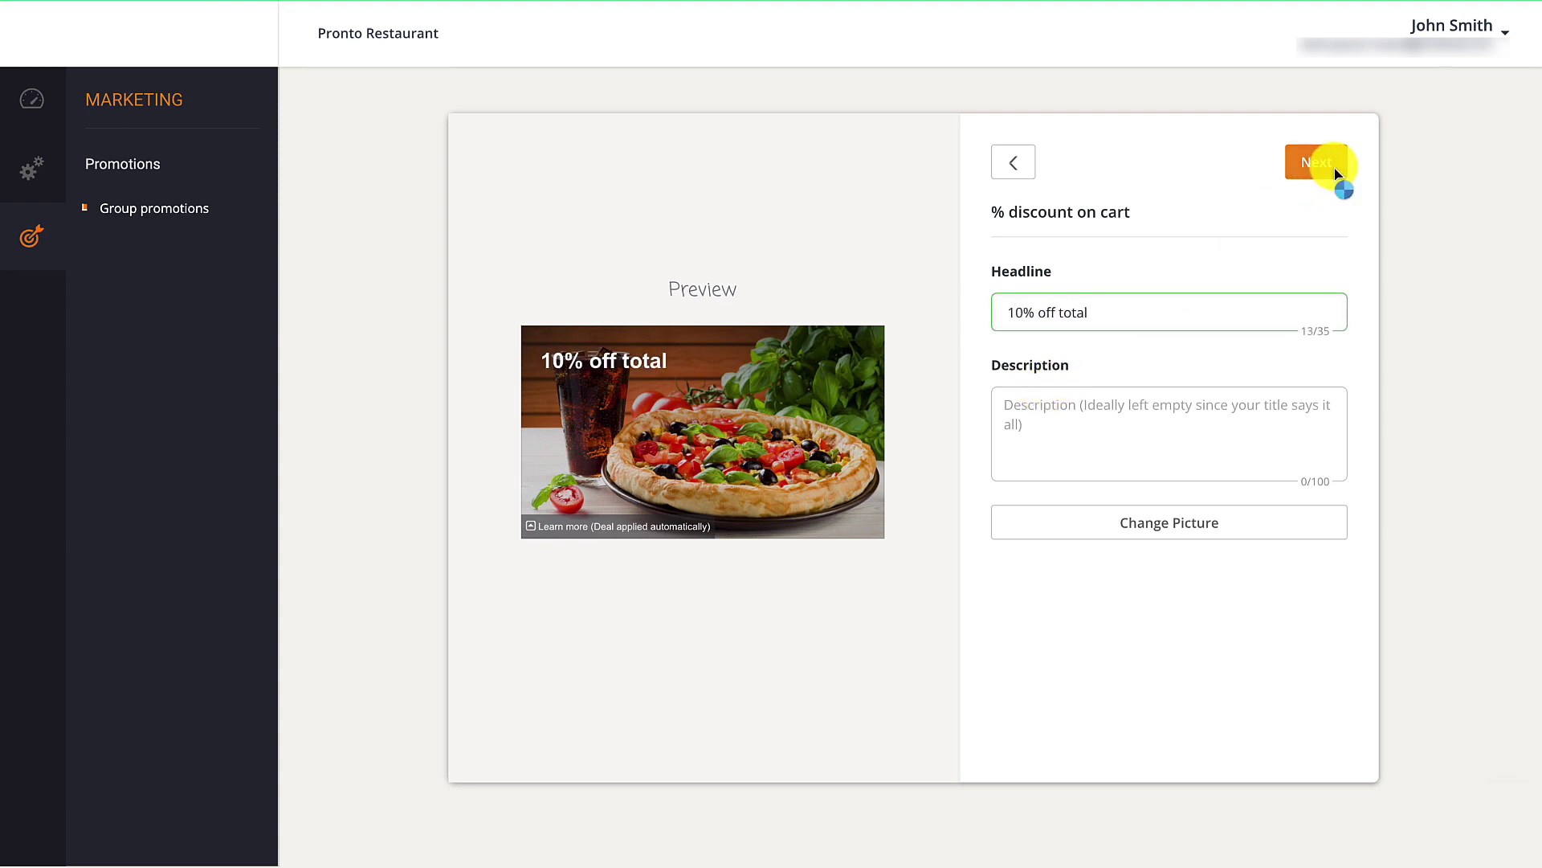
left_click(1336, 172)
left_click_drag(1037, 248, 1020, 254)
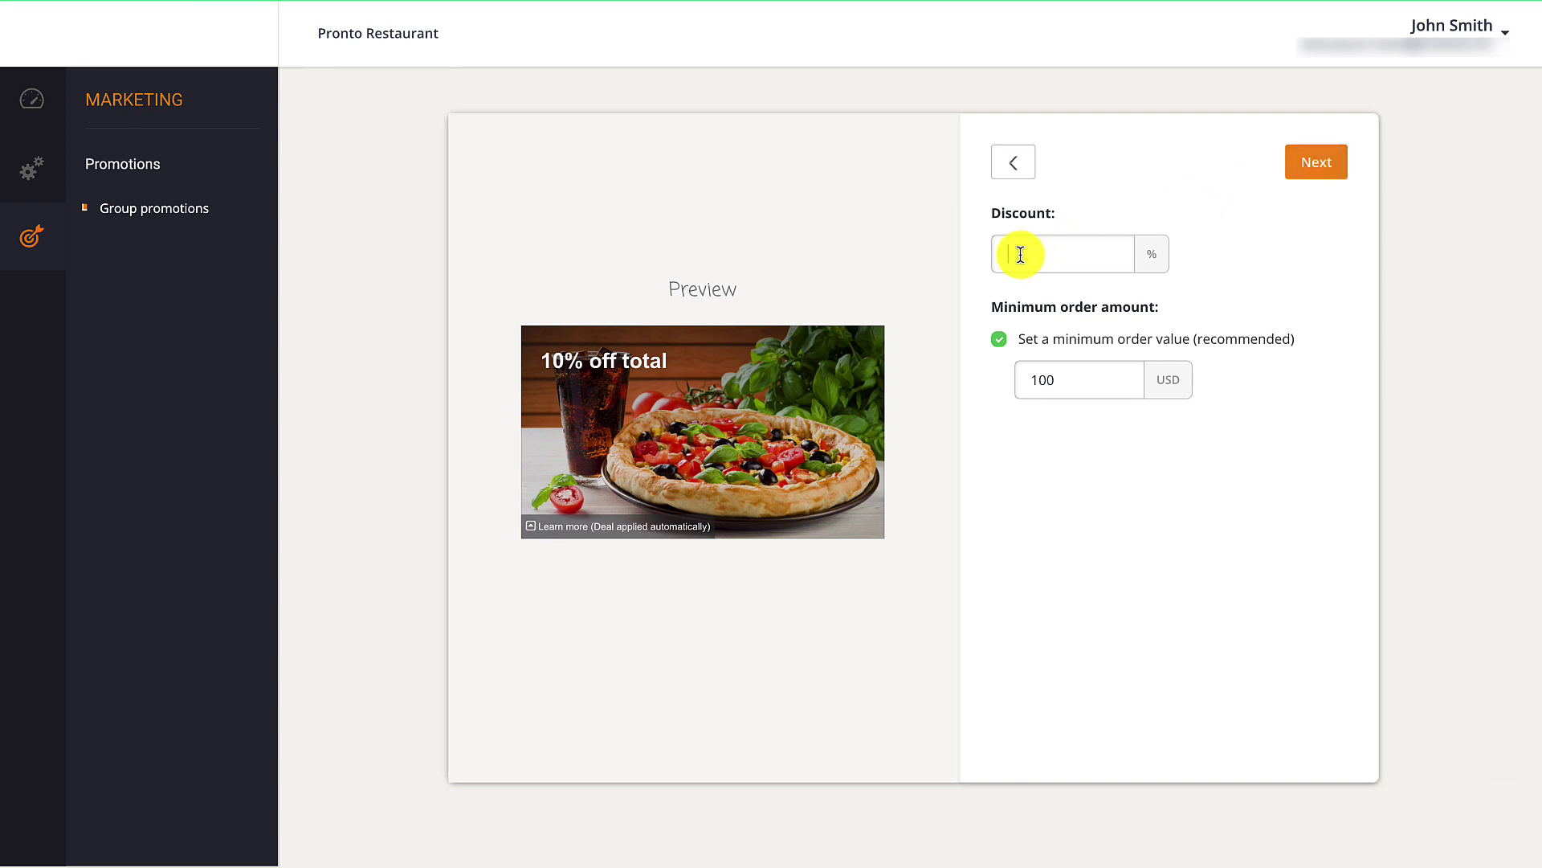
type("10")
left_click(1044, 378)
type("50")
left_click(1306, 165)
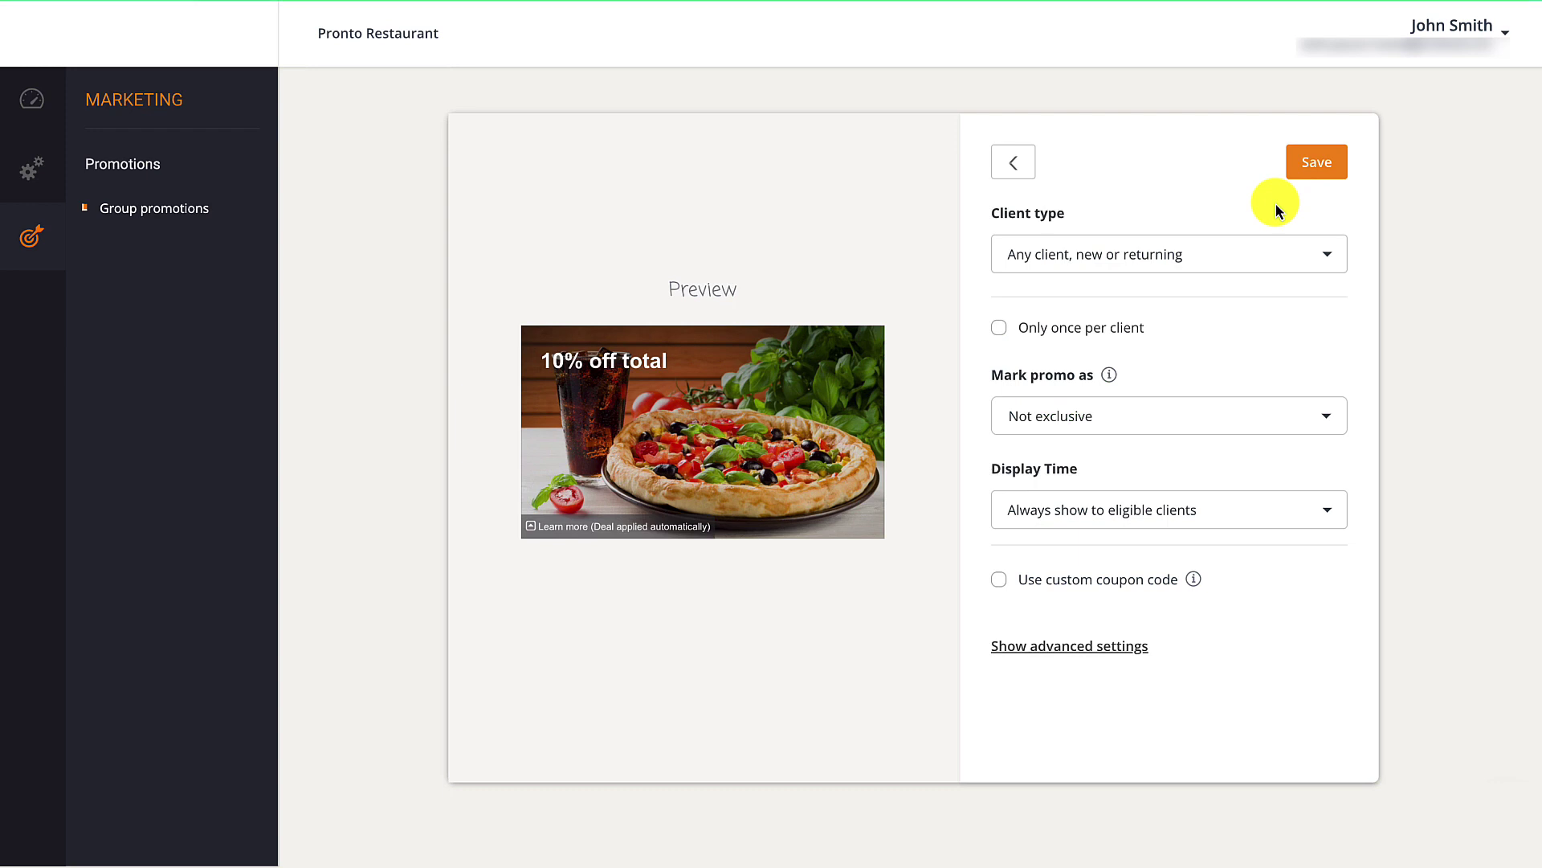
left_click(1317, 173)
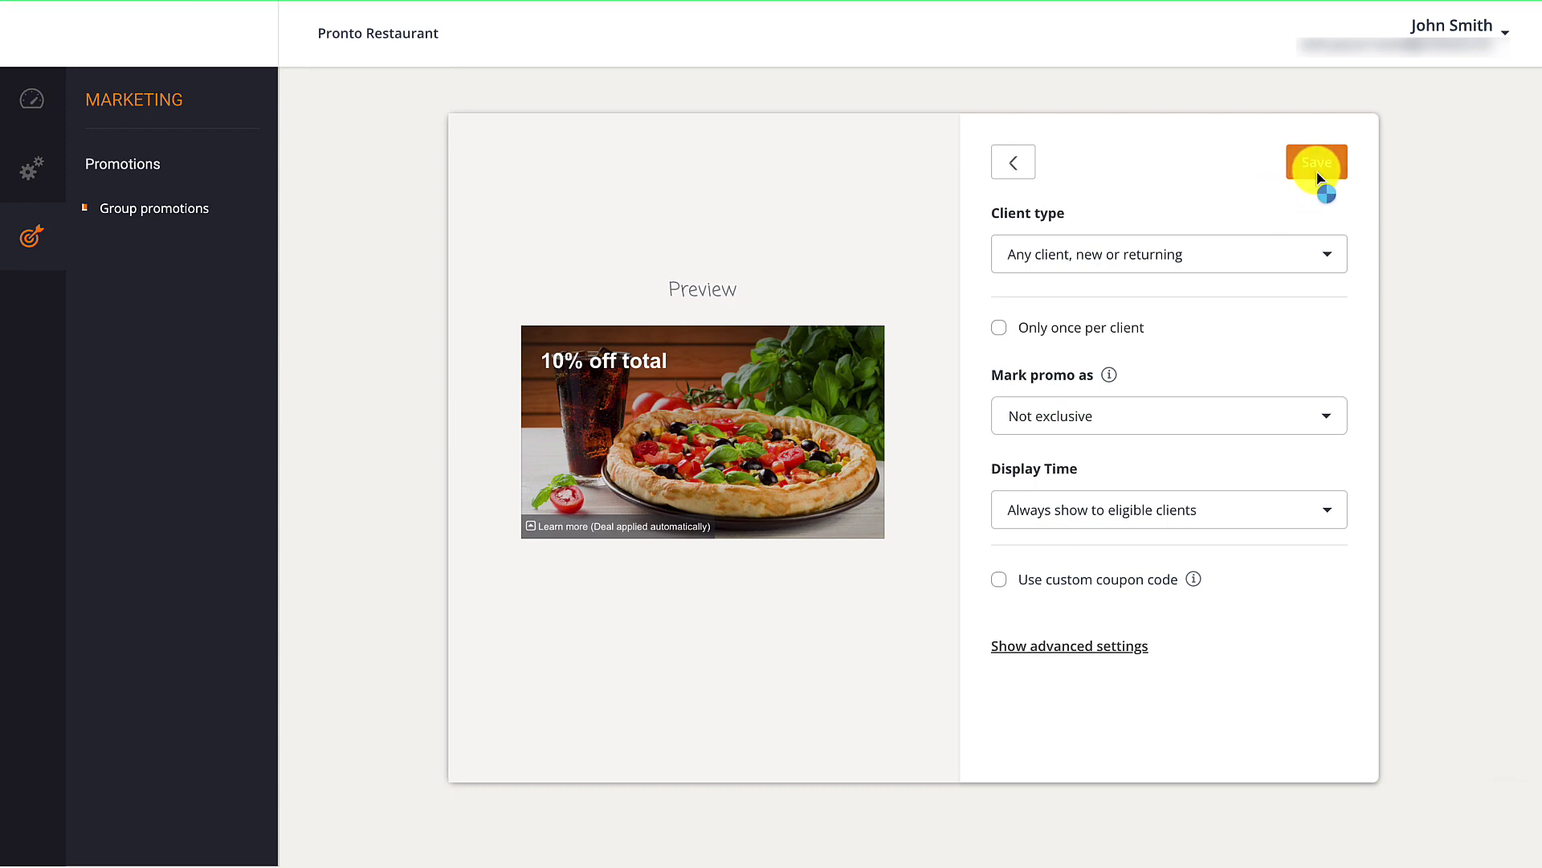
left_click(419, 267)
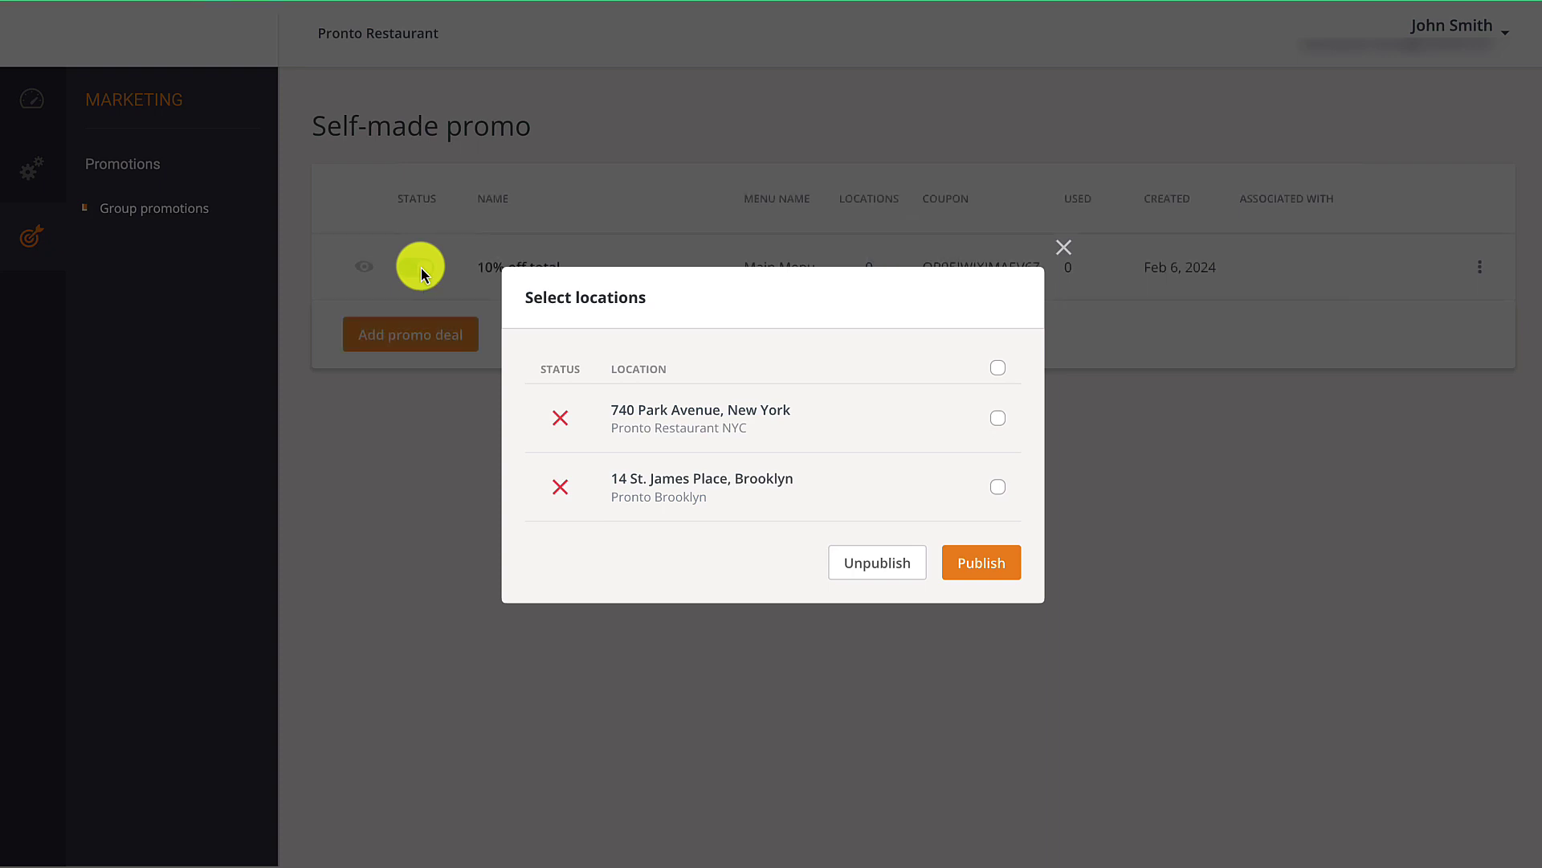
left_click(998, 418)
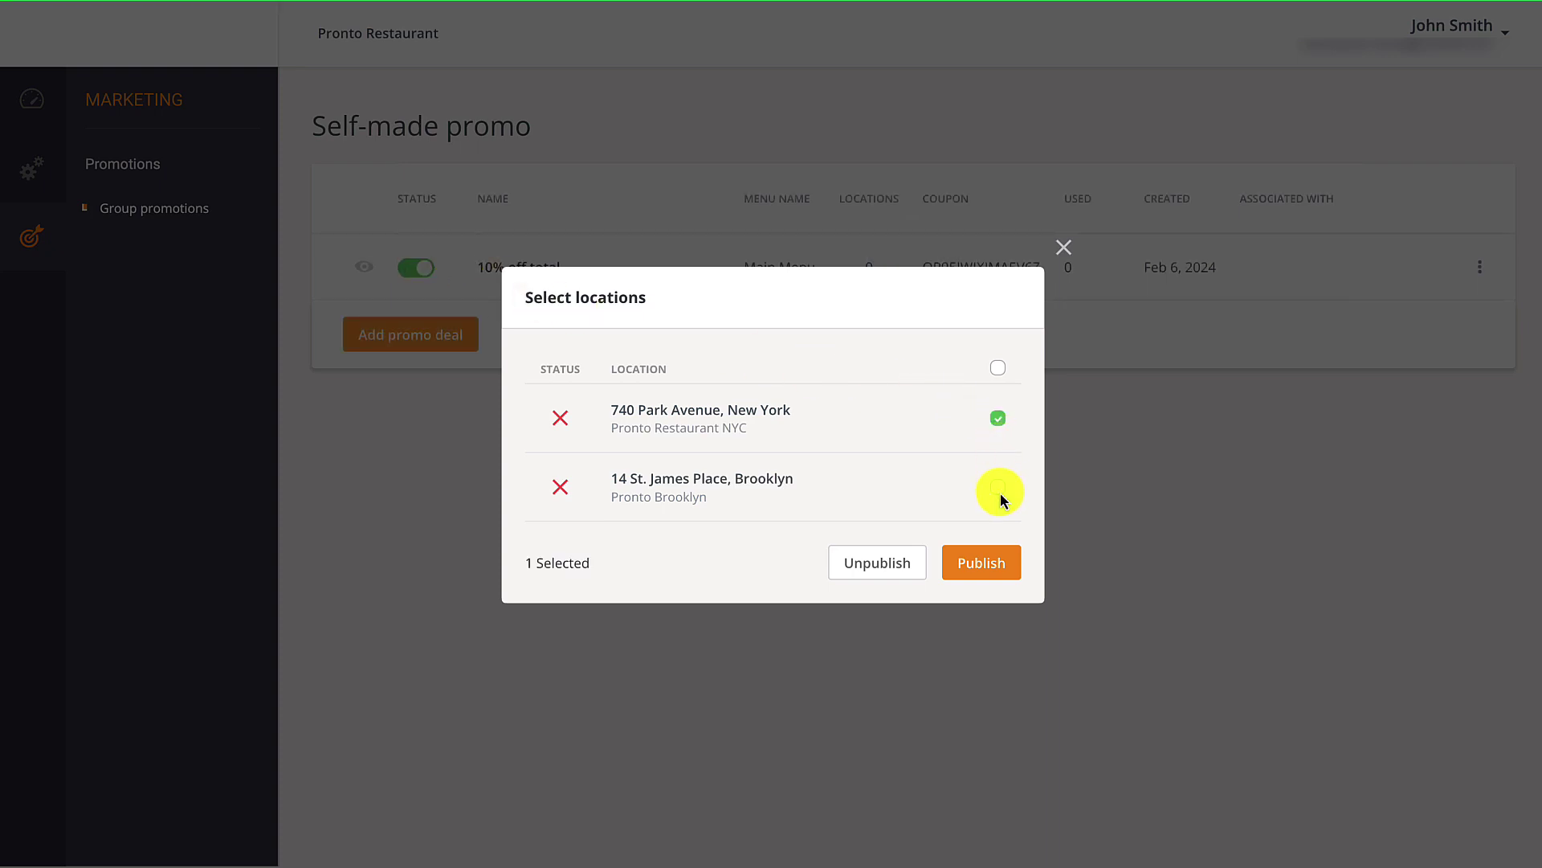
left_click(999, 490)
left_click(1008, 566)
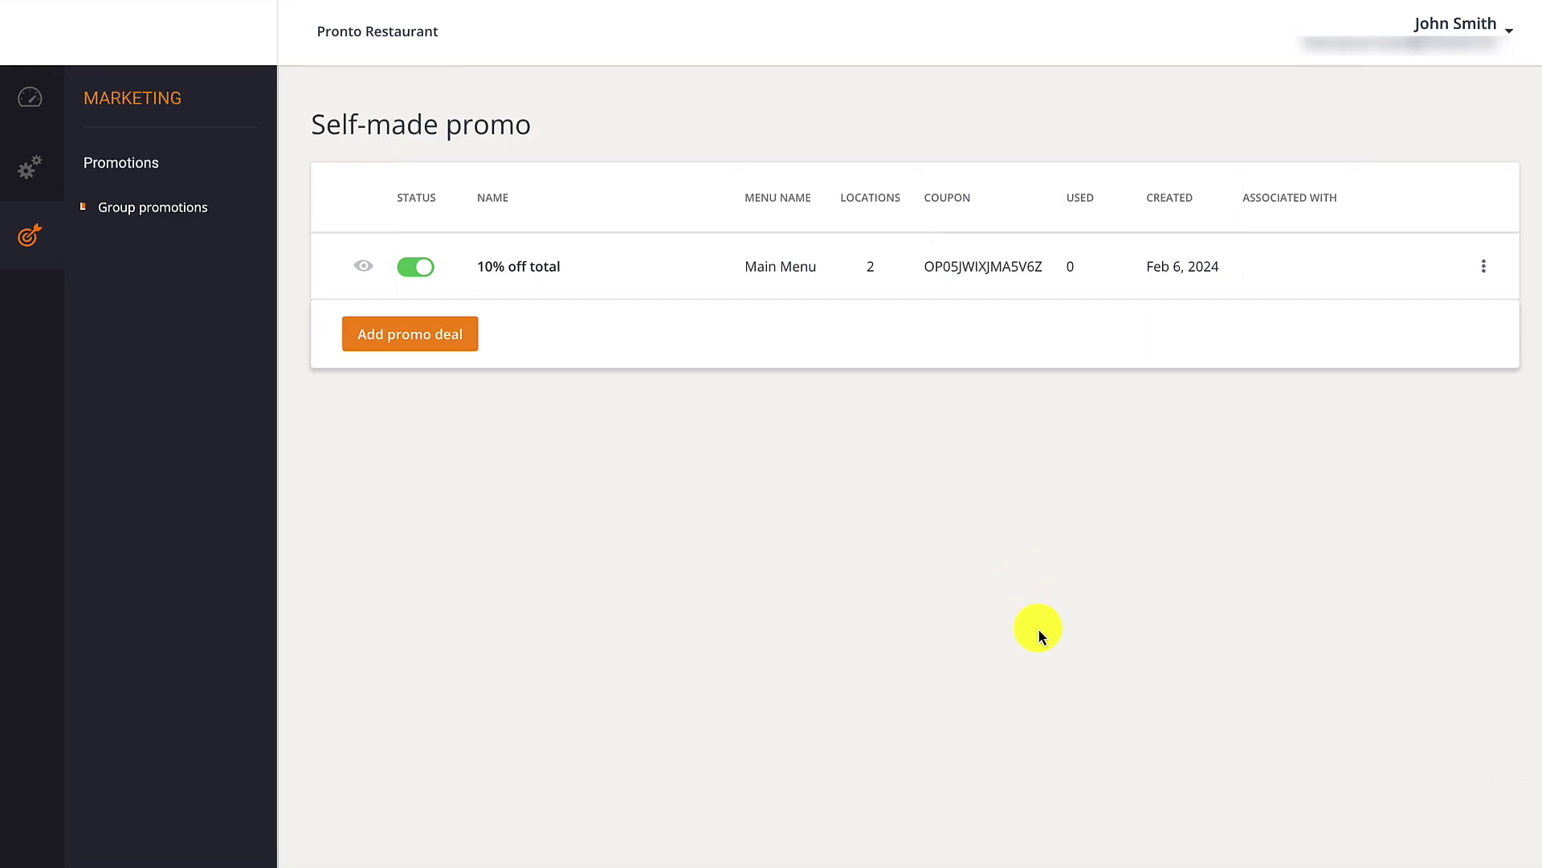
Duplicate the promo and publish the copy to the Brooklyn location only.
left_click(1486, 274)
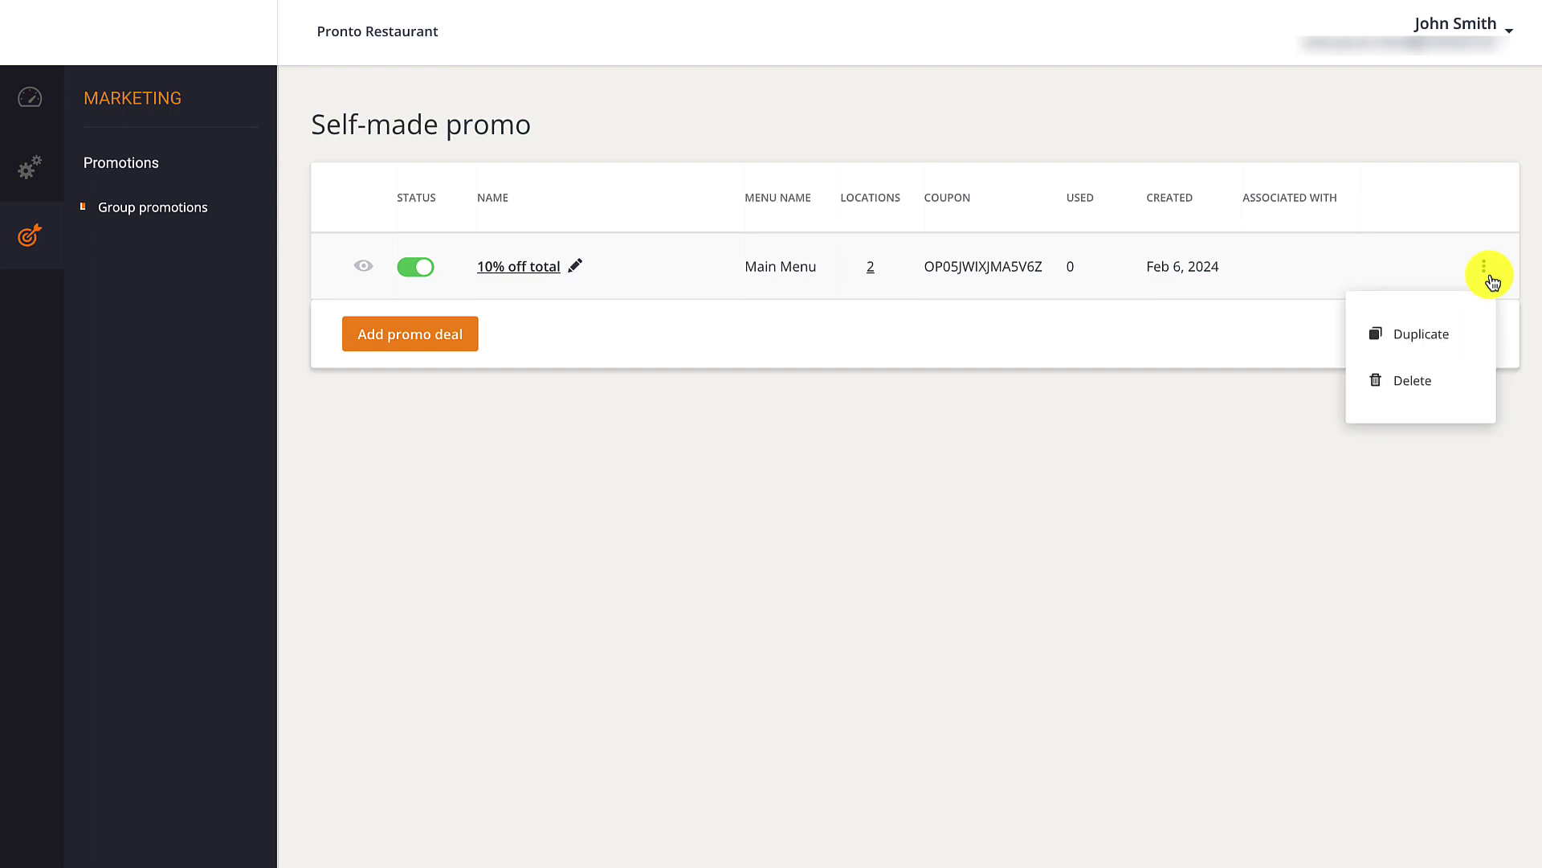
left_click(1441, 329)
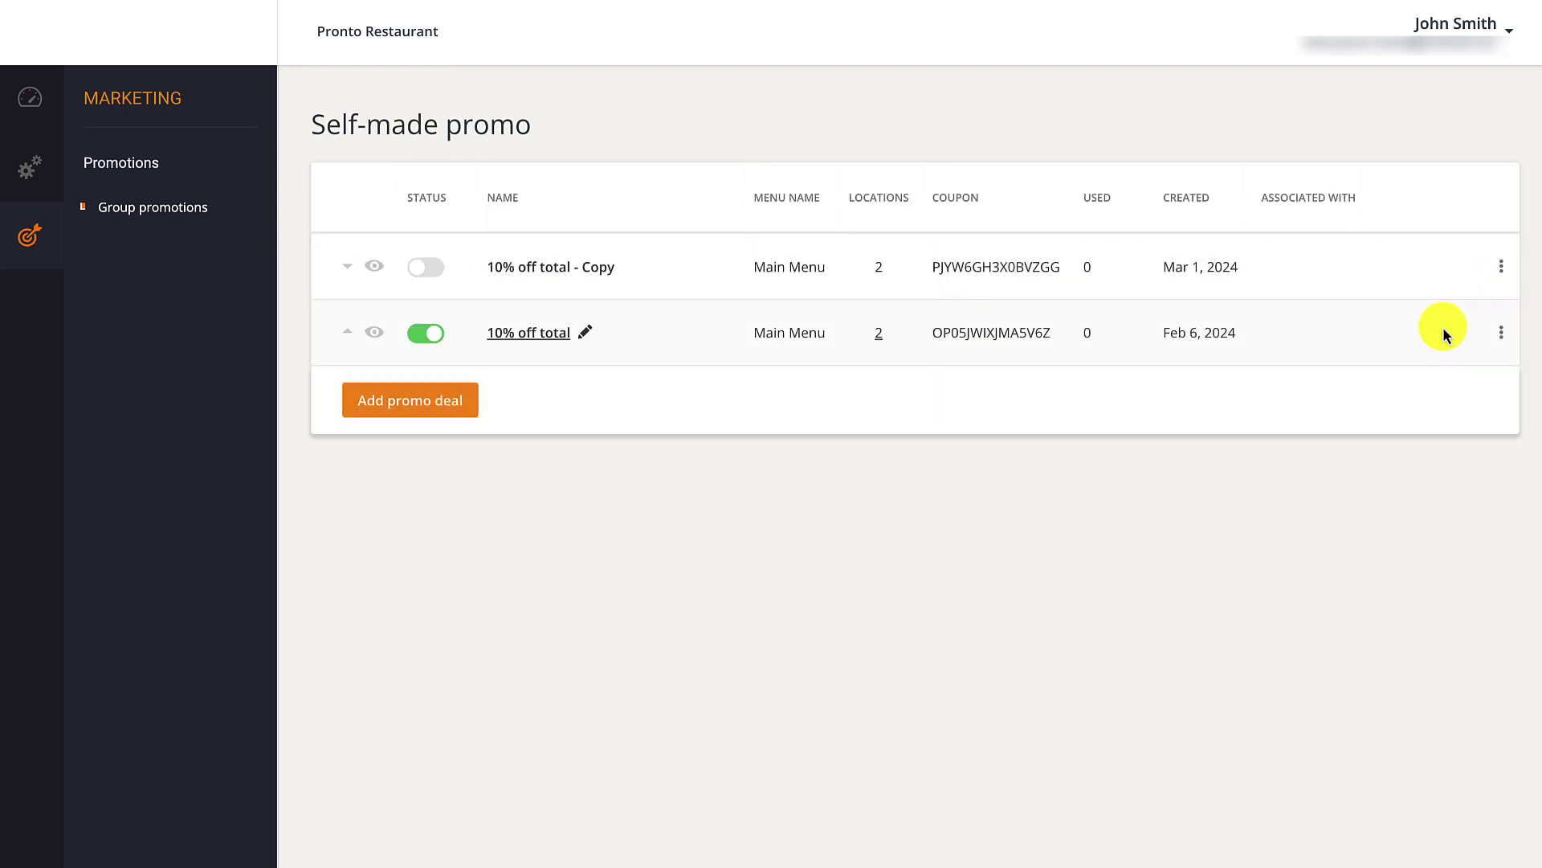
left_click(415, 270)
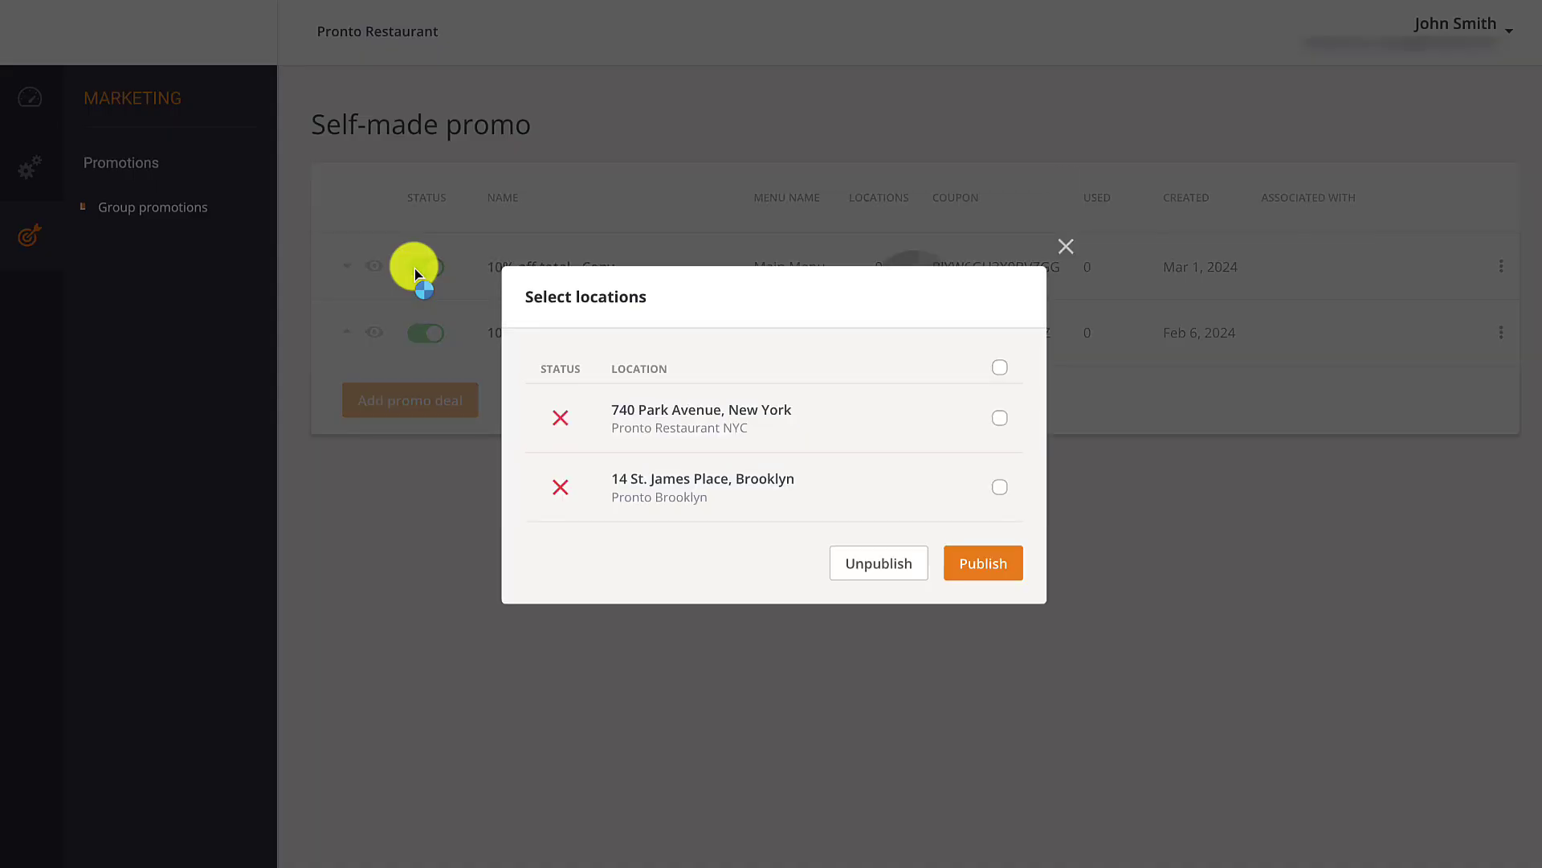
left_click(1001, 488)
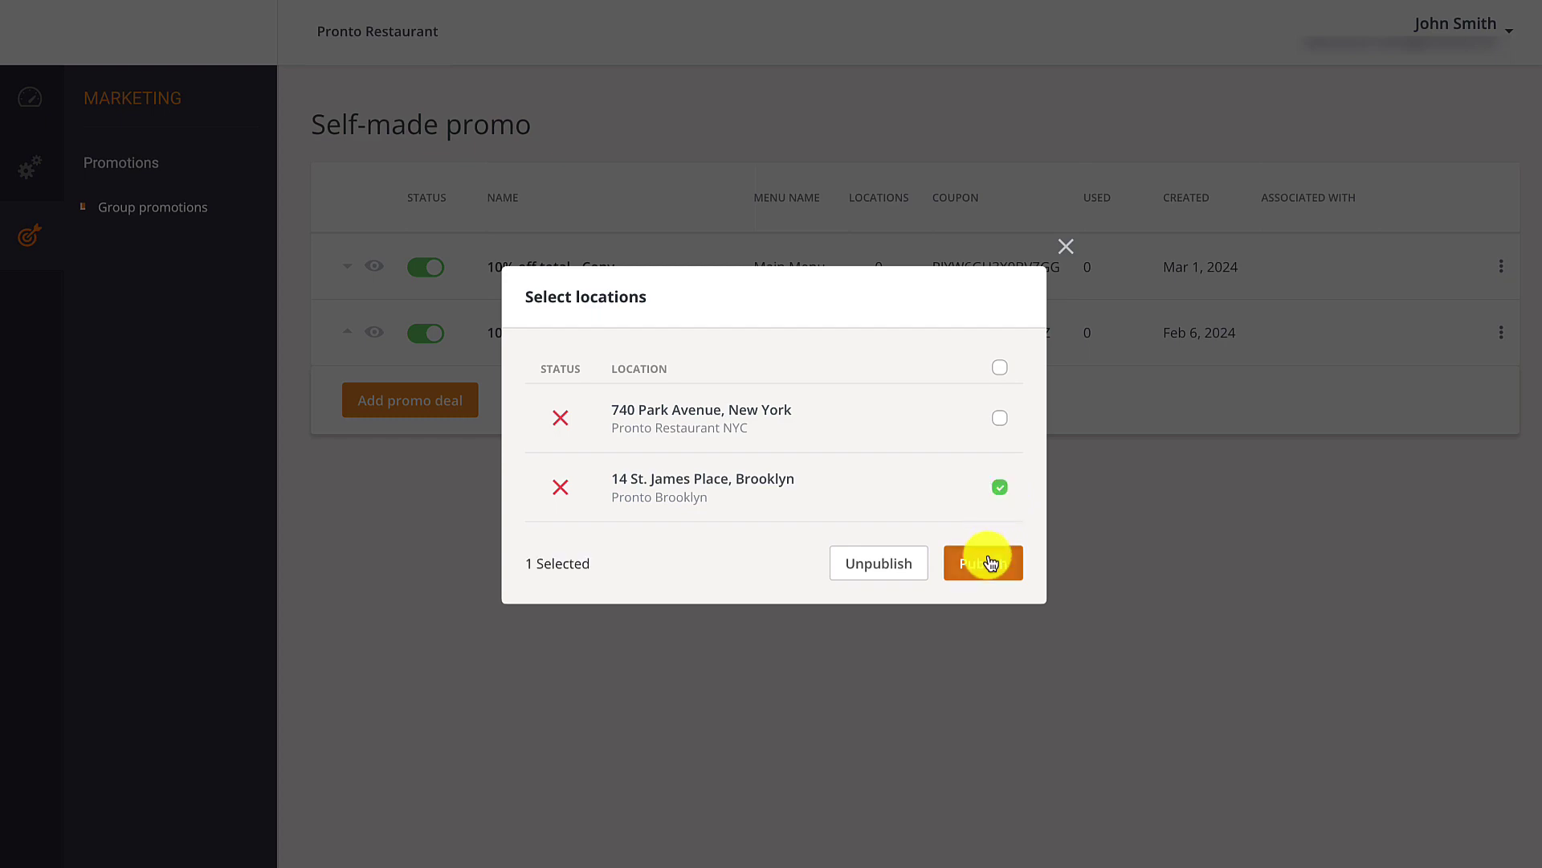
left_click(991, 562)
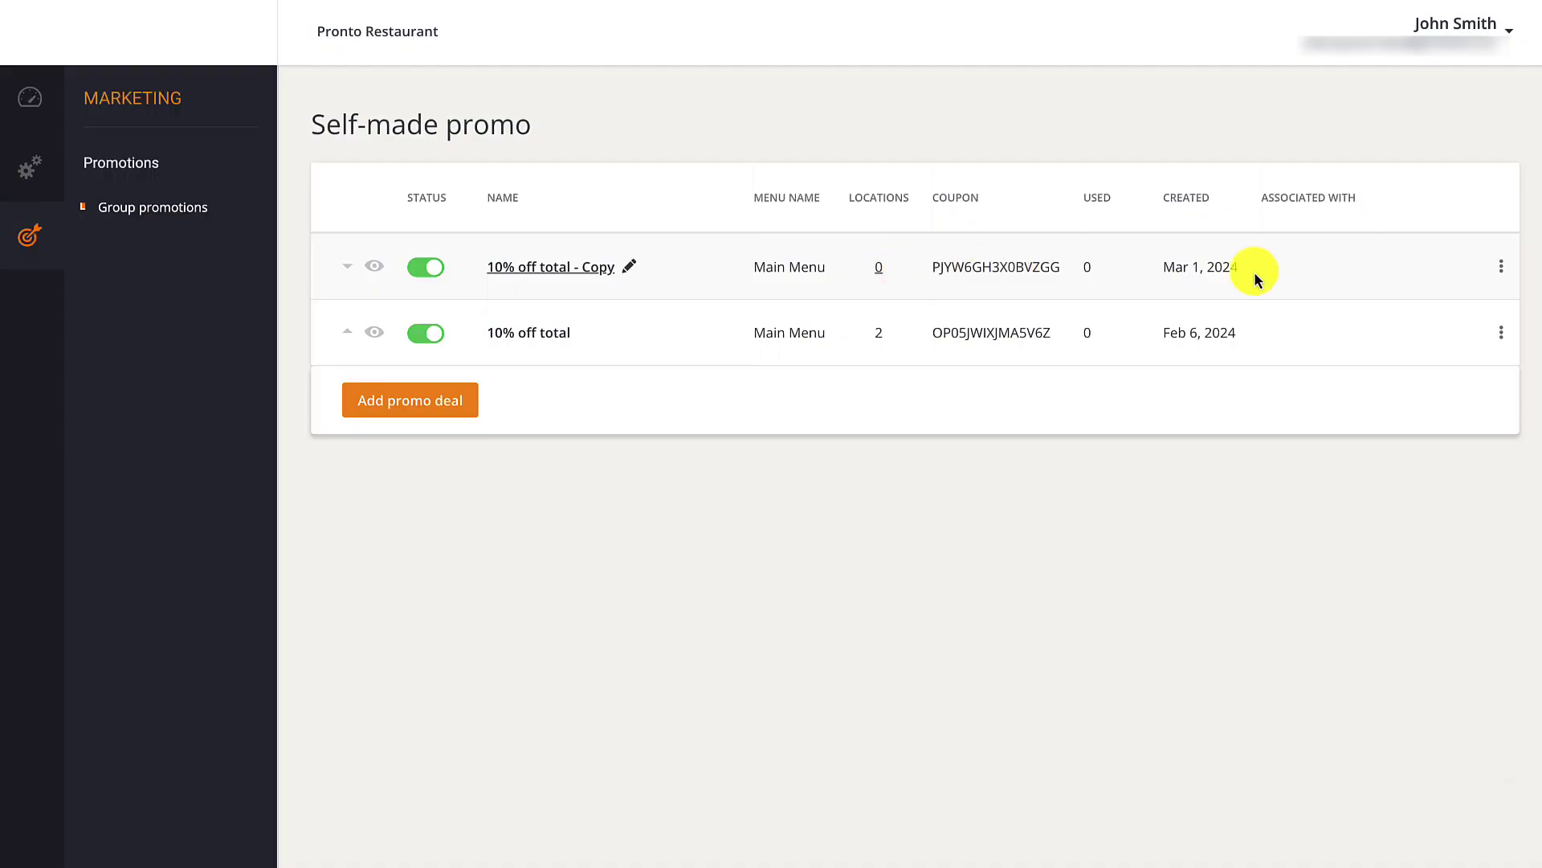
left_click(1501, 266)
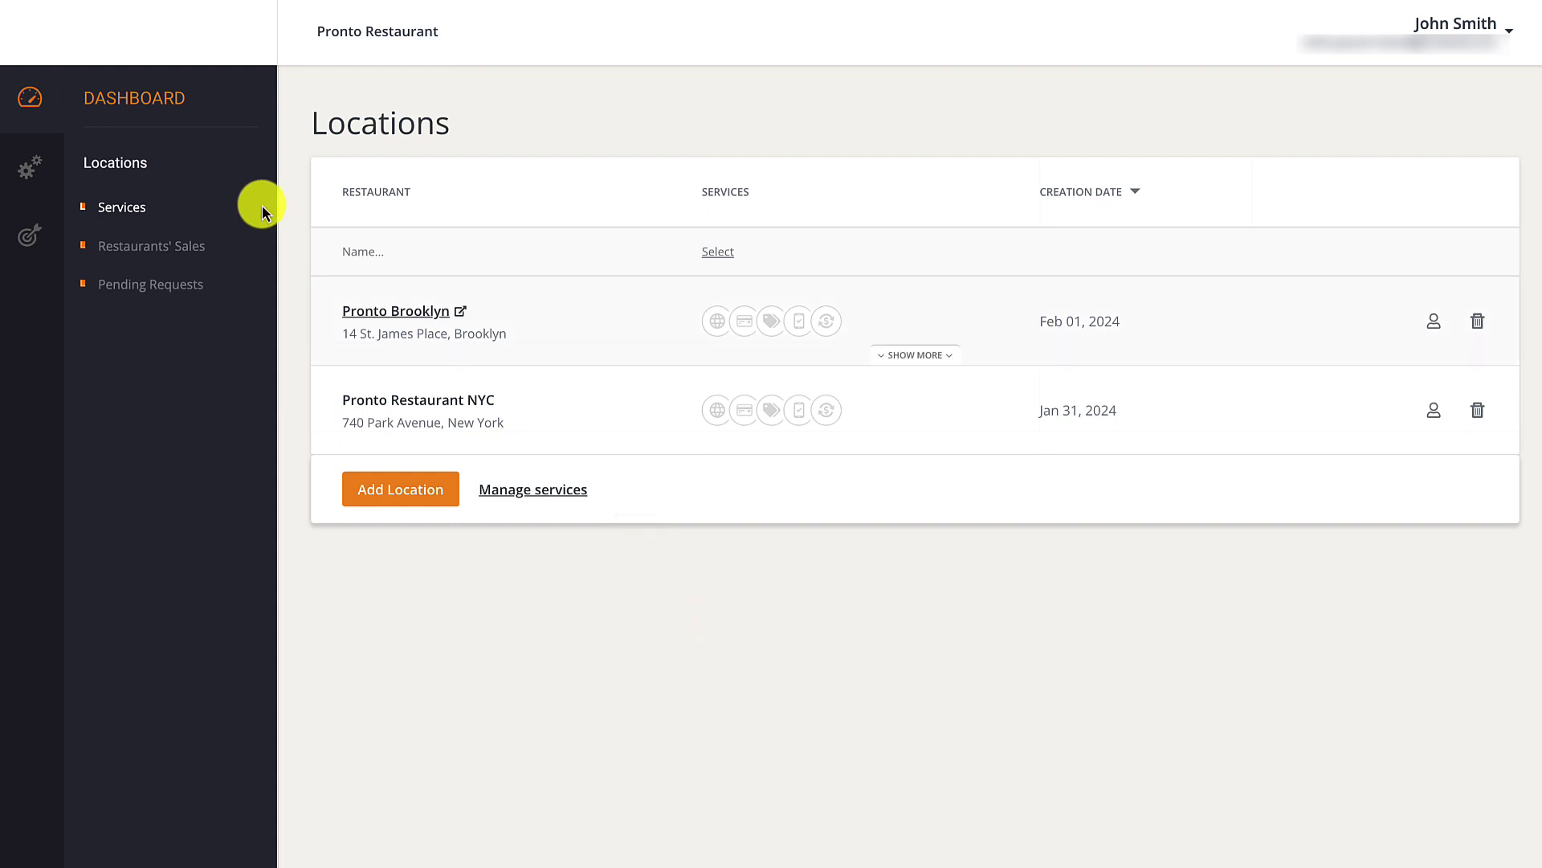
Look at buying Advanced promotions for Pronto Brooklyn, then return to the locations list without upgrading.
left_click(911, 356)
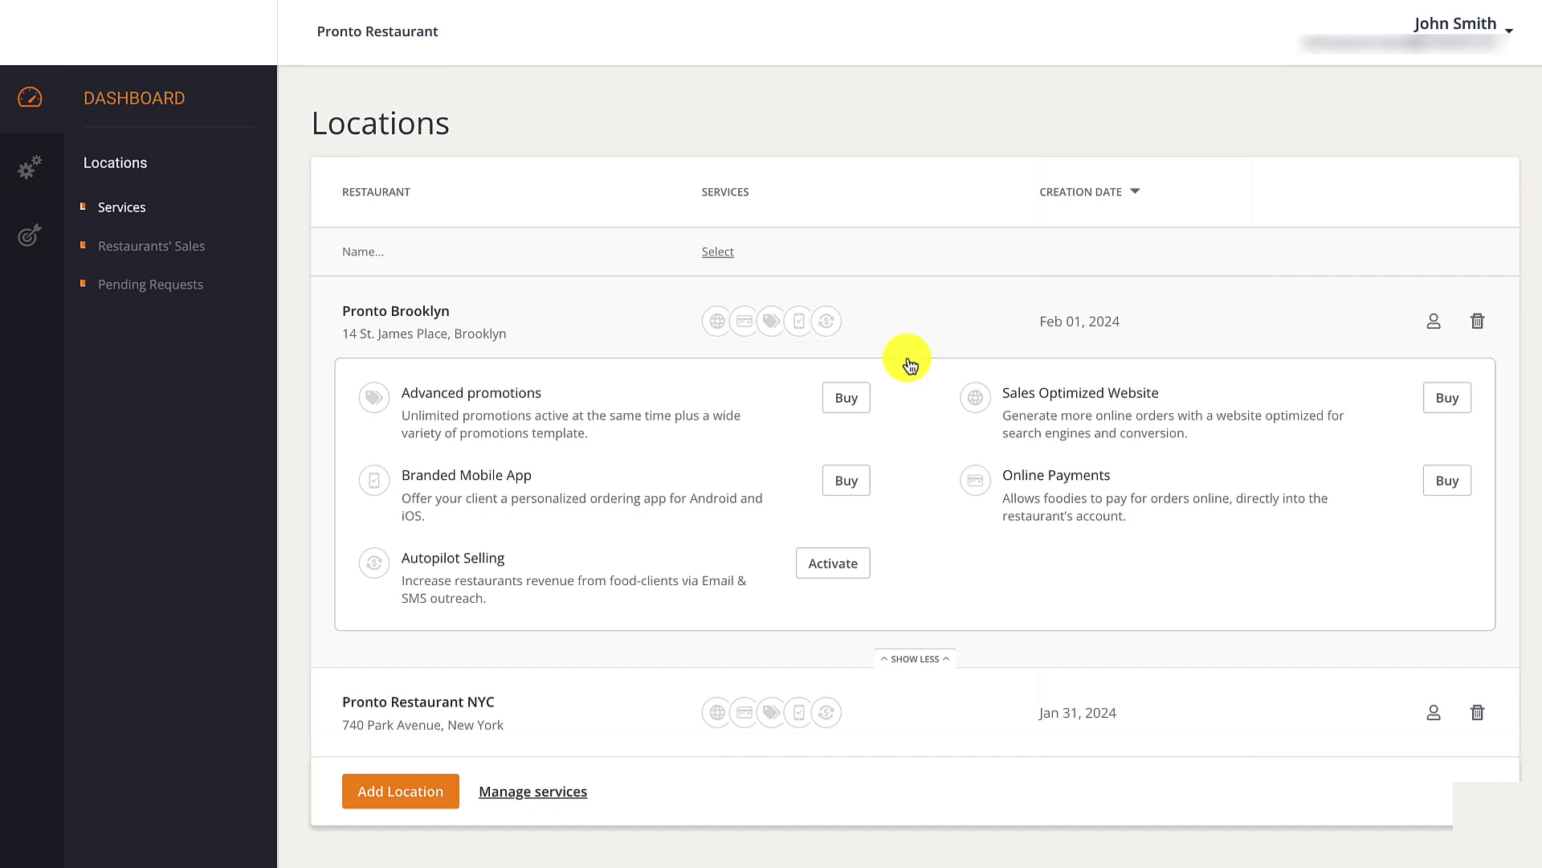
left_click(839, 398)
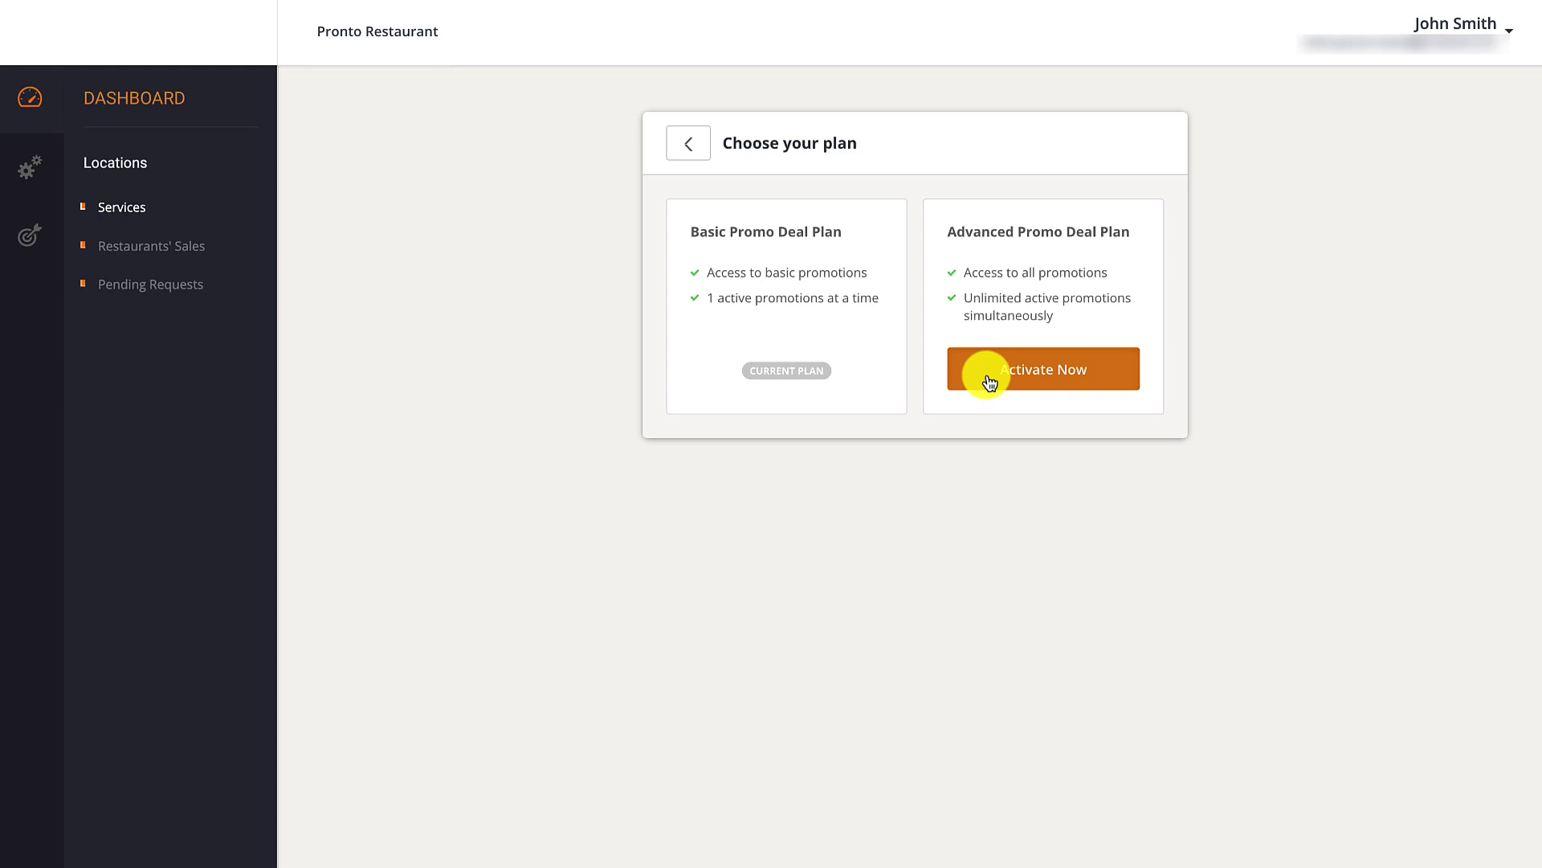
left_click(693, 157)
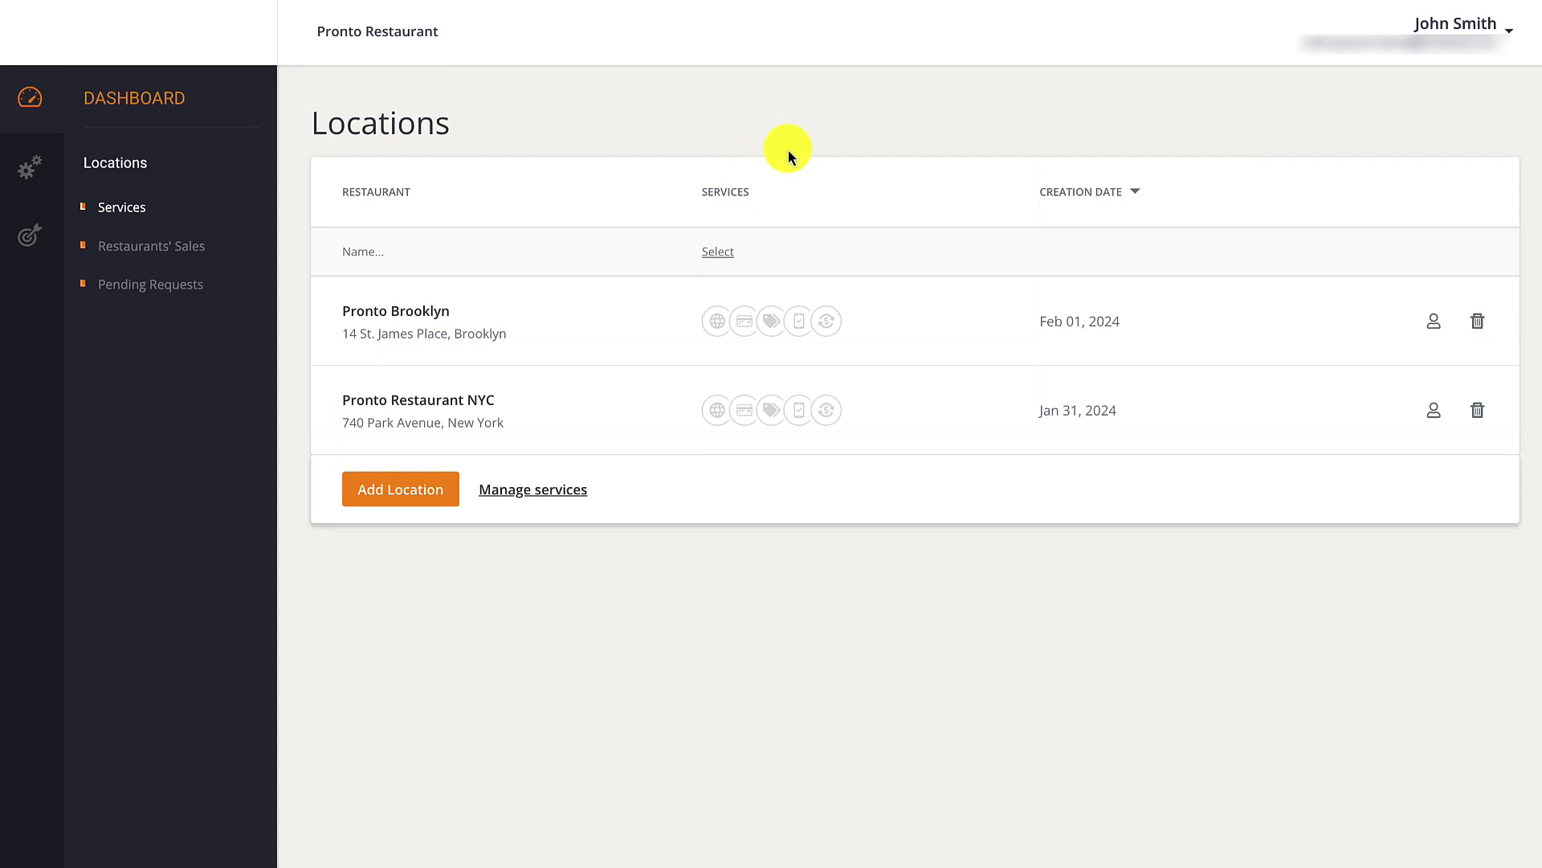
Add the Online Payment service for both Pronto Brooklyn and Pronto Restaurant NYC.
left_click(544, 489)
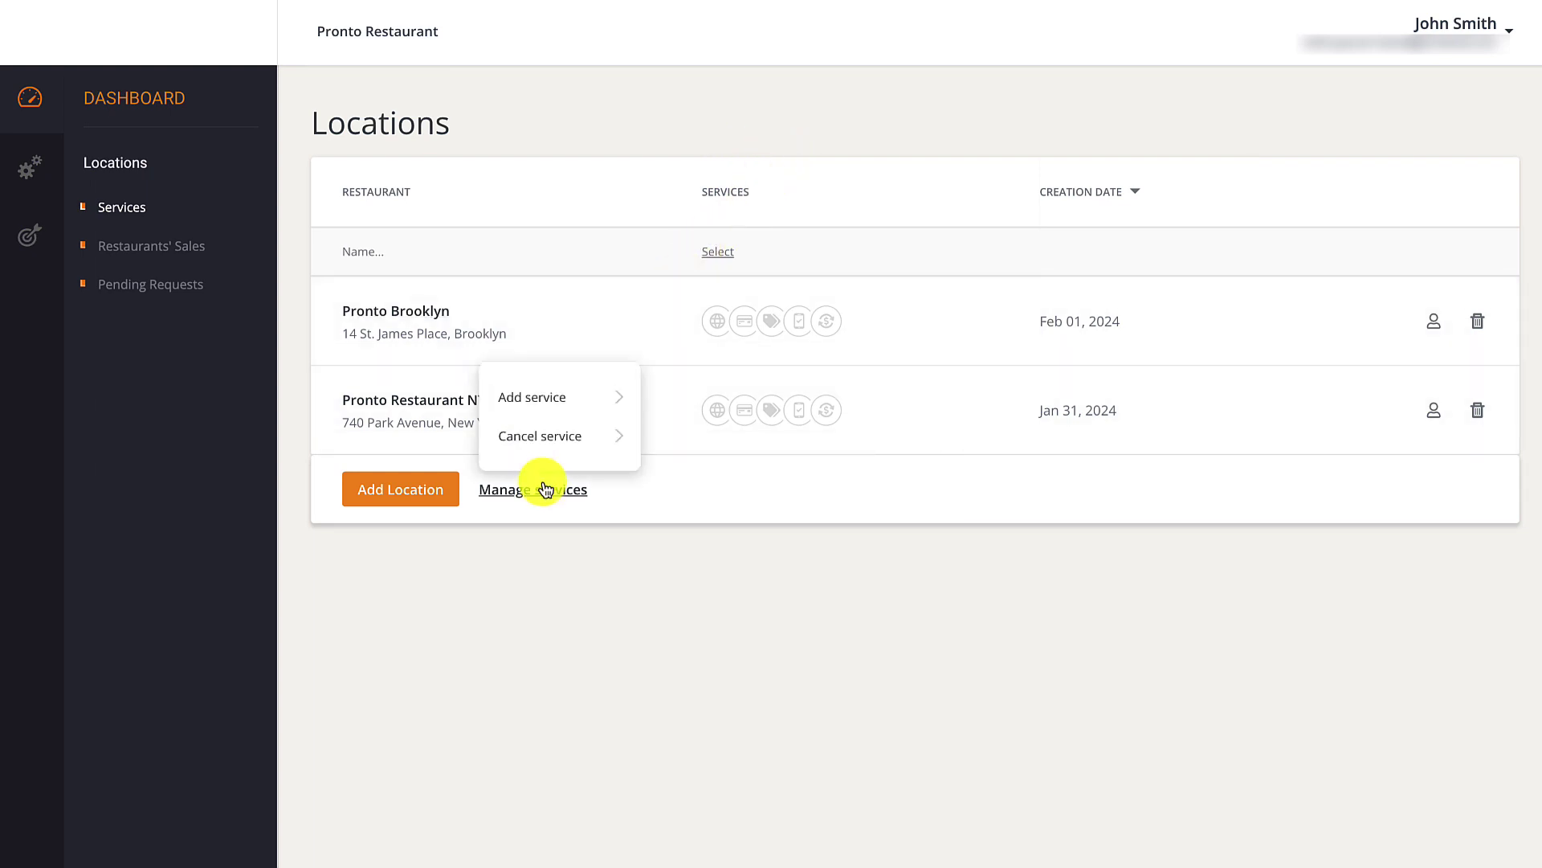
left_click(565, 393)
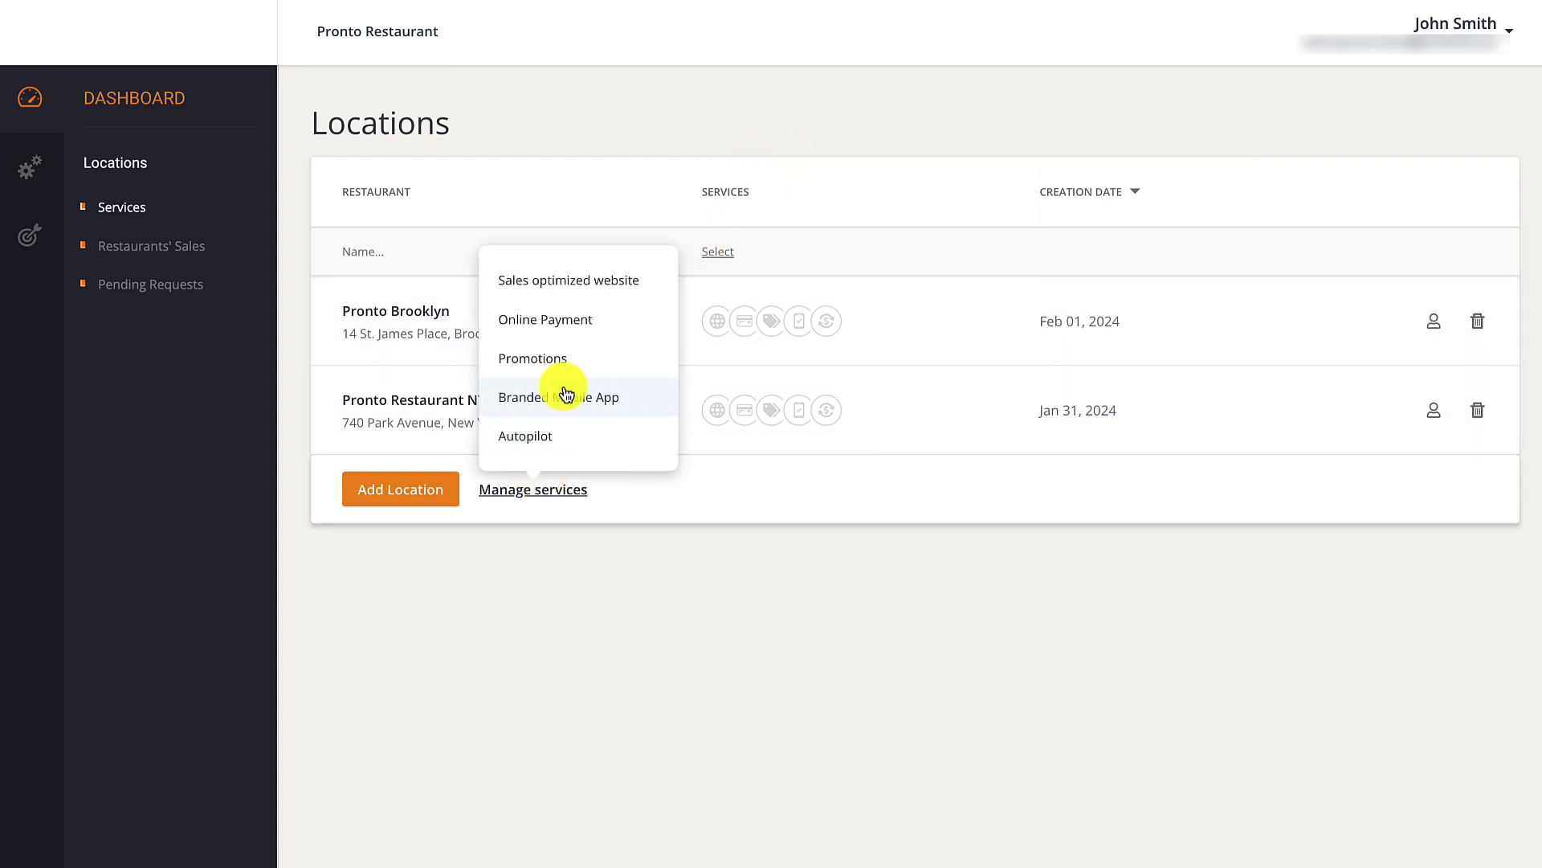
left_click(580, 331)
left_click(711, 317)
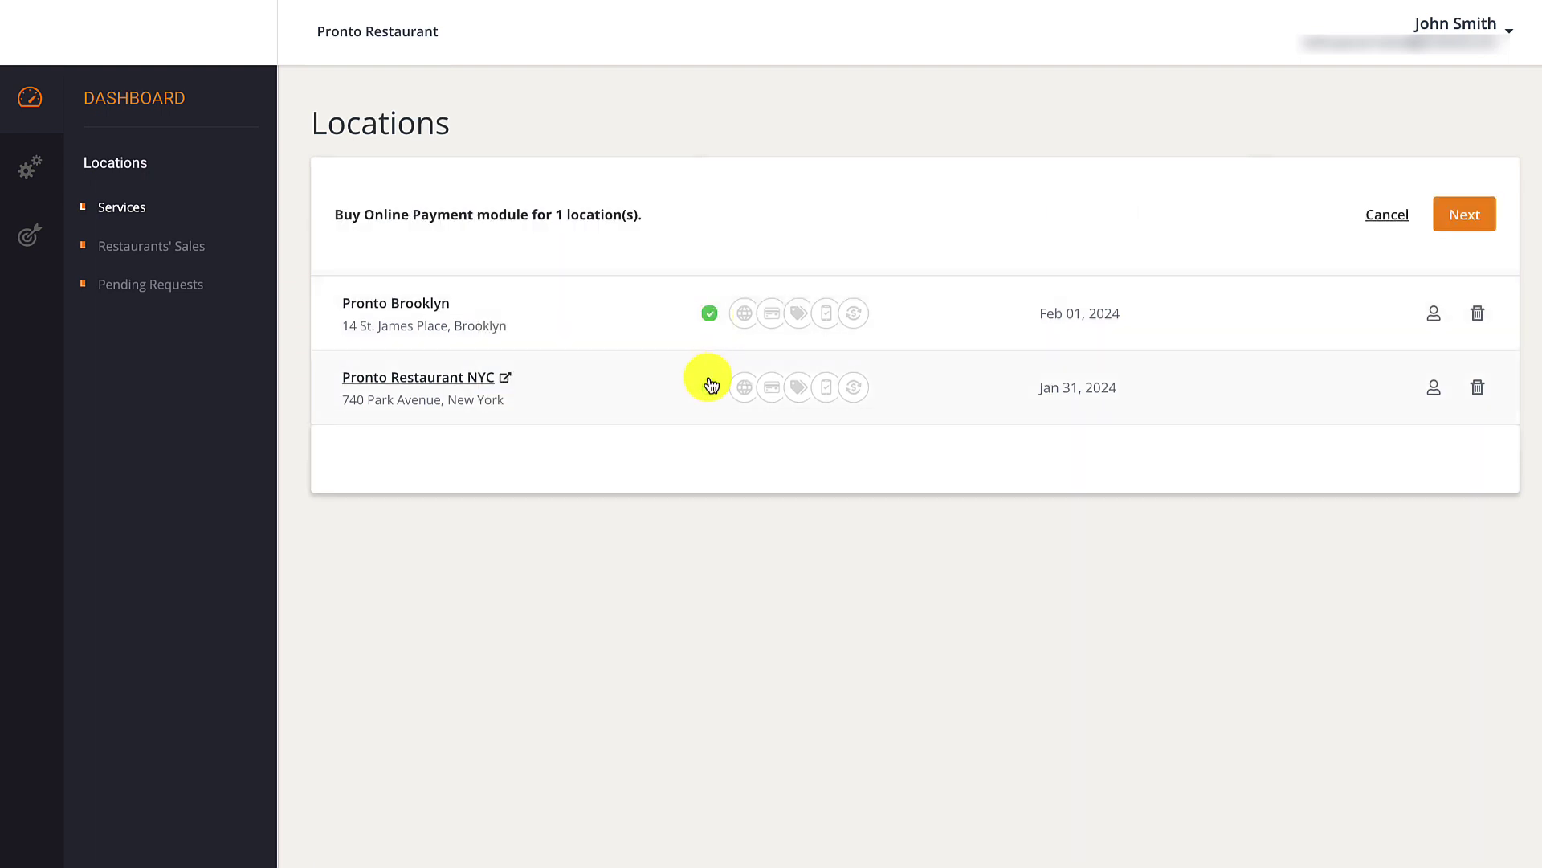
left_click(710, 394)
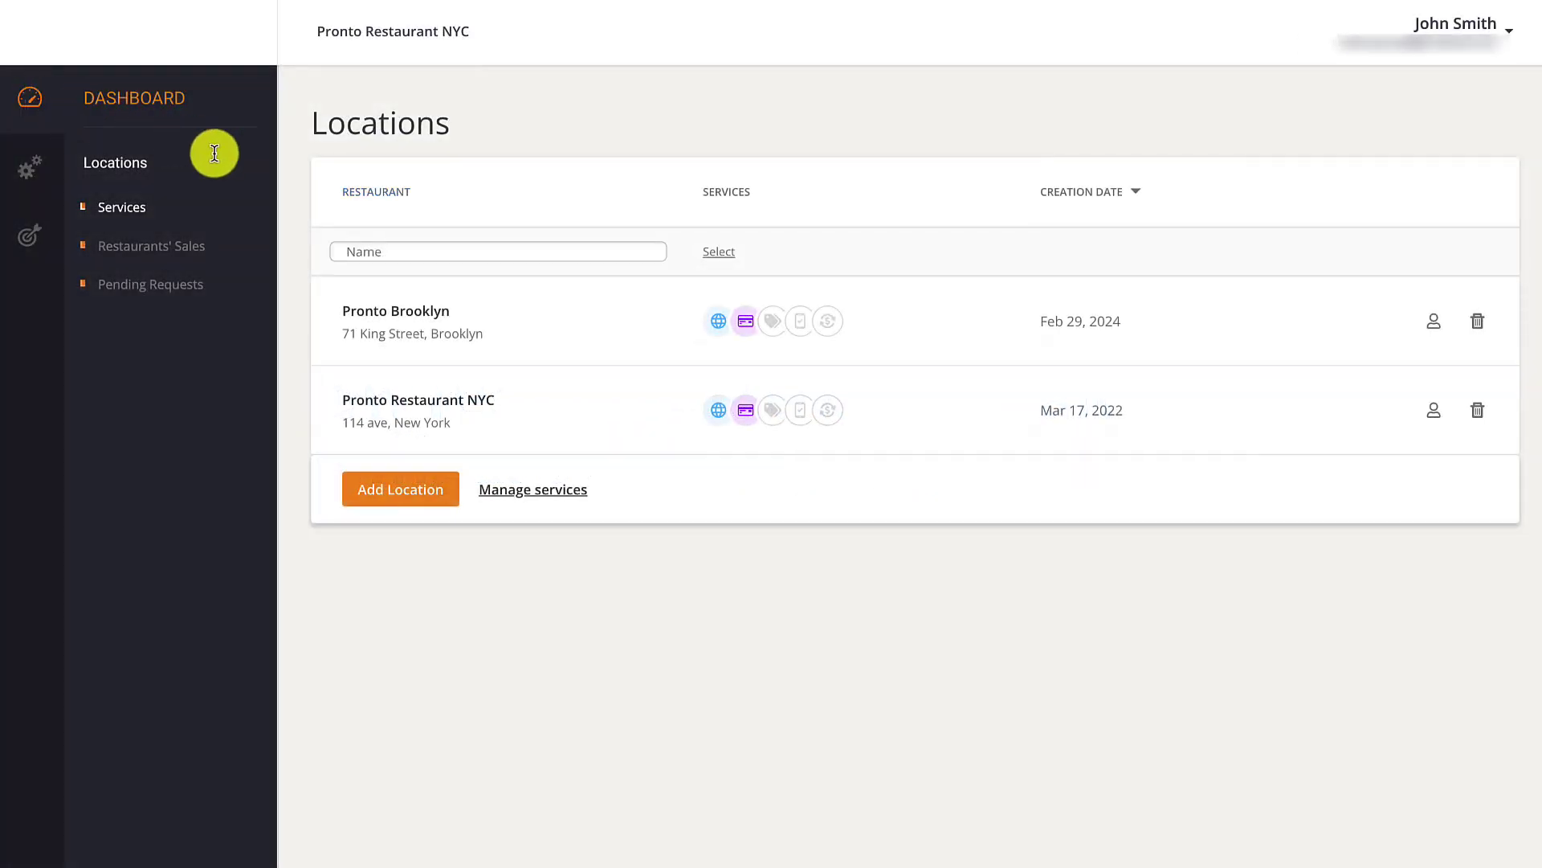
mouse_move(854, 348)
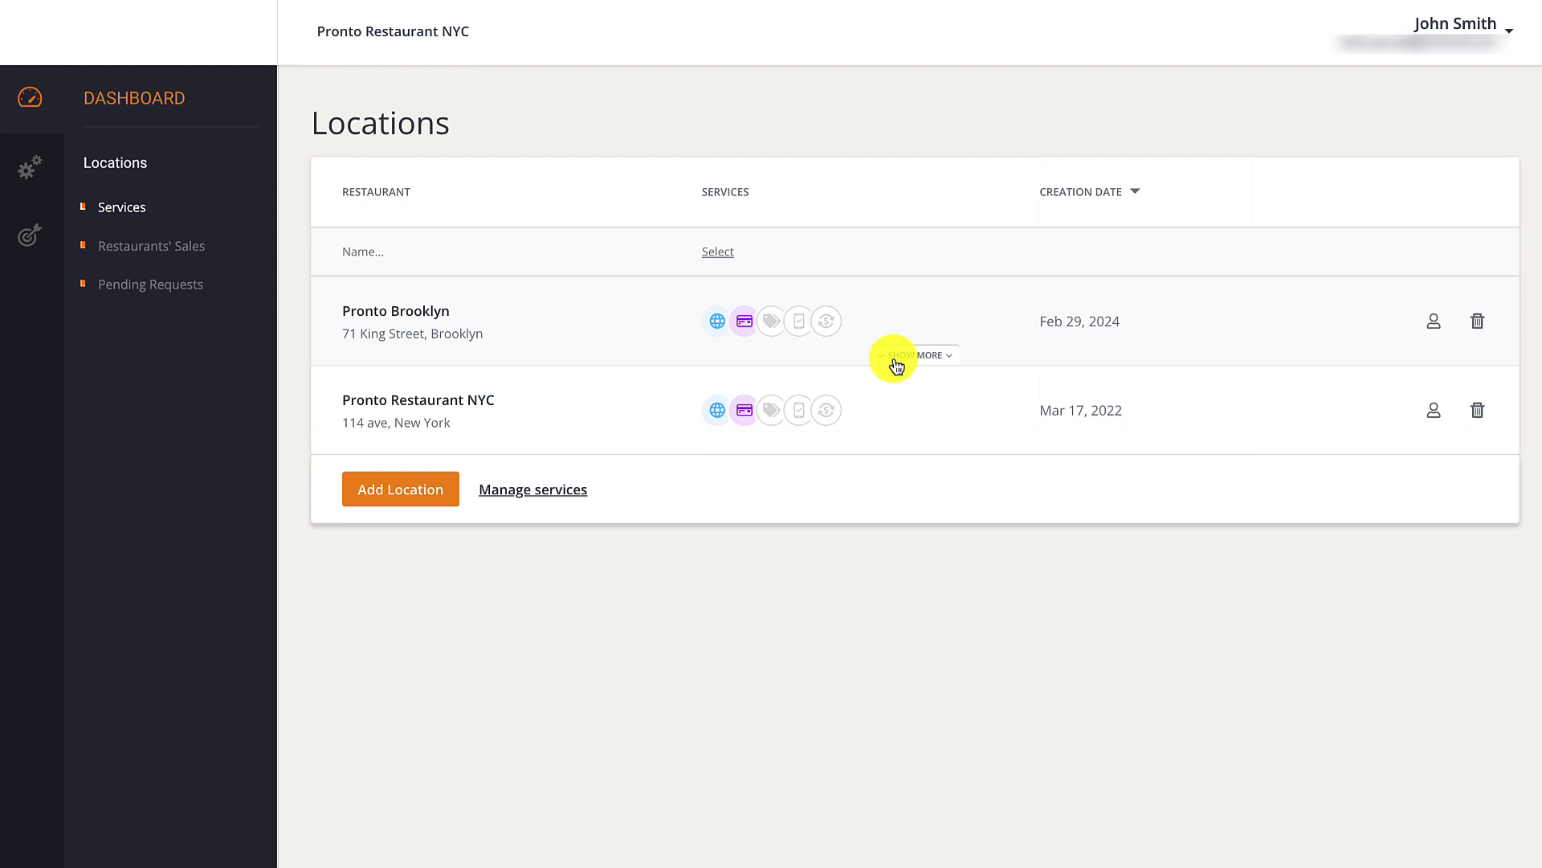
left_click(896, 359)
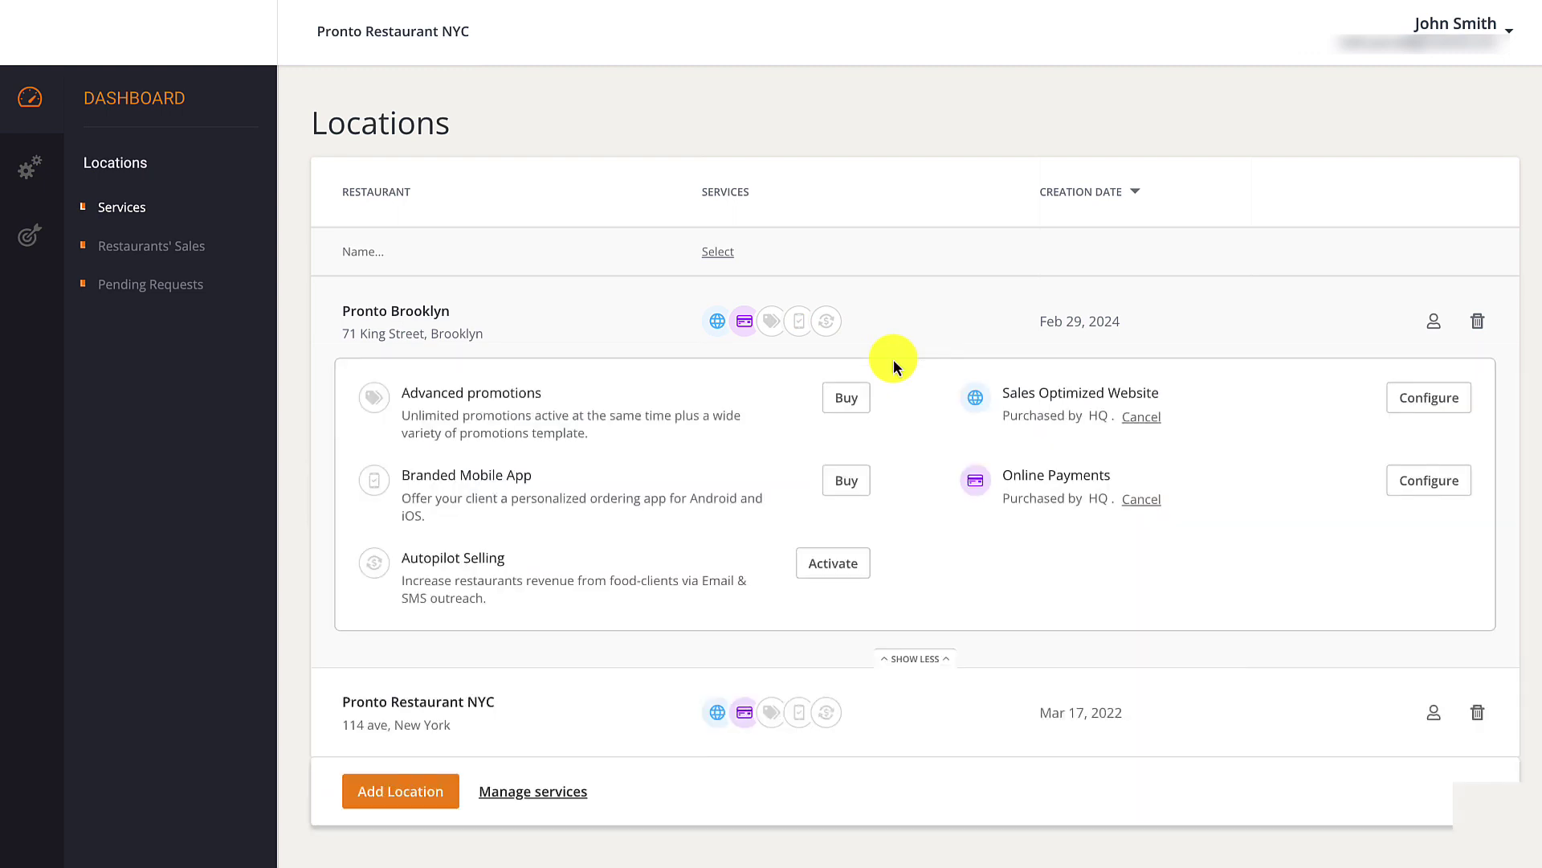
left_click(1429, 480)
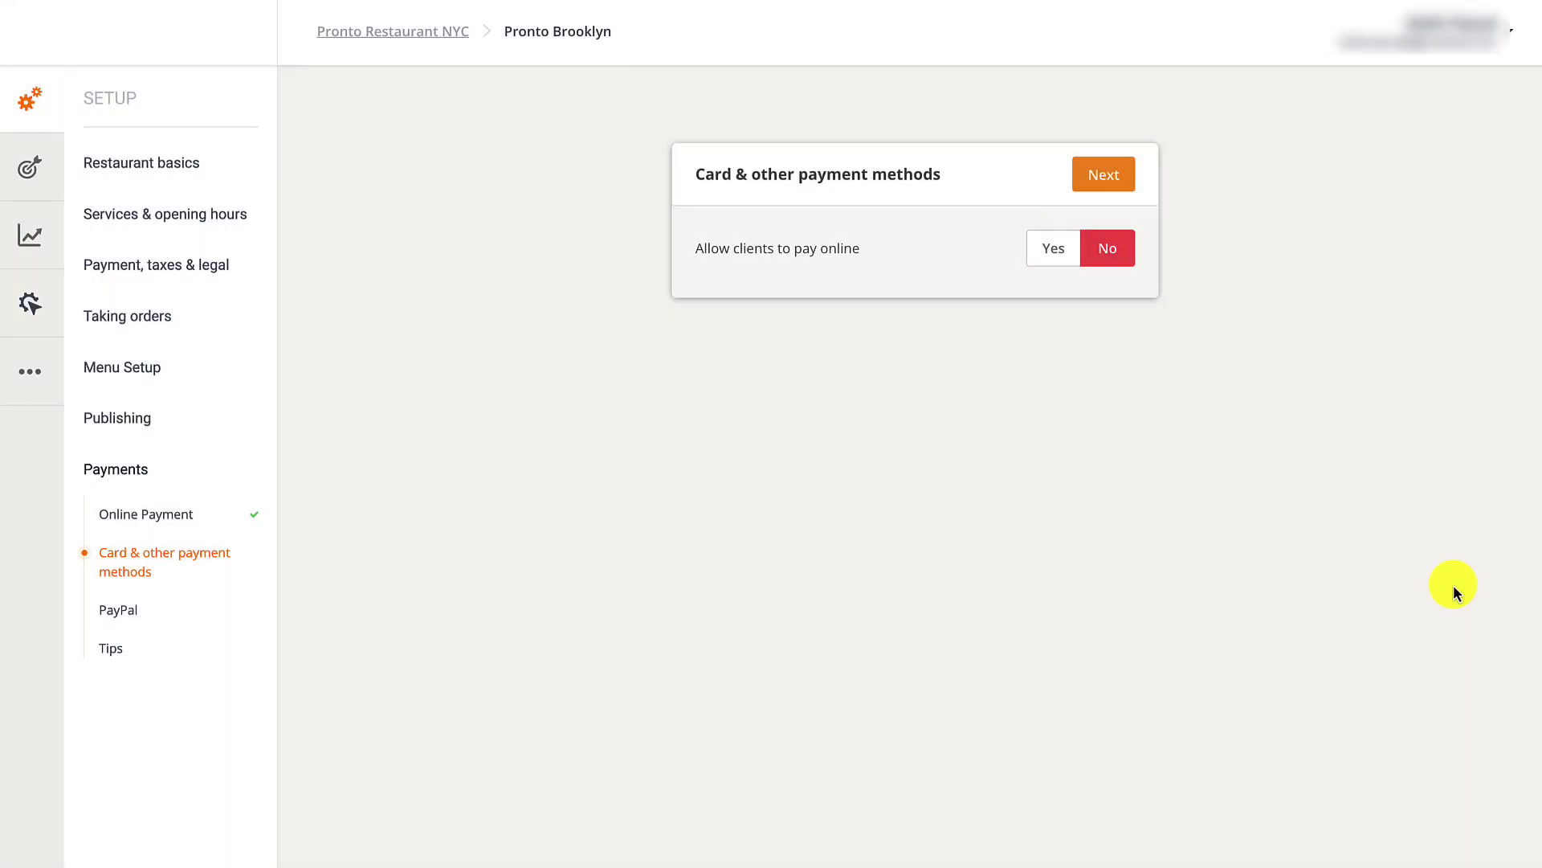
left_click(1054, 248)
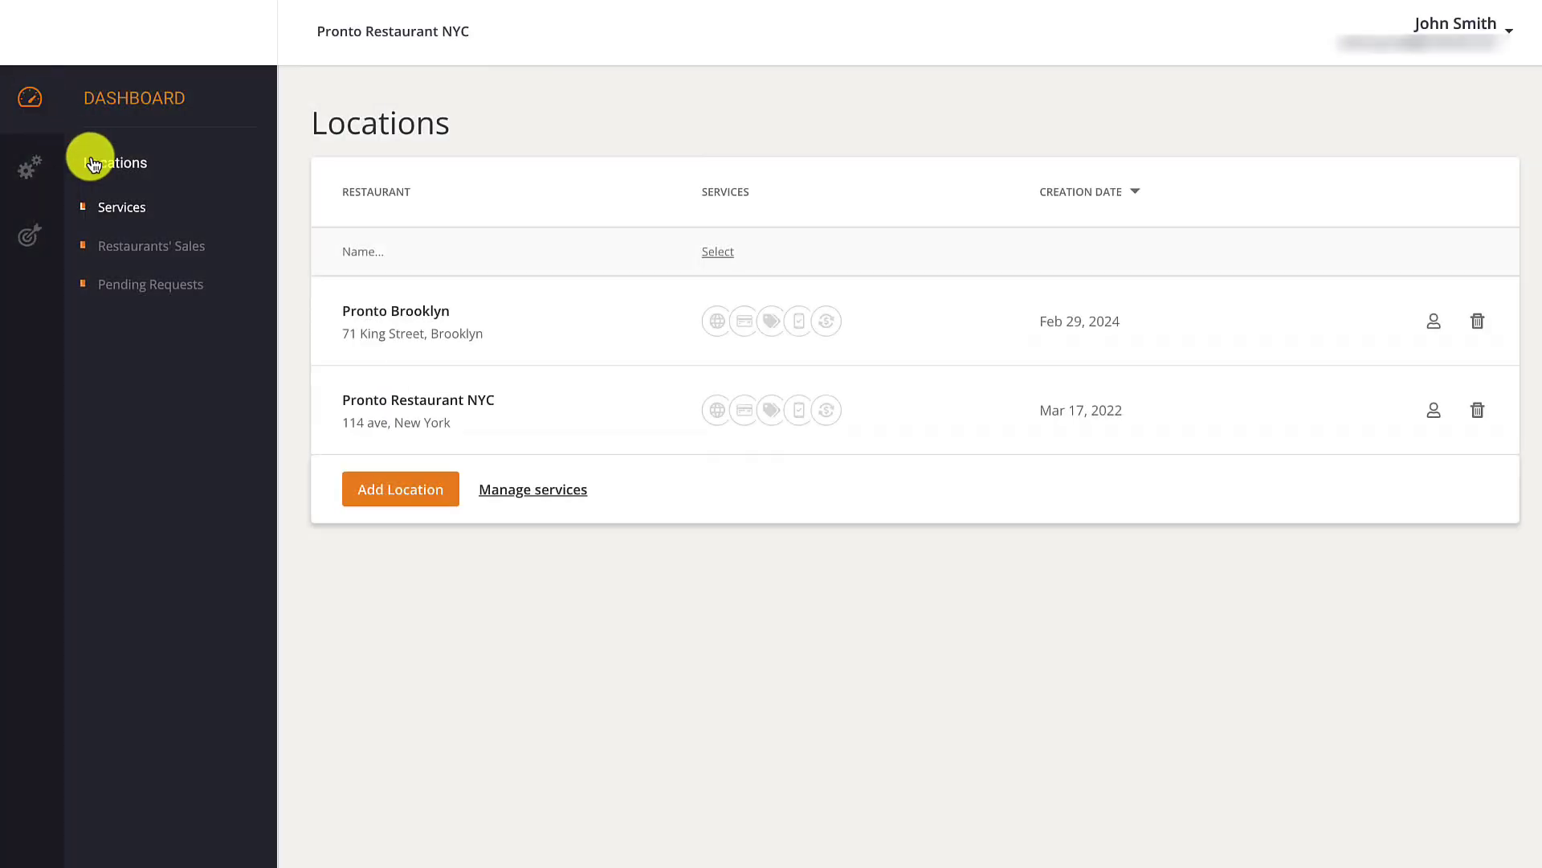
Show Restaurants' Sales for the last 14 days with Pronto Brooklyn expanded (1919 orders, 42540.14 USD).
left_click(177, 251)
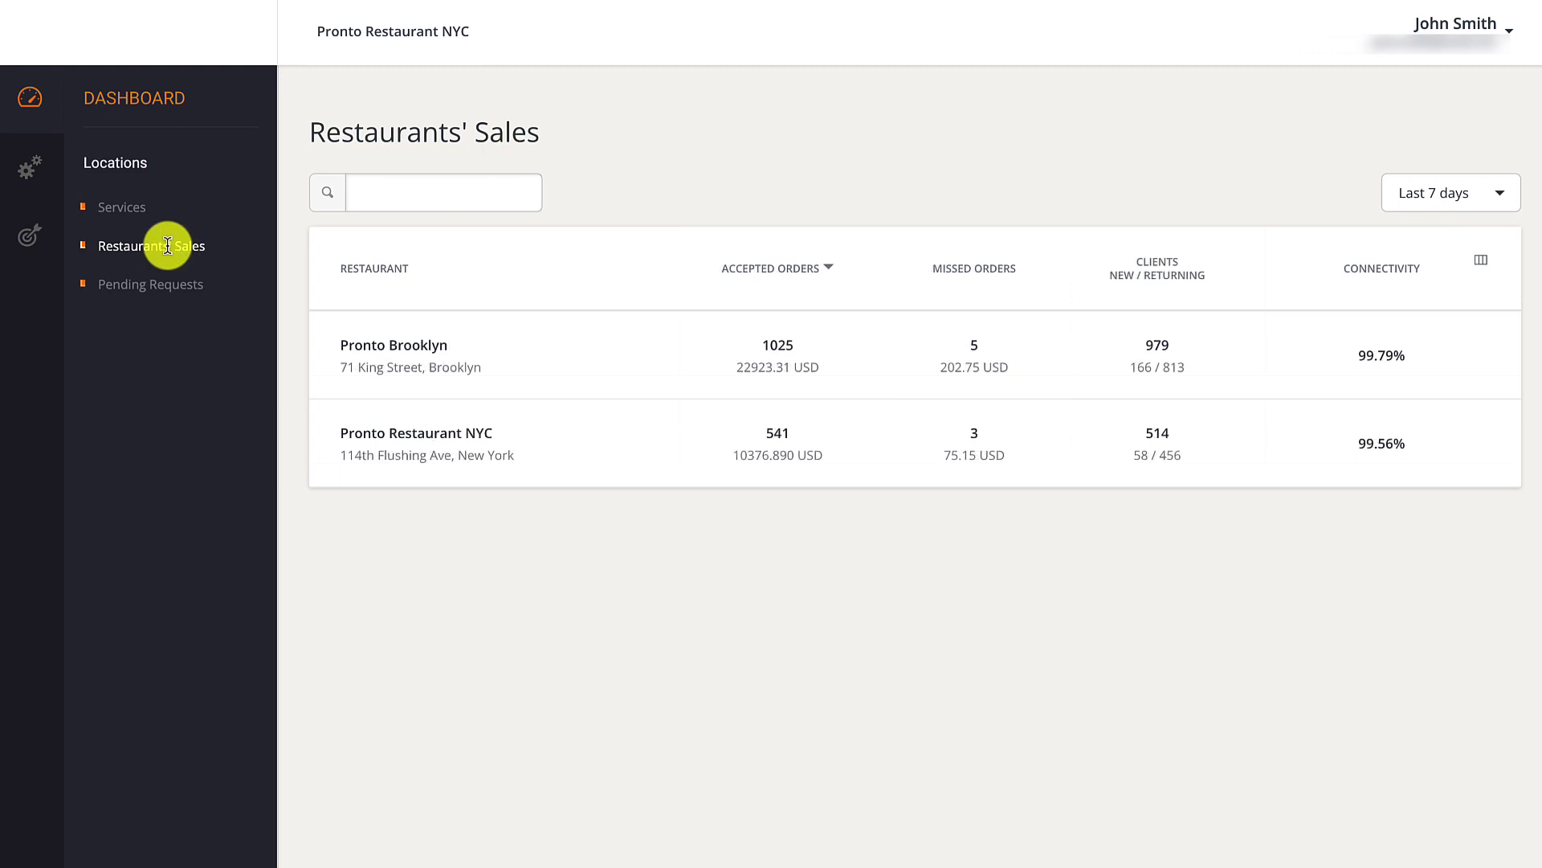
left_click(937, 391)
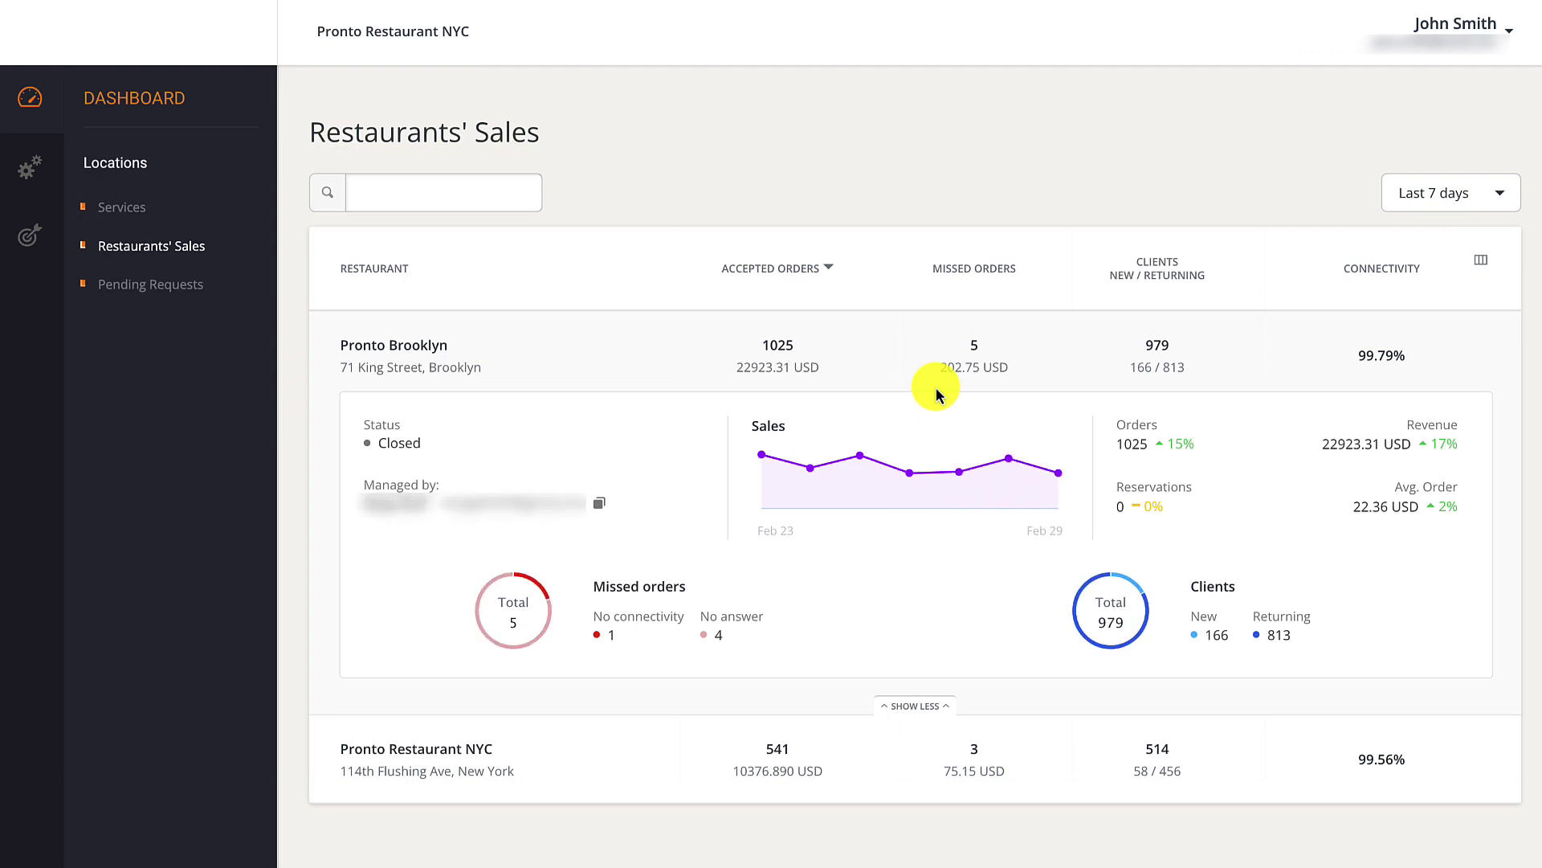
left_click(1503, 195)
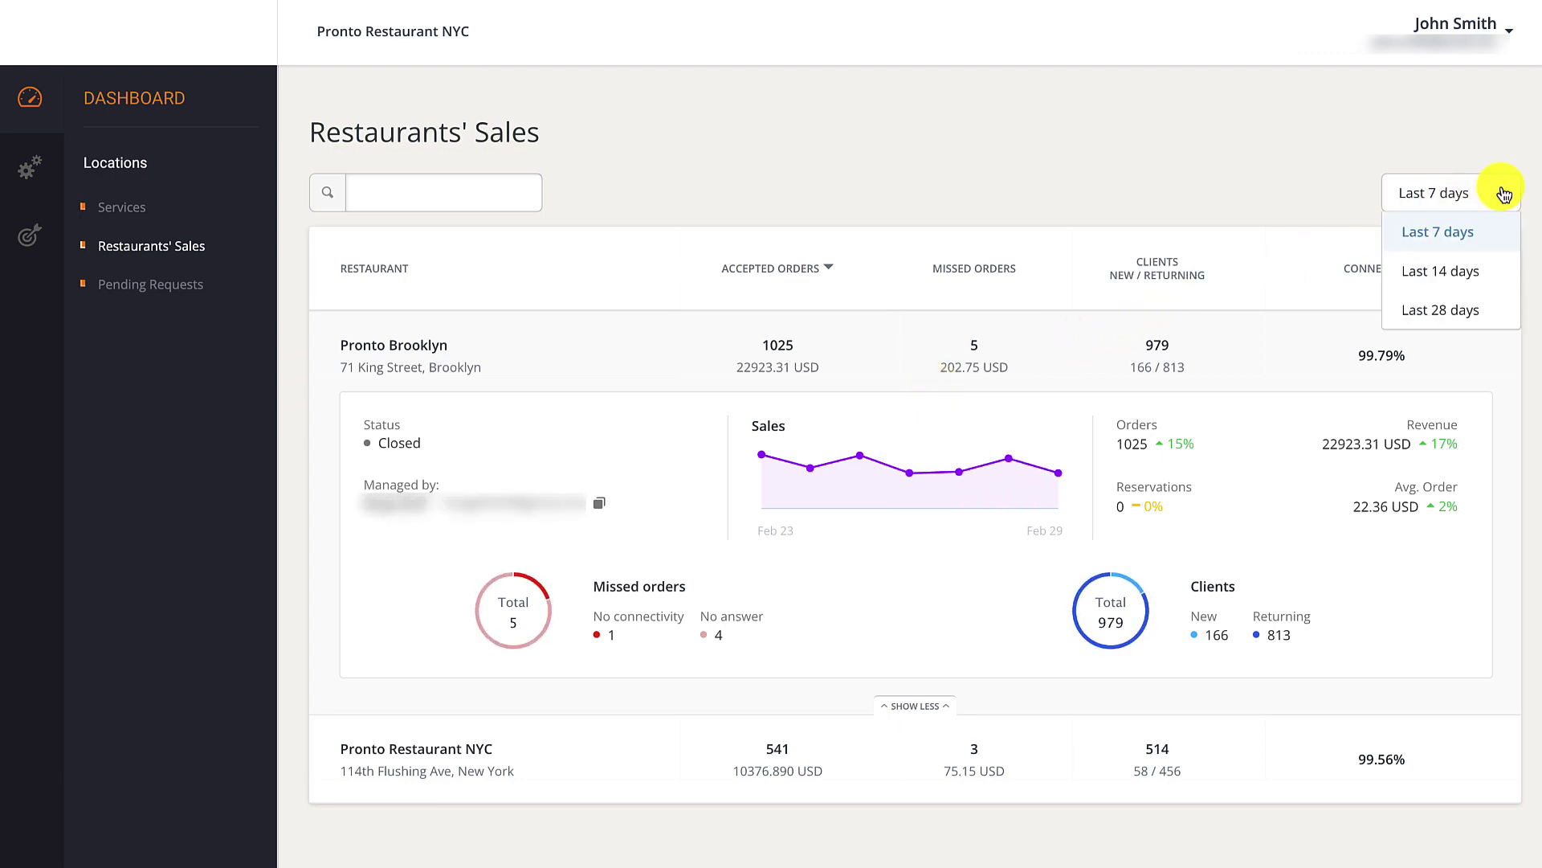
left_click(1490, 270)
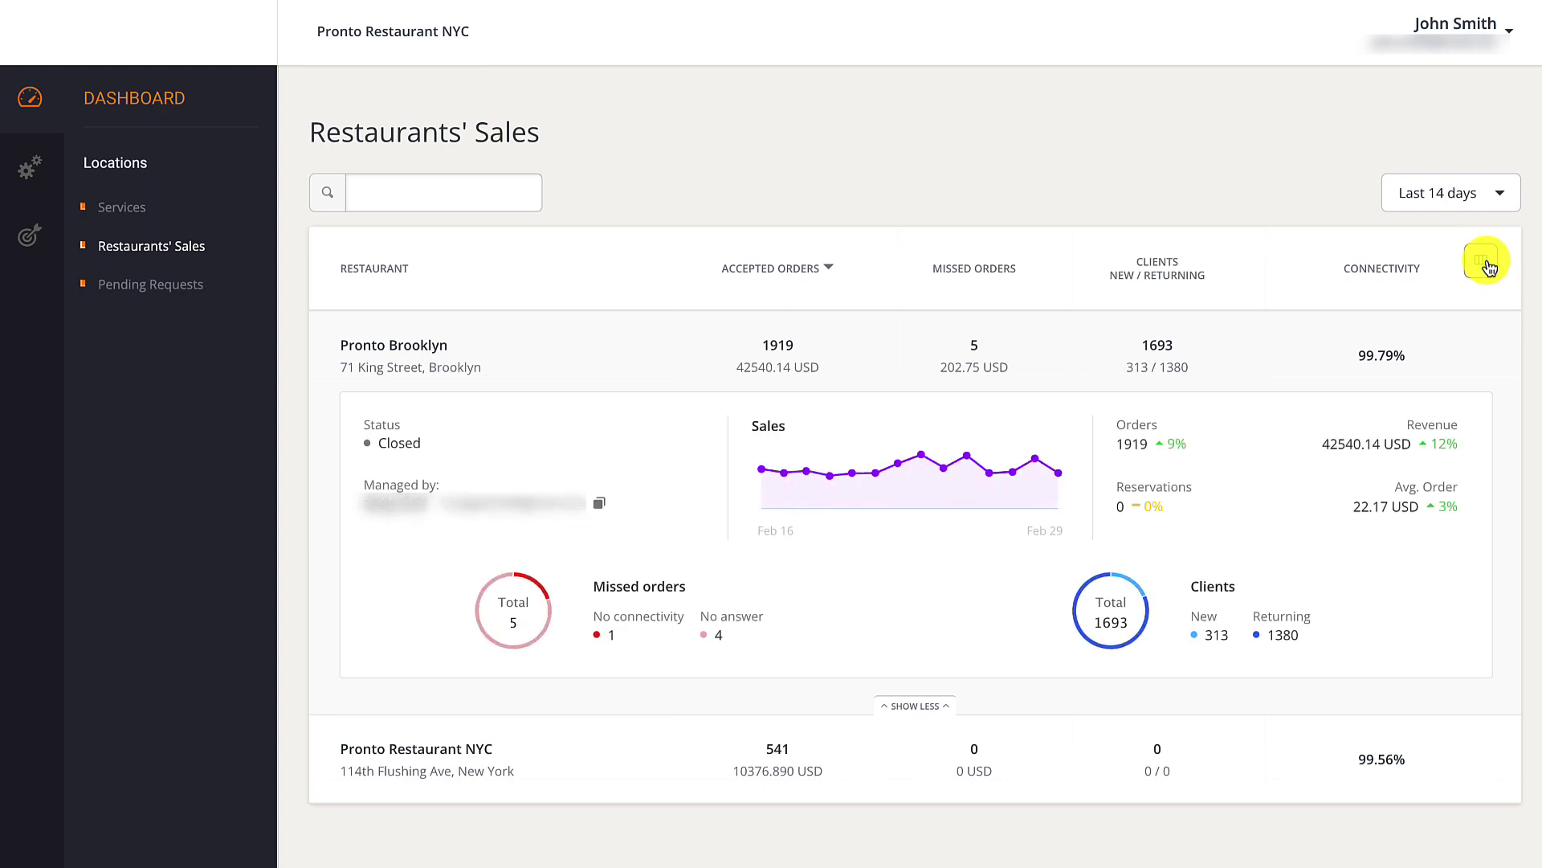
left_click(1483, 262)
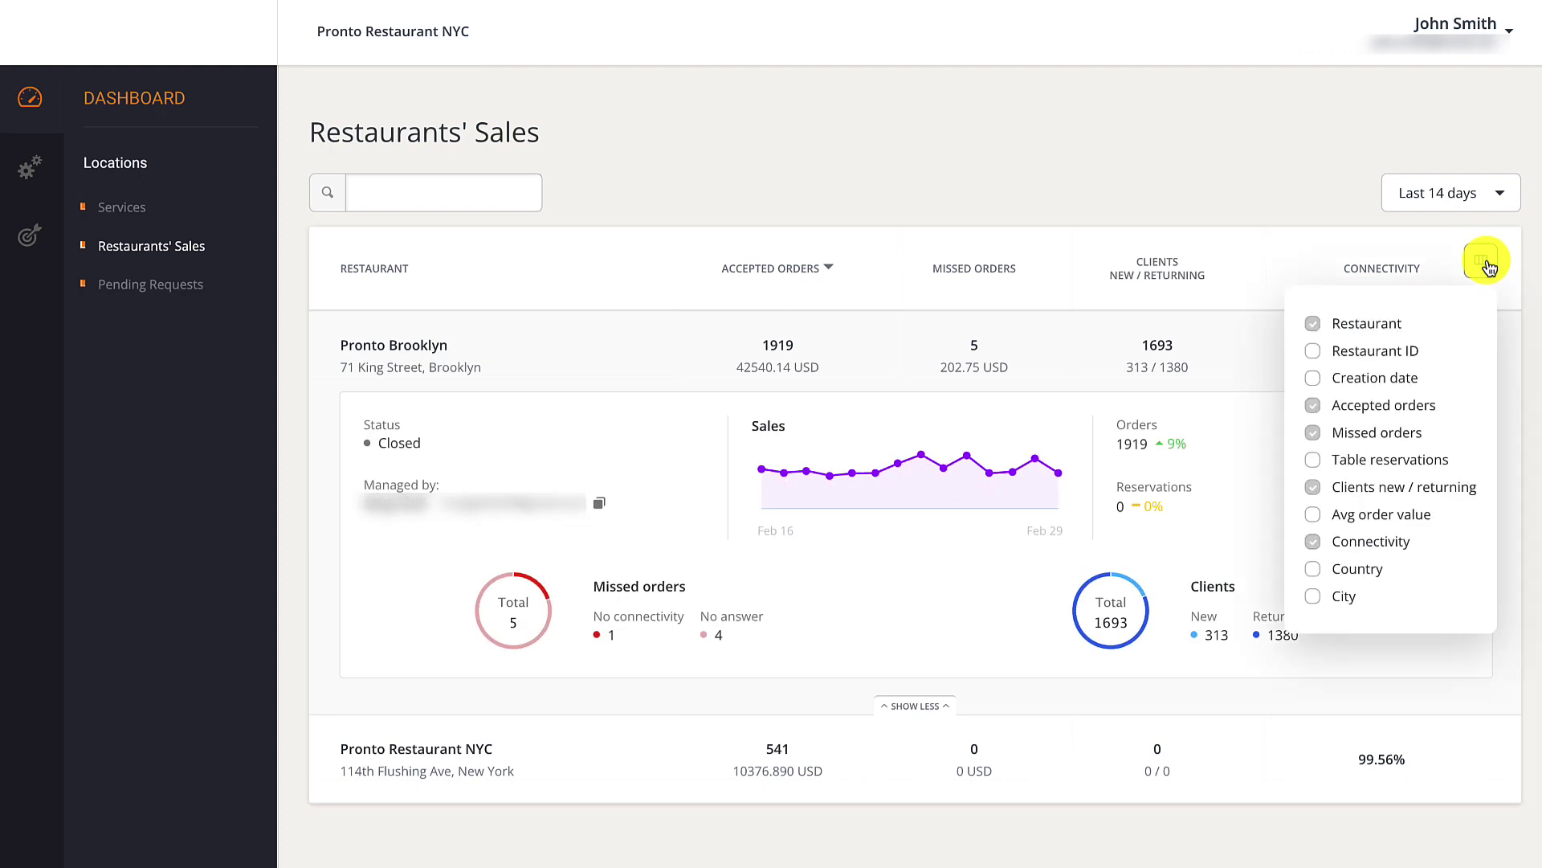